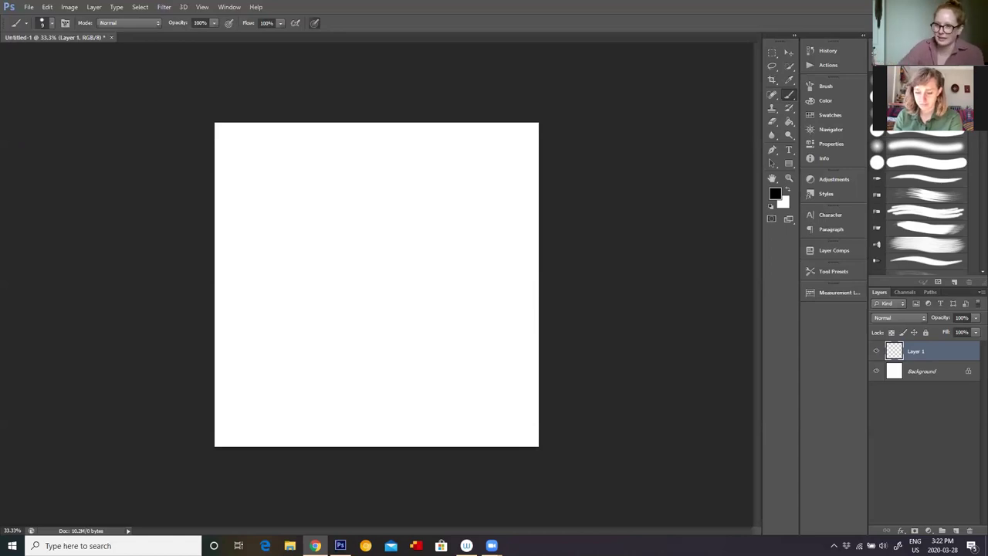
Step: Roughly sketch two heads side by side across the upper canvas on Layer 1, giving the right one round glasses
{"action": "left_click", "coordinate": [569, 192]}
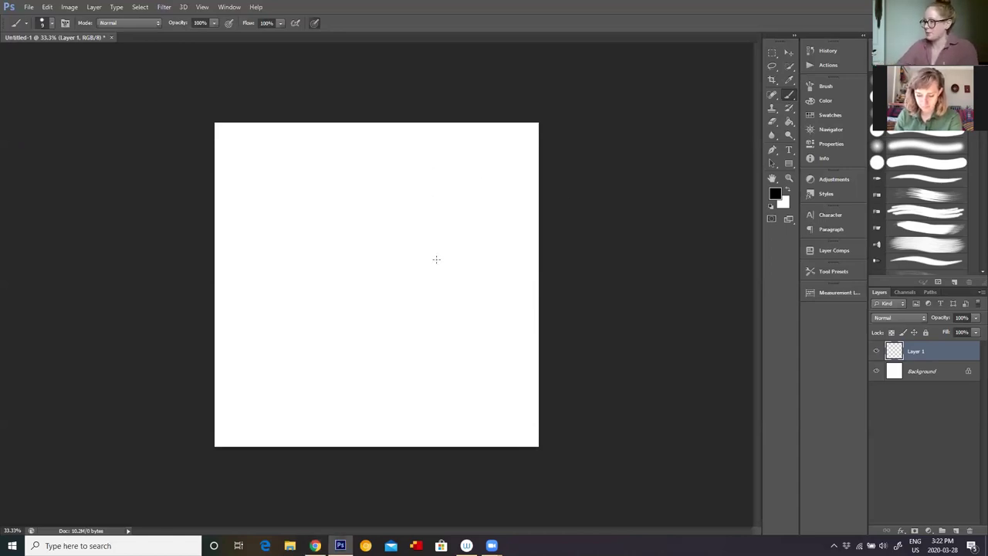
{"action": "mouse_move", "coordinate": [429, 209]}
{"action": "left_mouse_down"}
{"action": "mouse_move", "coordinate": [398, 235]}
{"action": "mouse_move", "coordinate": [427, 283]}
{"action": "mouse_move", "coordinate": [431, 222]}
{"action": "left_mouse_up"}
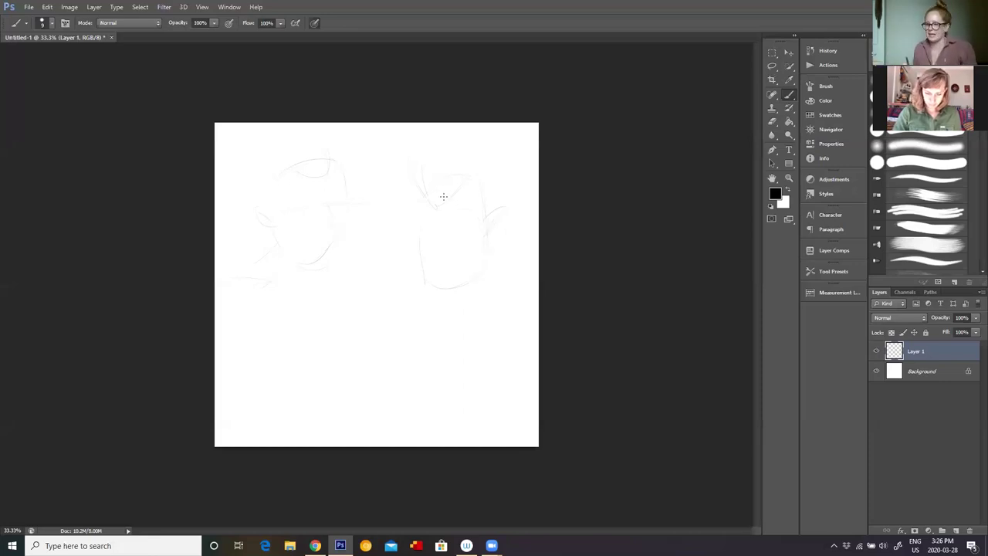
{"action": "mouse_move", "coordinate": [433, 214]}
{"action": "left_mouse_down"}
{"action": "mouse_move", "coordinate": [414, 236]}
{"action": "mouse_move", "coordinate": [434, 226]}
{"action": "mouse_move", "coordinate": [425, 183]}
{"action": "left_mouse_up"}
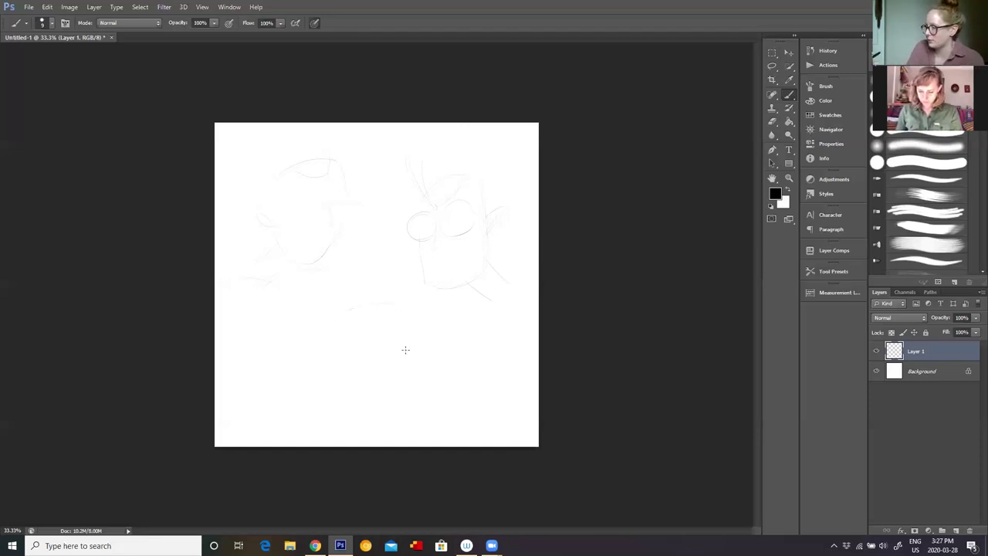
Step: Sketch a third, tilted head in the lower middle of the canvas with its jaw, hairline peak and eye guideline
{"action": "left_click_drag", "start_coordinate": [404, 328], "coordinate": [396, 399]}
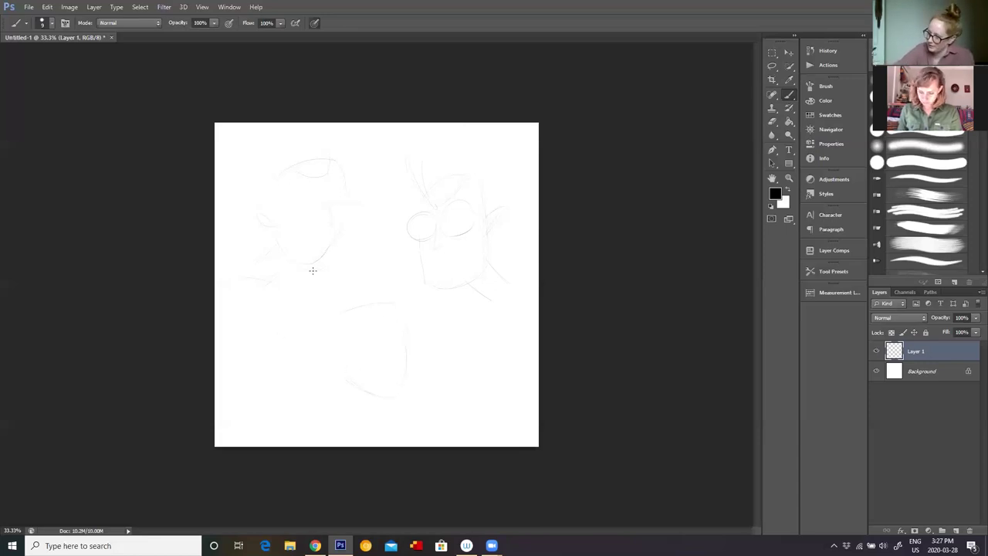
{"action": "left_click_drag", "start_coordinate": [340, 384], "coordinate": [326, 315]}
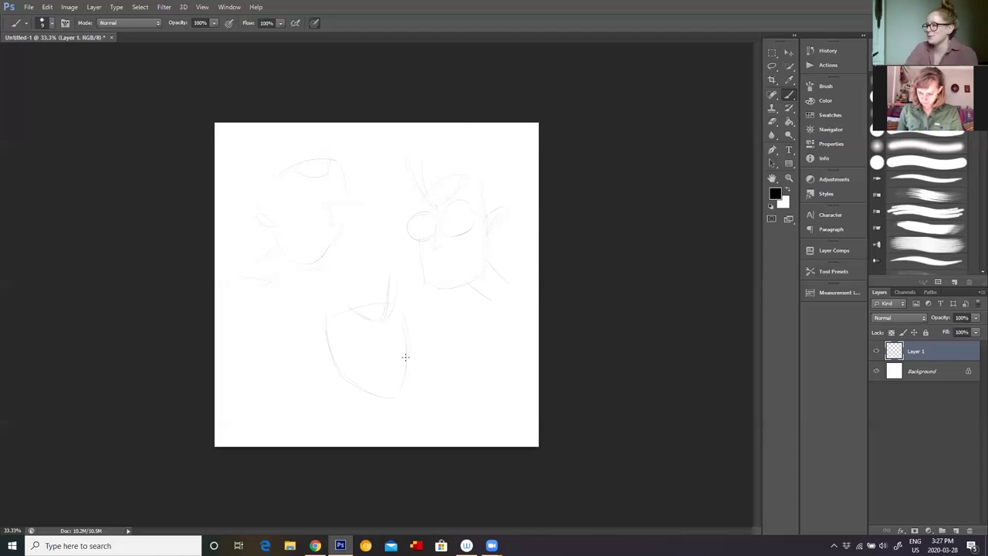
{"action": "left_click_drag", "start_coordinate": [435, 324], "coordinate": [327, 342]}
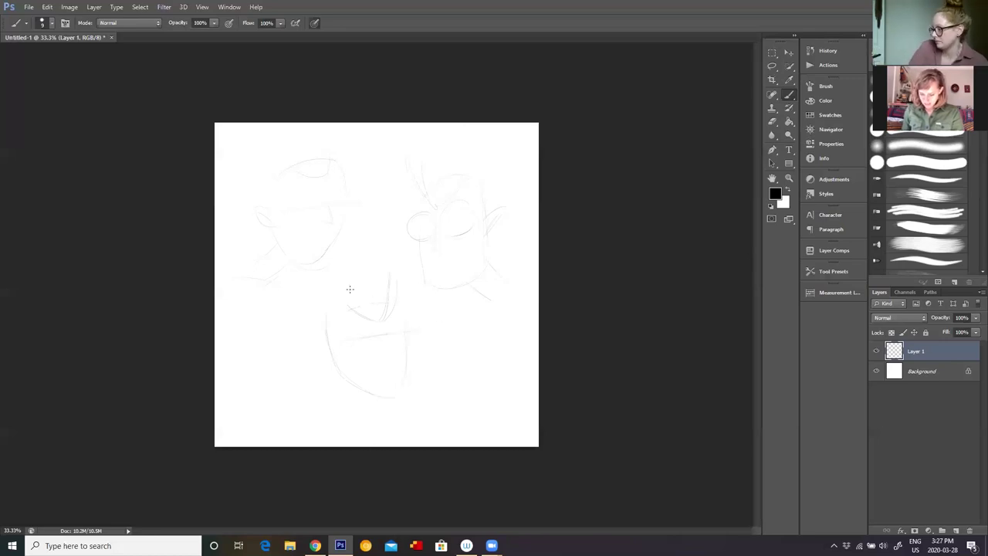
Step: Add the neck, ear, shoulders and shirt collar to the lower head
{"action": "left_click_drag", "start_coordinate": [294, 399], "coordinate": [342, 384]}
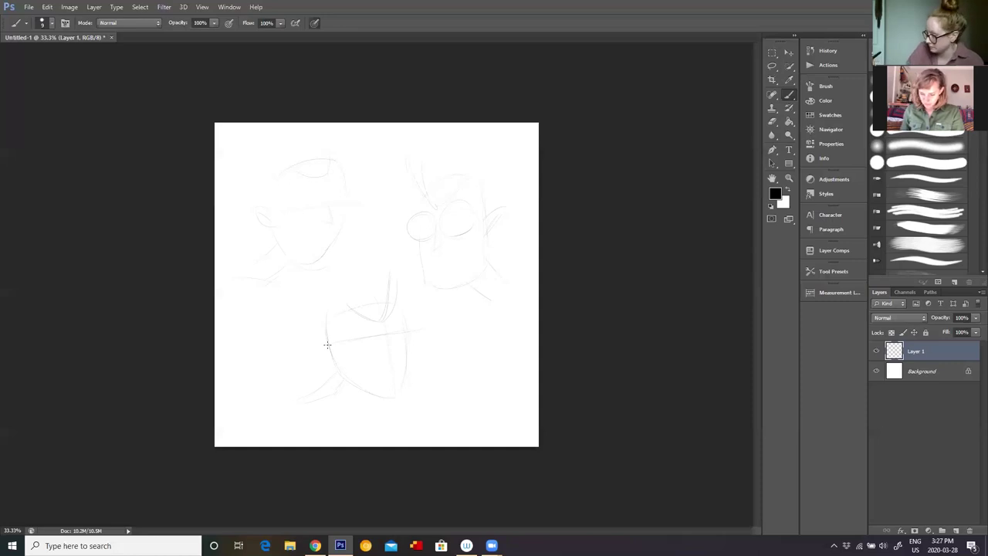
{"action": "mouse_move", "coordinate": [311, 353]}
{"action": "left_mouse_down"}
{"action": "mouse_move", "coordinate": [334, 353]}
{"action": "mouse_move", "coordinate": [331, 346]}
{"action": "left_mouse_up"}
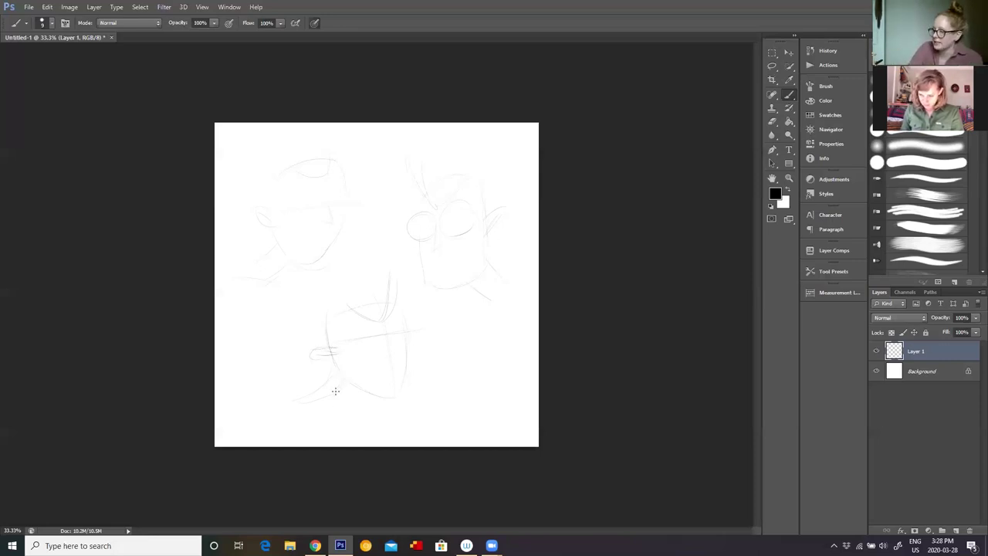
{"action": "left_click_drag", "start_coordinate": [335, 392], "coordinate": [320, 403]}
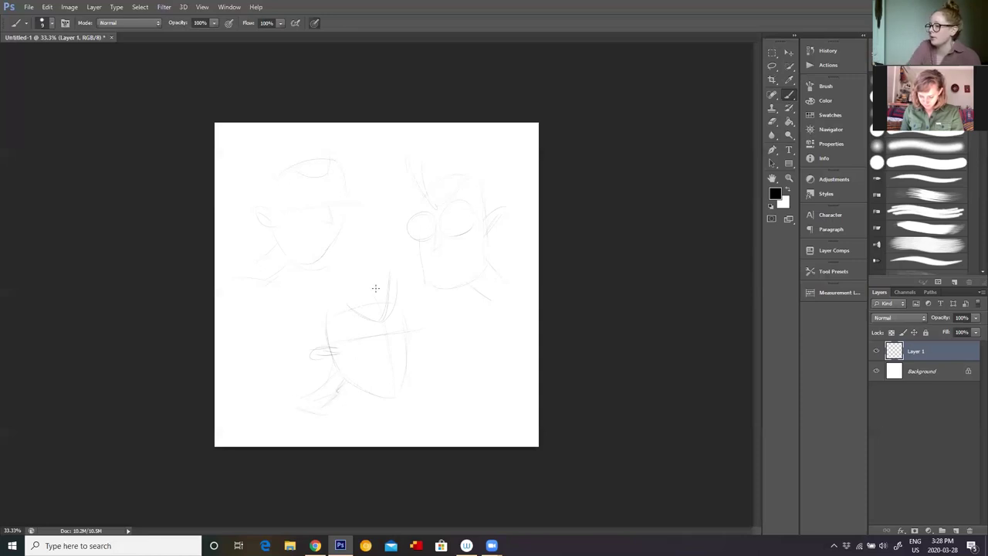
{"action": "left_click_drag", "start_coordinate": [298, 403], "coordinate": [288, 397]}
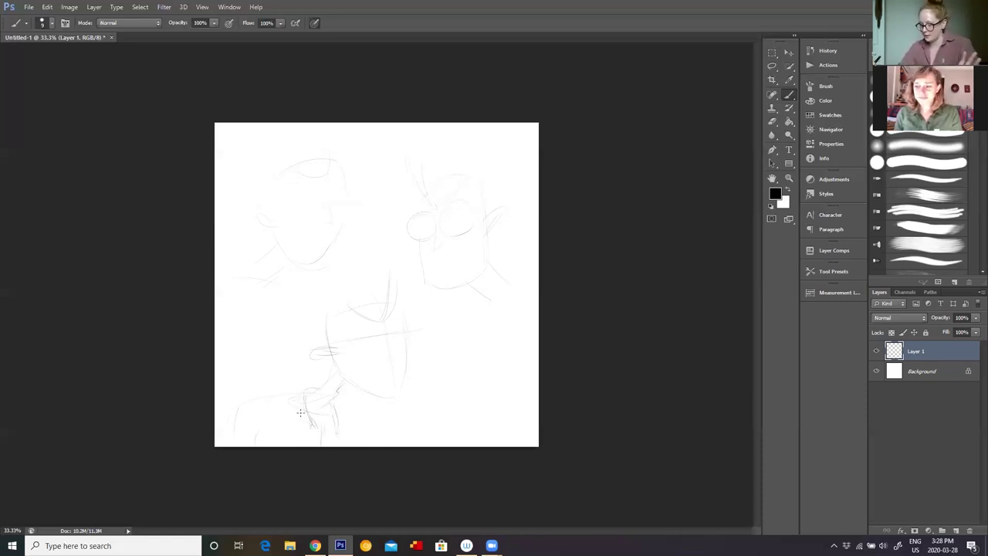
{"action": "left_click_drag", "start_coordinate": [306, 421], "coordinate": [313, 430]}
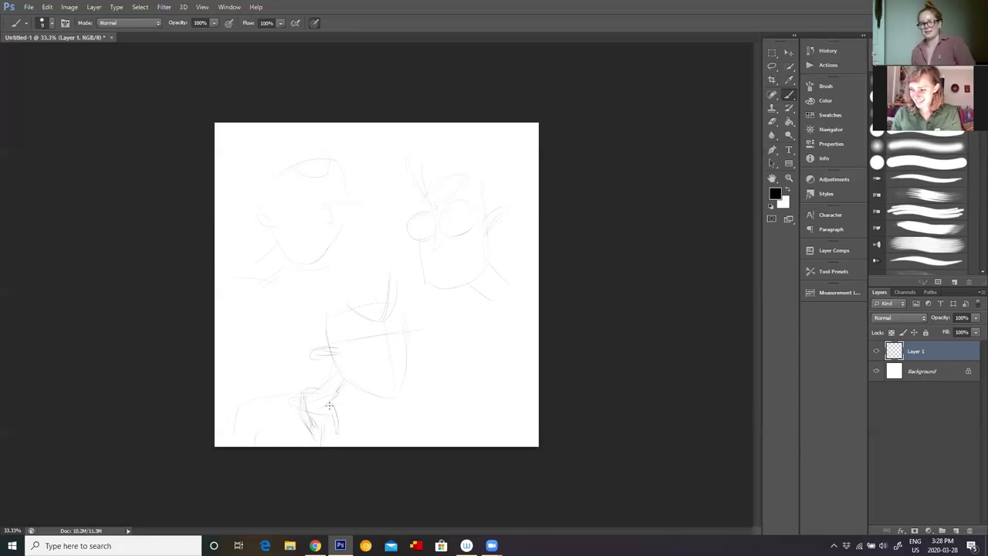
Step: Draw the lower head's glasses, frowning eyes, nose, mouth and hair, plus a small separate mouth study beside it
{"action": "mouse_move", "coordinate": [411, 345]}
{"action": "left_mouse_down"}
{"action": "mouse_move", "coordinate": [392, 341]}
{"action": "mouse_move", "coordinate": [423, 318]}
{"action": "mouse_move", "coordinate": [355, 314]}
{"action": "left_mouse_up"}
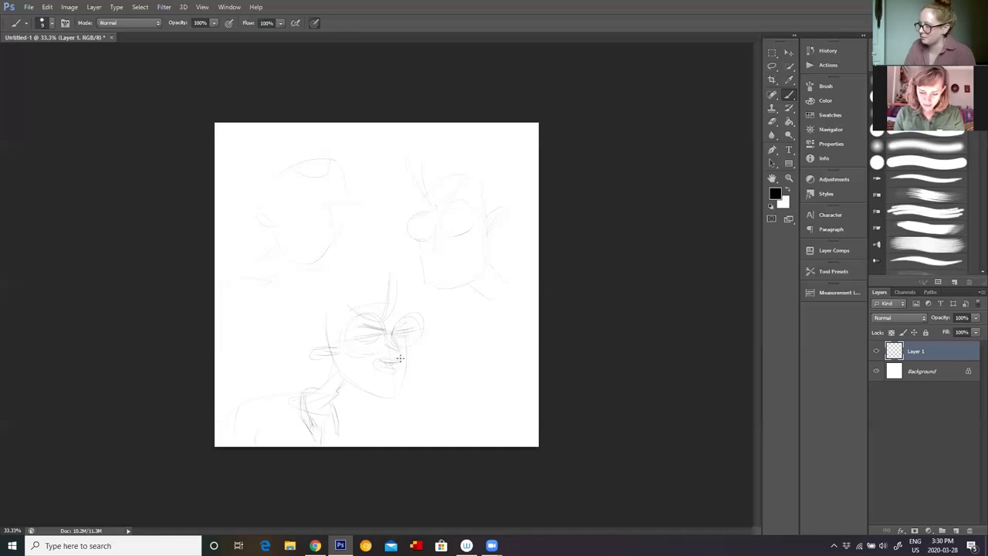
{"action": "left_click_drag", "start_coordinate": [393, 357], "coordinate": [386, 362]}
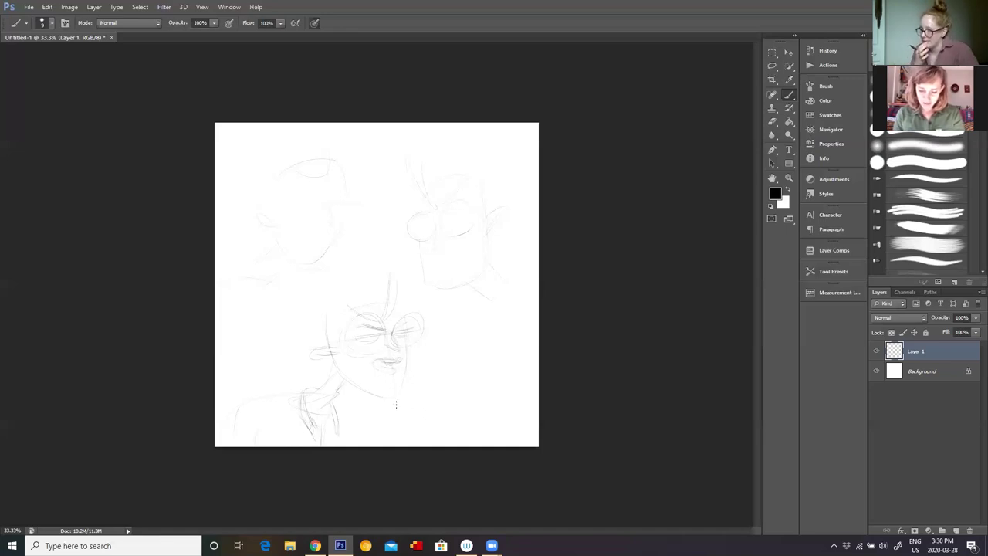
{"action": "left_click_drag", "start_coordinate": [447, 355], "coordinate": [480, 353]}
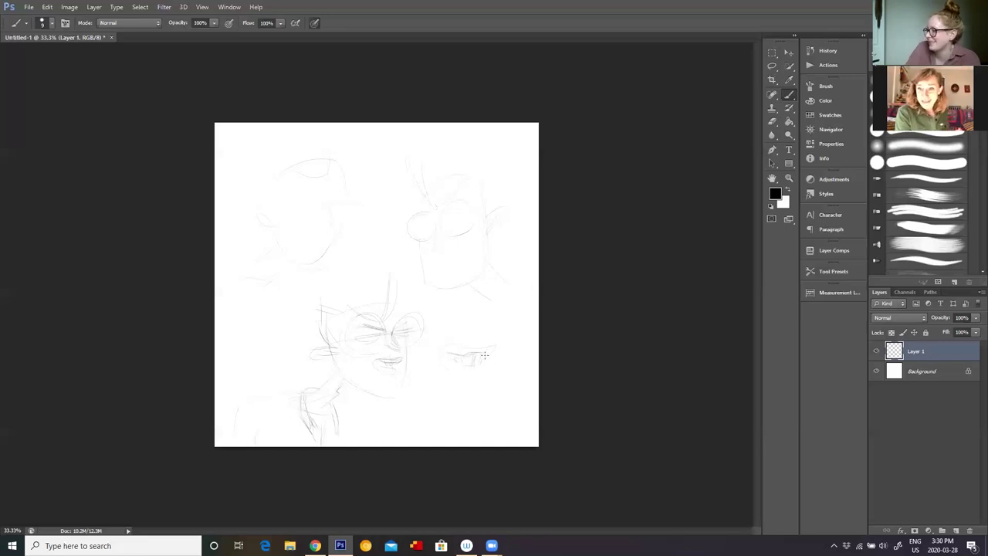
{"action": "mouse_move", "coordinate": [447, 360]}
{"action": "left_mouse_down"}
{"action": "mouse_move", "coordinate": [464, 368]}
{"action": "mouse_move", "coordinate": [443, 367]}
{"action": "mouse_move", "coordinate": [476, 370]}
{"action": "left_mouse_up"}
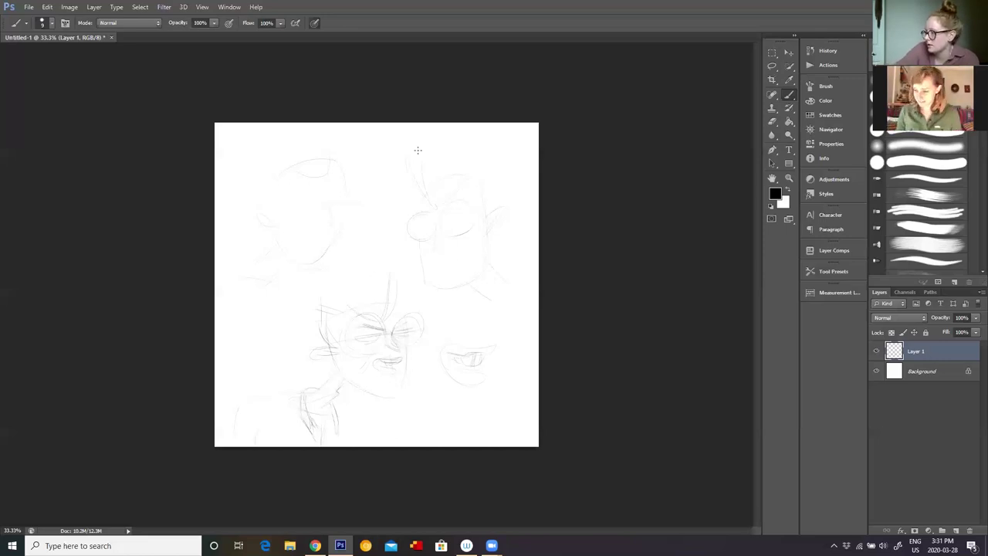
{"action": "left_click_drag", "start_coordinate": [394, 330], "coordinate": [416, 328]}
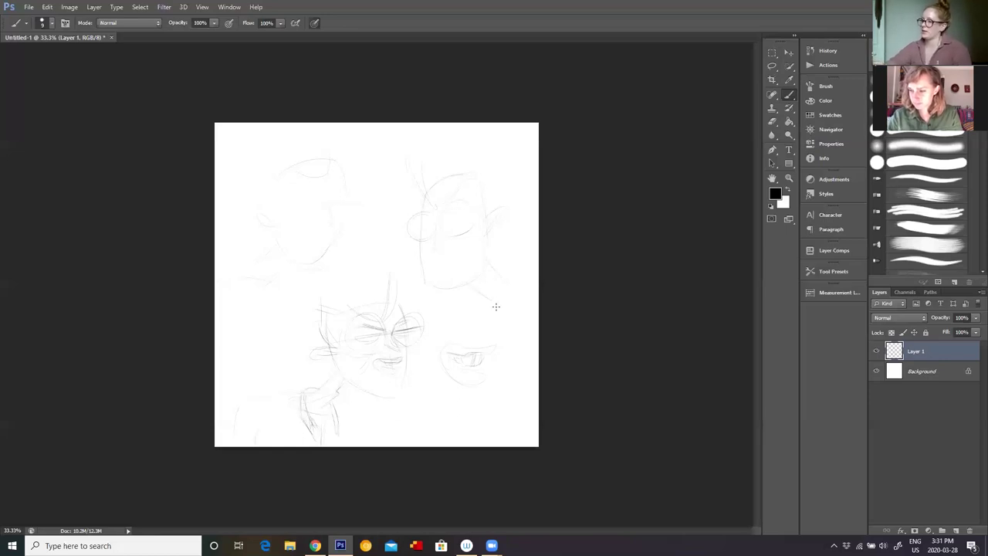
Step: Finish the upper-right head with neck and shoulder lines, eyes, brows, mouth and swept-back hair
{"action": "left_click_drag", "start_coordinate": [478, 297], "coordinate": [500, 285]}
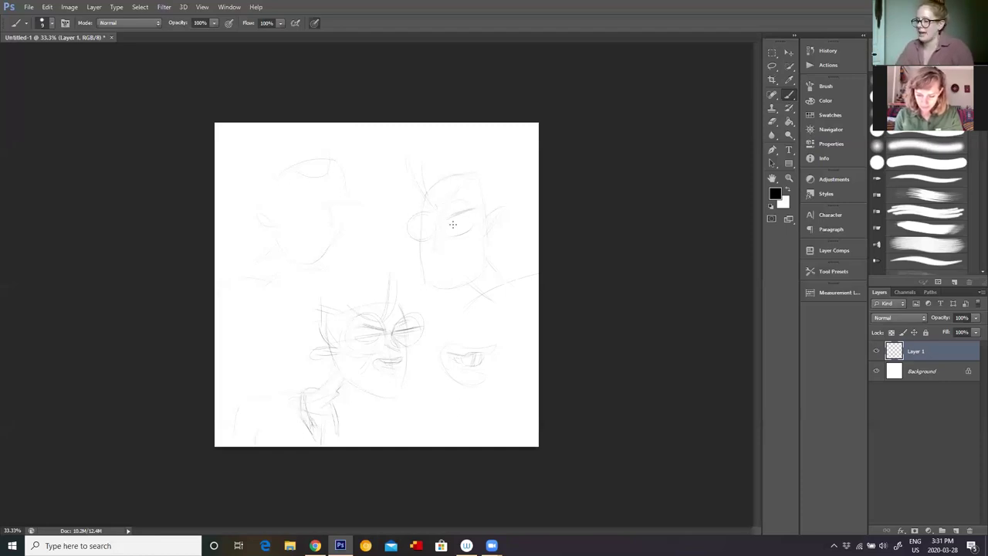
{"action": "left_click_drag", "start_coordinate": [457, 221], "coordinate": [485, 202]}
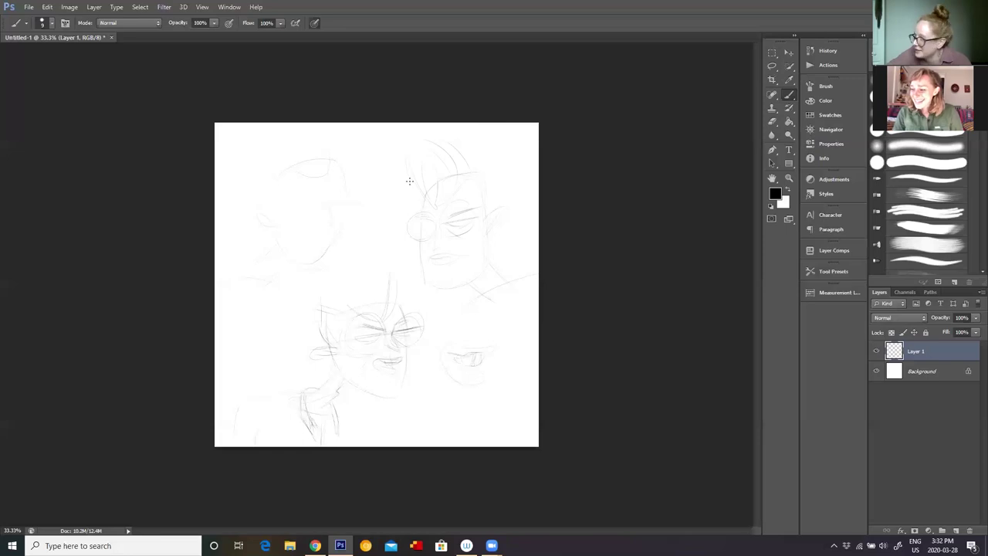
{"action": "mouse_move", "coordinate": [415, 172]}
{"action": "left_mouse_down"}
{"action": "mouse_move", "coordinate": [457, 151]}
{"action": "mouse_move", "coordinate": [426, 161]}
{"action": "mouse_move", "coordinate": [483, 162]}
{"action": "left_mouse_up"}
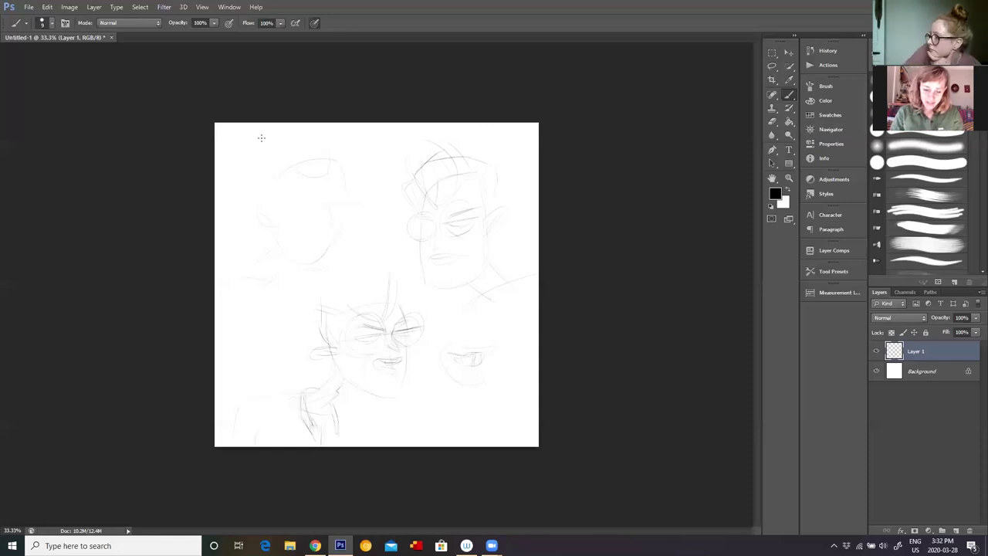
Step: Redraw the upper-left head's outline with an angular jaw, and add round glasses, narrowed eyes, brows and a mouth
{"action": "left_click_drag", "start_coordinate": [353, 163], "coordinate": [345, 220]}
{"action": "left_click_drag", "start_coordinate": [281, 236], "coordinate": [321, 259]}
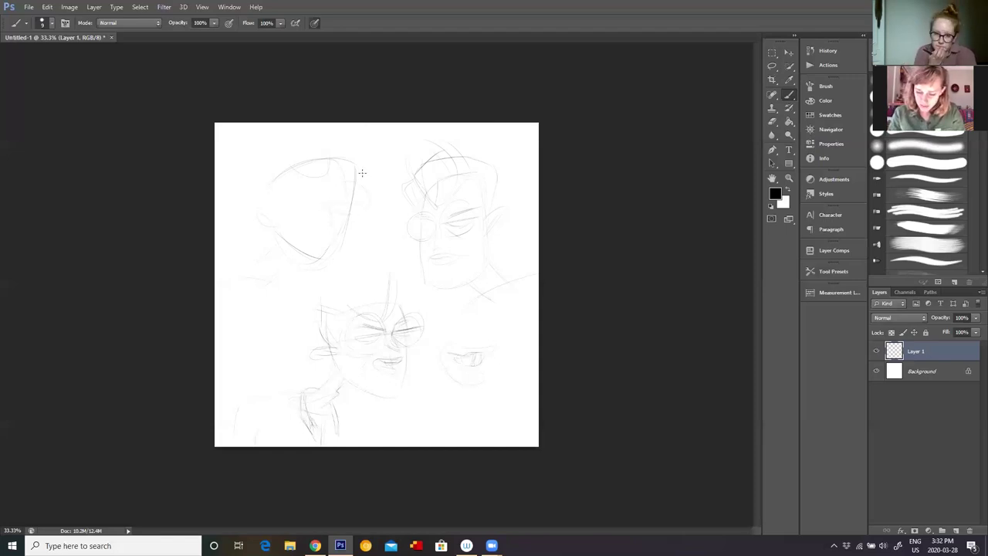
{"action": "mouse_move", "coordinate": [362, 173]}
{"action": "left_mouse_down"}
{"action": "mouse_move", "coordinate": [309, 195]}
{"action": "mouse_move", "coordinate": [315, 219]}
{"action": "mouse_move", "coordinate": [307, 191]}
{"action": "left_mouse_up"}
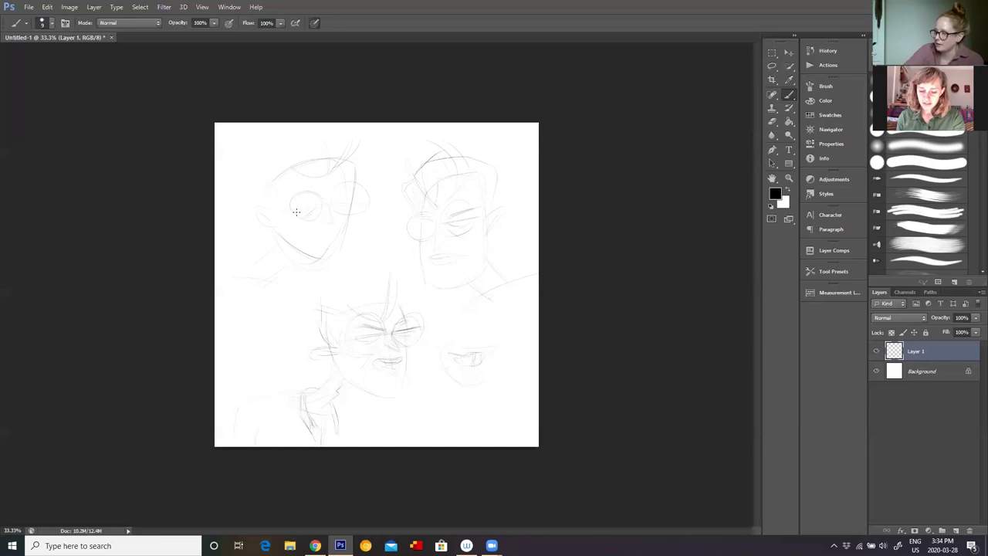
{"action": "mouse_move", "coordinate": [287, 203]}
{"action": "left_mouse_down"}
{"action": "mouse_move", "coordinate": [337, 196]}
{"action": "mouse_move", "coordinate": [357, 213]}
{"action": "left_mouse_up"}
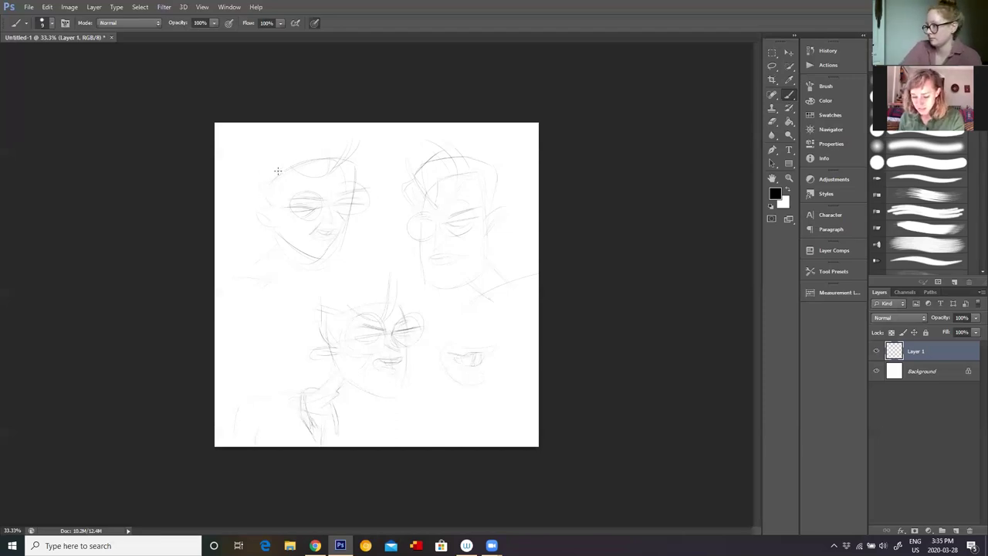
Step: Draw spiky swept-up hair on the upper-left head and trim its tips with the Eraser, returning to the Brush
{"action": "left_click_drag", "start_coordinate": [290, 159], "coordinate": [309, 145]}
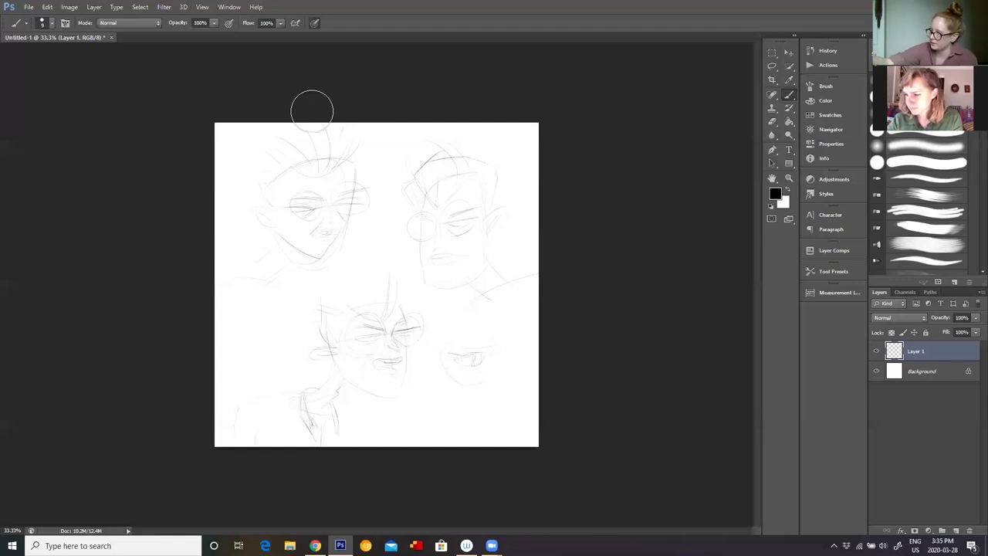
{"action": "key", "text": "e"}
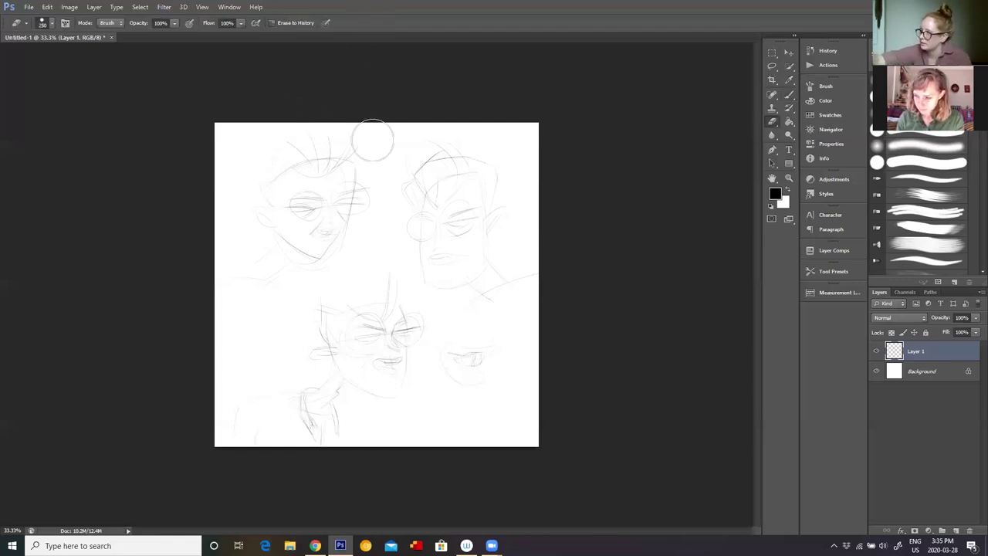
{"action": "key", "text": "b"}
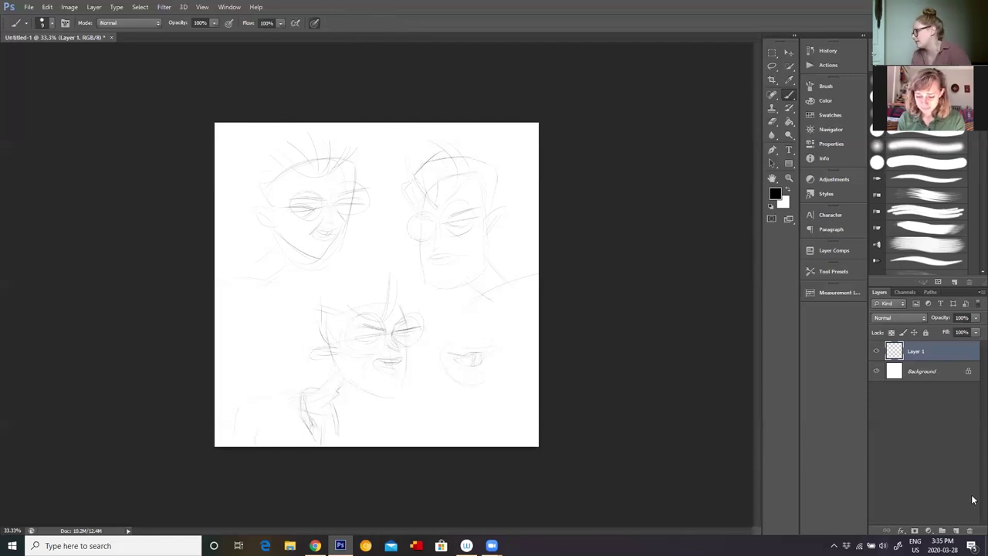
Step: Add a new layer above the sketch, and toggle the Layer 1 sketch off and back on
{"action": "left_click", "coordinate": [955, 530]}
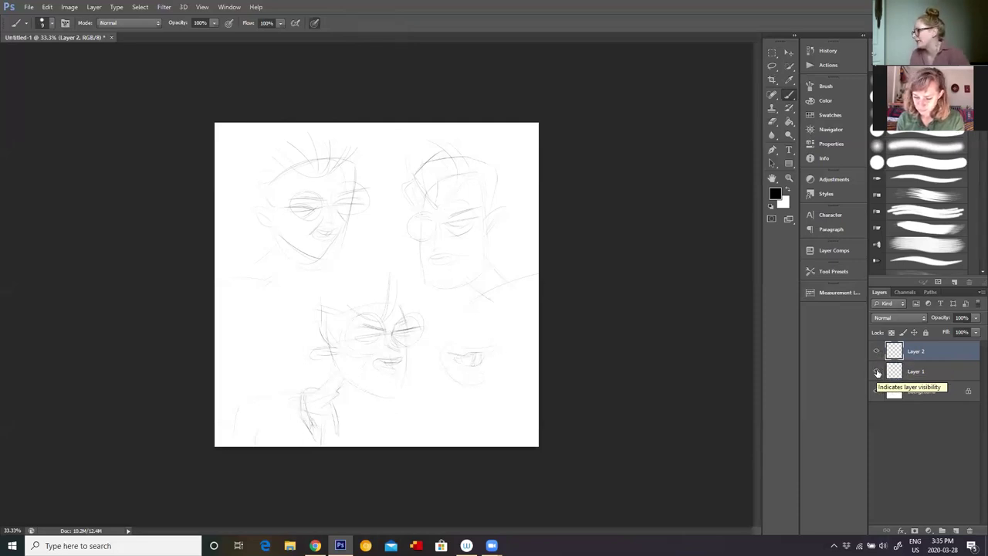
{"action": "left_click", "coordinate": [877, 373]}
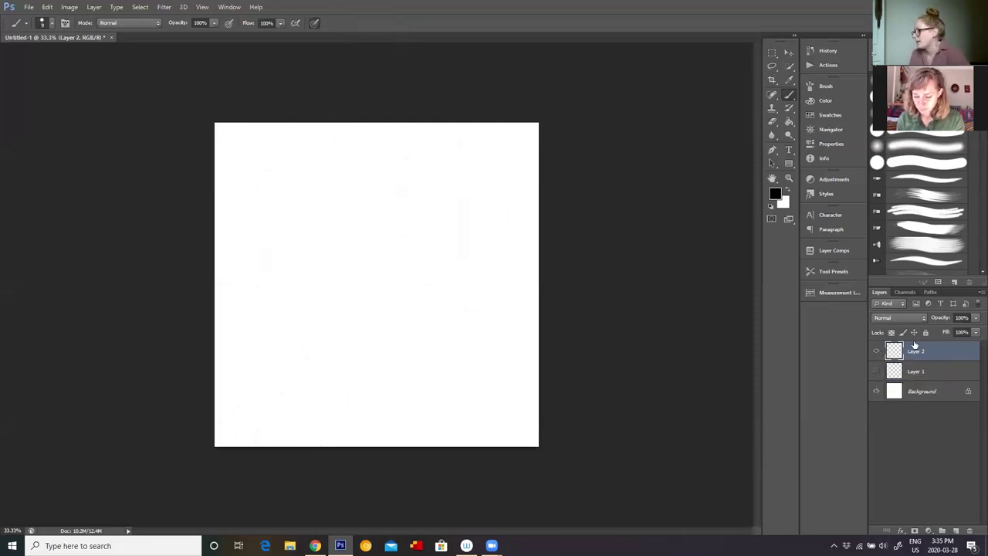
{"action": "left_click", "coordinate": [876, 372]}
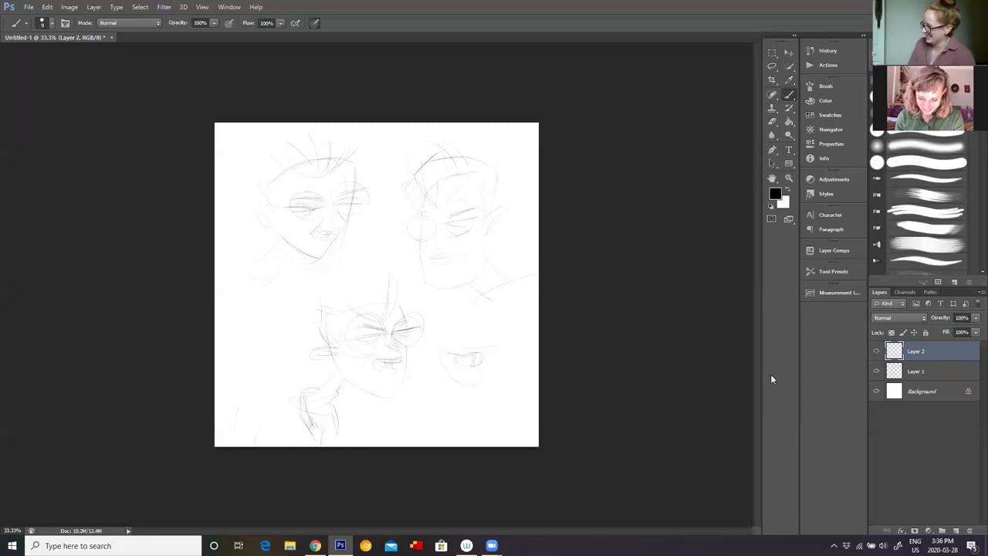
Step: Add another empty layer on top and lower Layer 2's opacity to 17%
{"action": "left_click", "coordinate": [956, 531]}
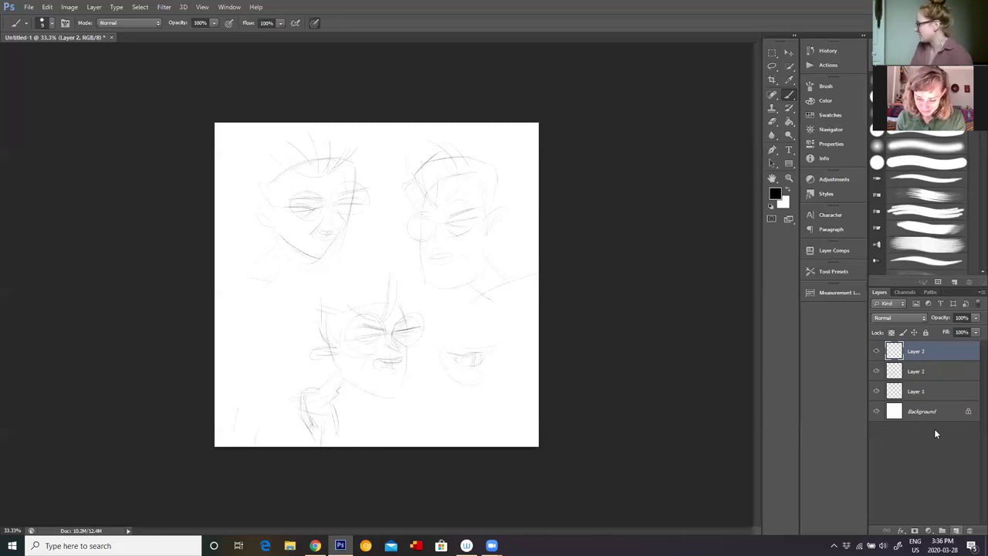
{"action": "left_click", "coordinate": [917, 372]}
{"action": "left_click", "coordinate": [974, 317]}
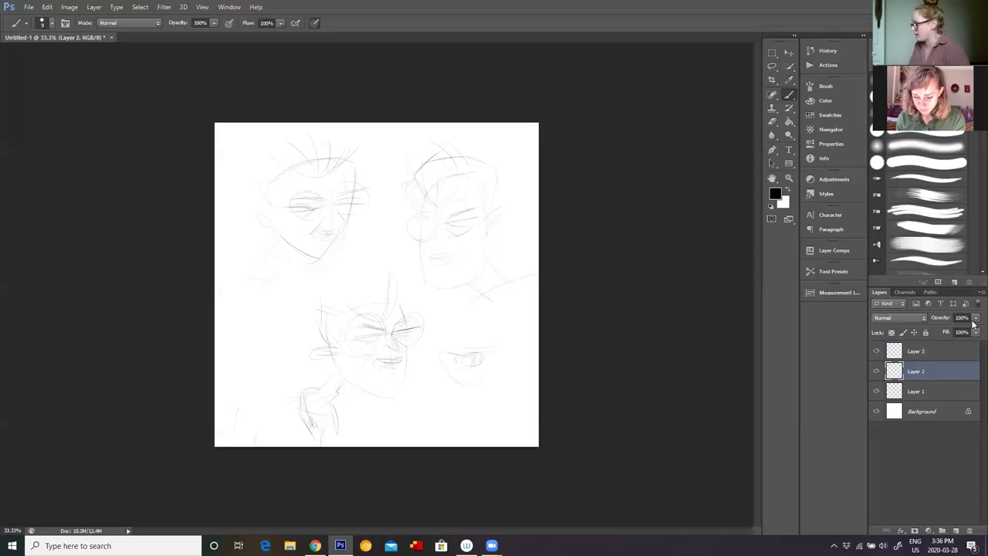
{"action": "left_click_drag", "start_coordinate": [939, 333], "coordinate": [933, 334]}
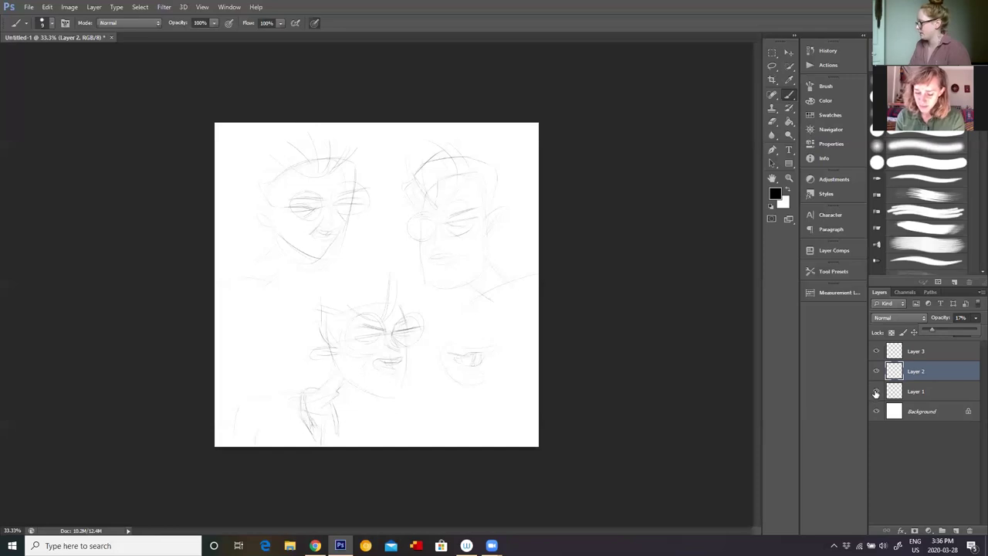
Step: Fade the rough sketch by lowering Layer 1's opacity
{"action": "left_click", "coordinate": [916, 395]}
{"action": "left_click_drag", "start_coordinate": [932, 329], "coordinate": [940, 327]}
Step: Delete the empty Layer 3
{"action": "left_click", "coordinate": [920, 372]}
{"action": "left_click", "coordinate": [925, 353]}
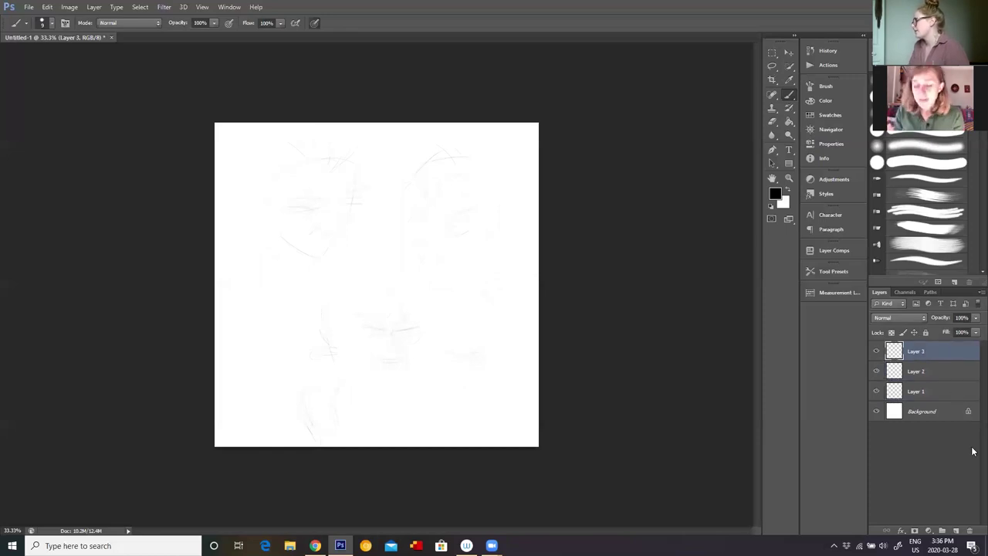
{"action": "left_click", "coordinate": [970, 530]}
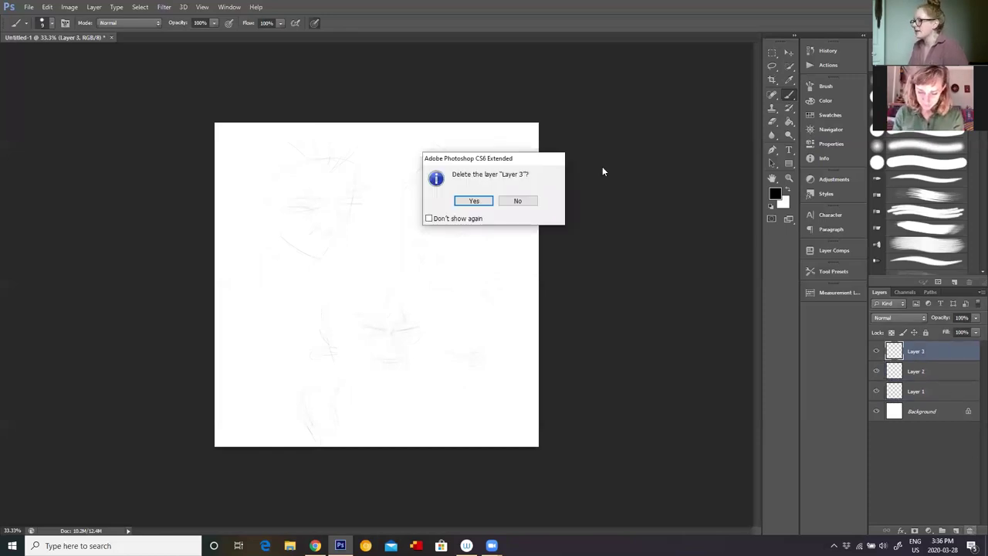
{"action": "left_click", "coordinate": [489, 202]}
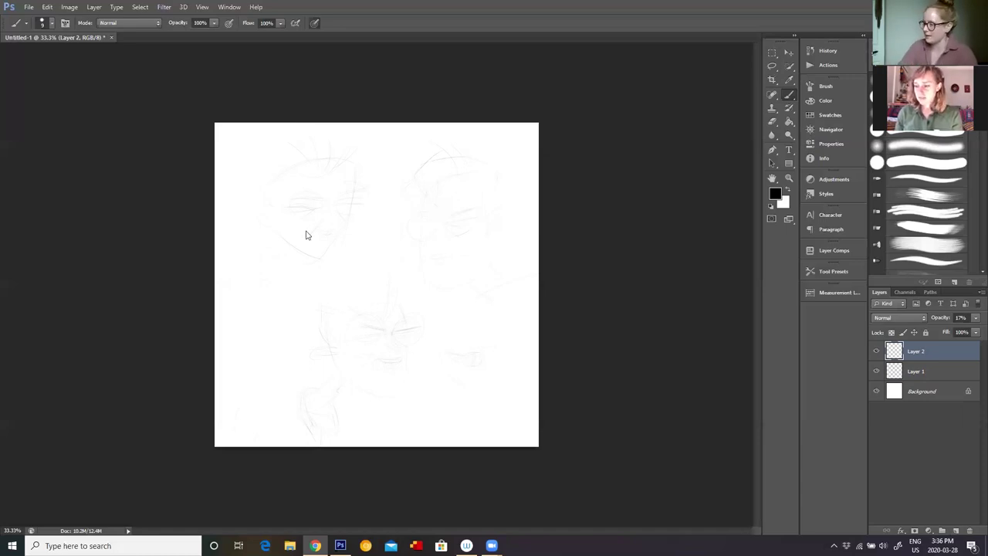
Step: Set Layer 2's opacity to 100%
{"action": "left_click", "coordinate": [976, 317]}
{"action": "left_click", "coordinate": [976, 317]}
{"action": "left_click_drag", "start_coordinate": [939, 332], "coordinate": [982, 332]}
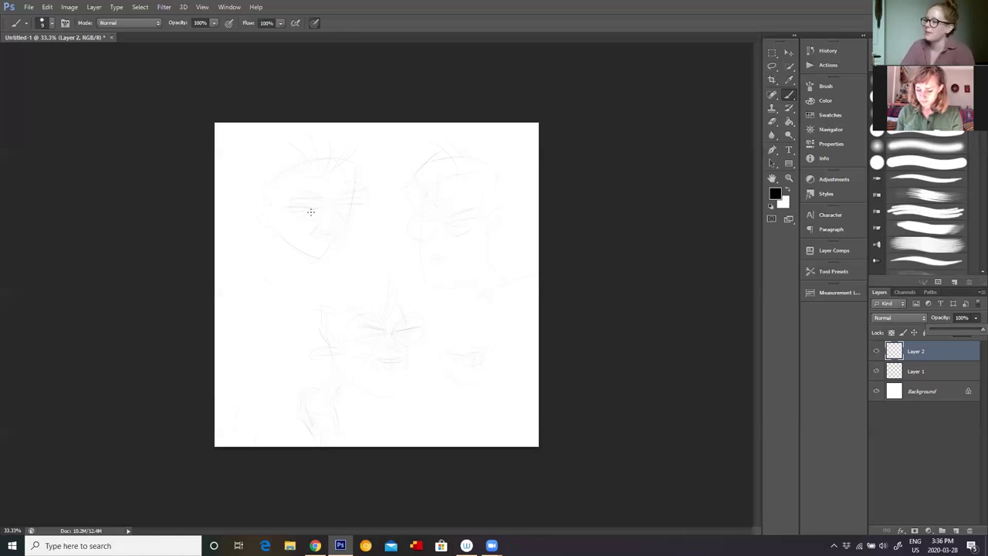
Step: Redraw the upper-left head on Layer 2 with brush lines for its neck, pointed jaw and curved crown
{"action": "left_click", "coordinate": [288, 248]}
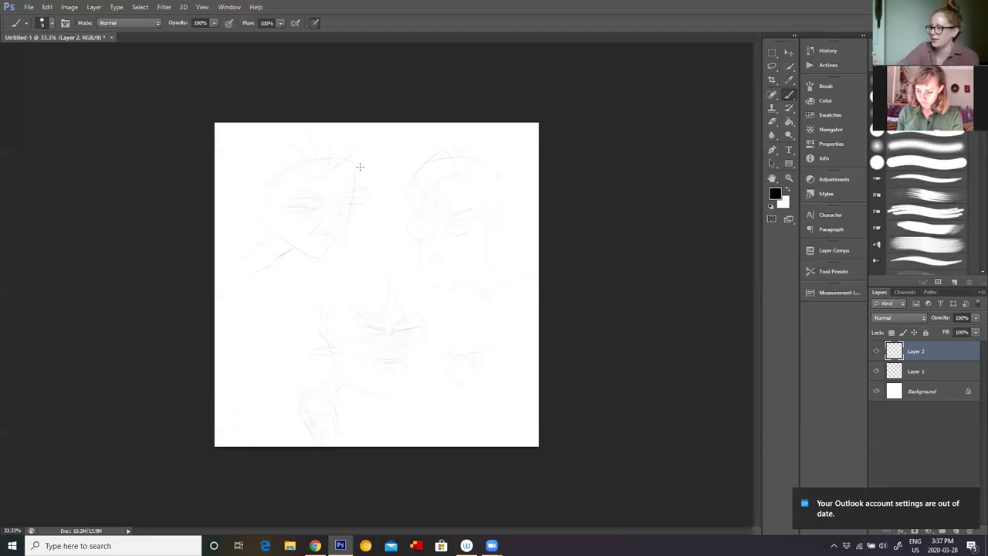
{"action": "left_click_drag", "start_coordinate": [355, 173], "coordinate": [320, 243]}
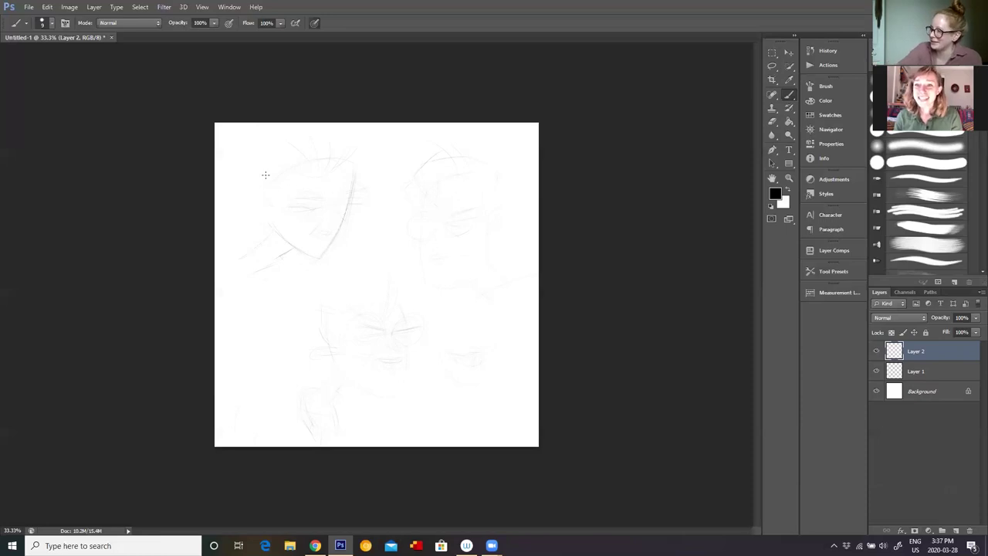
{"action": "left_click_drag", "start_coordinate": [321, 149], "coordinate": [345, 144]}
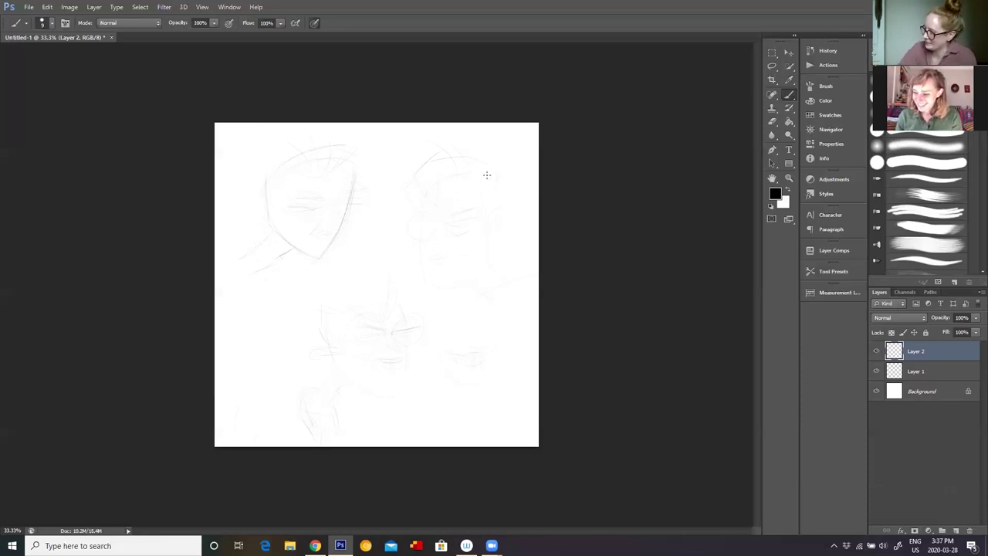
Step: Sketch the upper-right head's larger jaw, vertical centre line, eye line and ear and neck lines
{"action": "left_click_drag", "start_coordinate": [386, 236], "coordinate": [444, 294]}
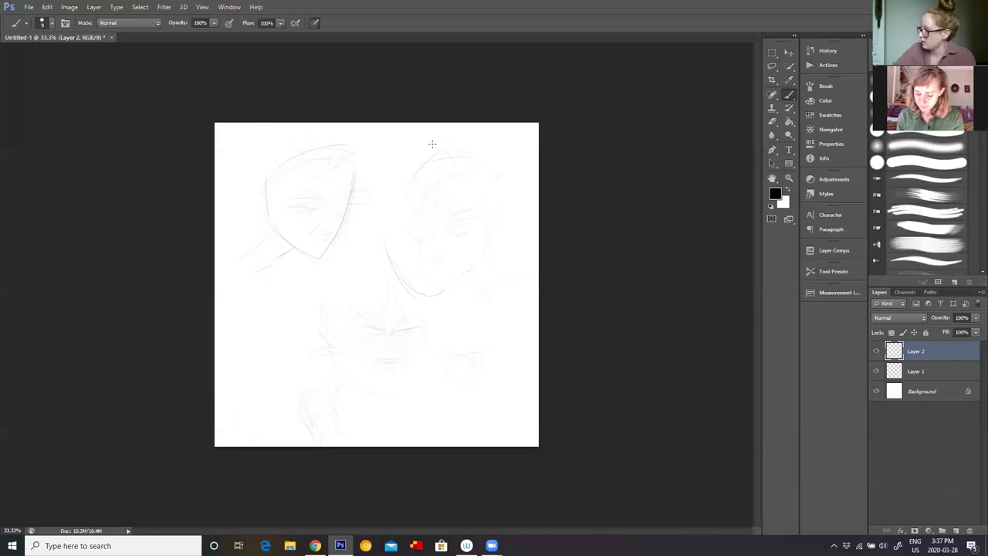
{"action": "left_click_drag", "start_coordinate": [417, 189], "coordinate": [424, 290]}
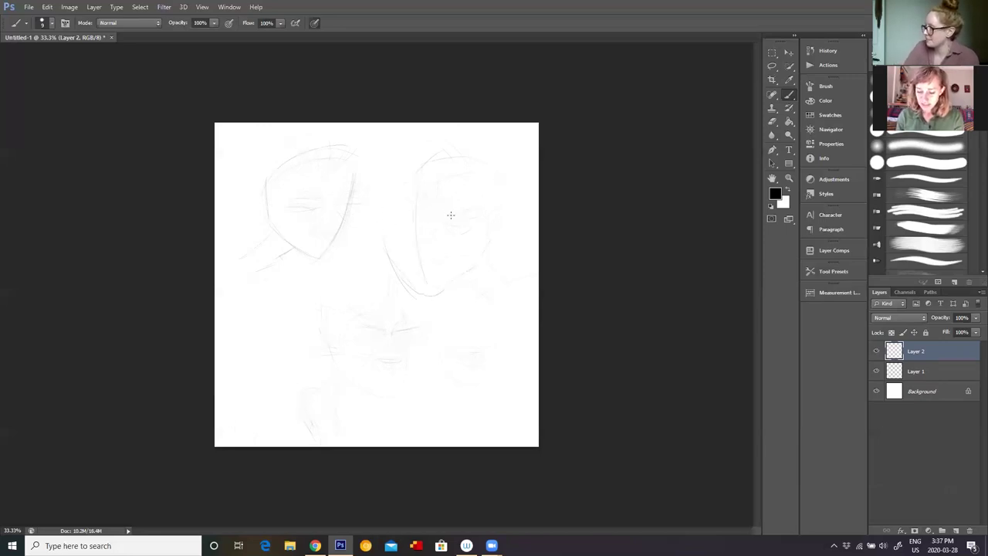
{"action": "left_click_drag", "start_coordinate": [463, 198], "coordinate": [406, 214]}
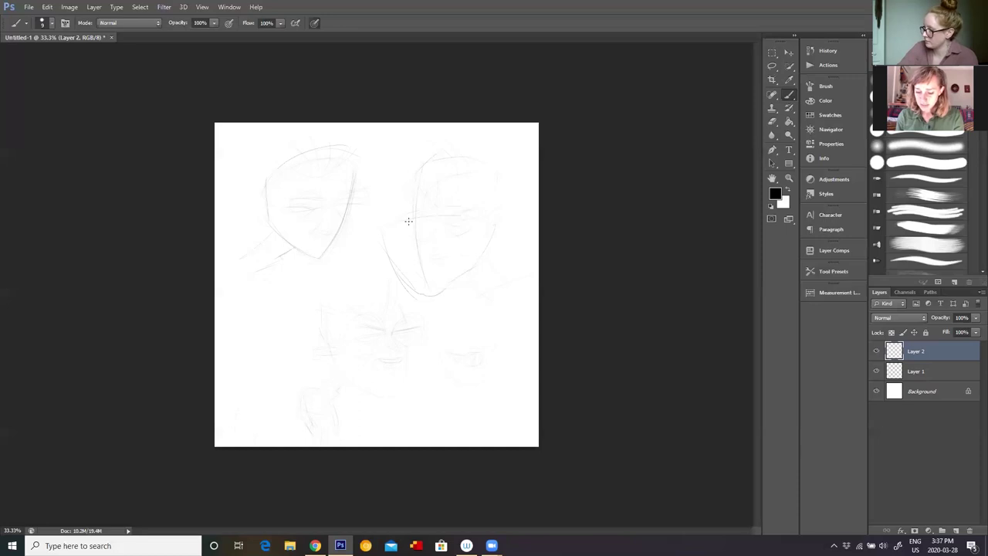
{"action": "left_click_drag", "start_coordinate": [491, 232], "coordinate": [497, 252]}
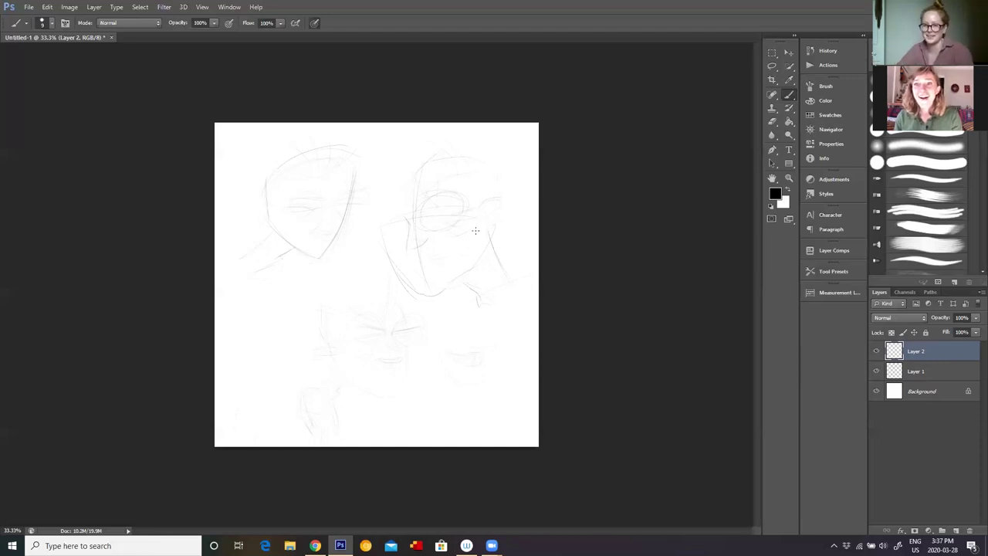
Step: Remove the misplaced lens and neck line of the upper-right head, and redraw its skull outline and neck
{"action": "left_click_drag", "start_coordinate": [383, 244], "coordinate": [372, 229]}
{"action": "key", "text": "ctrl+z"}
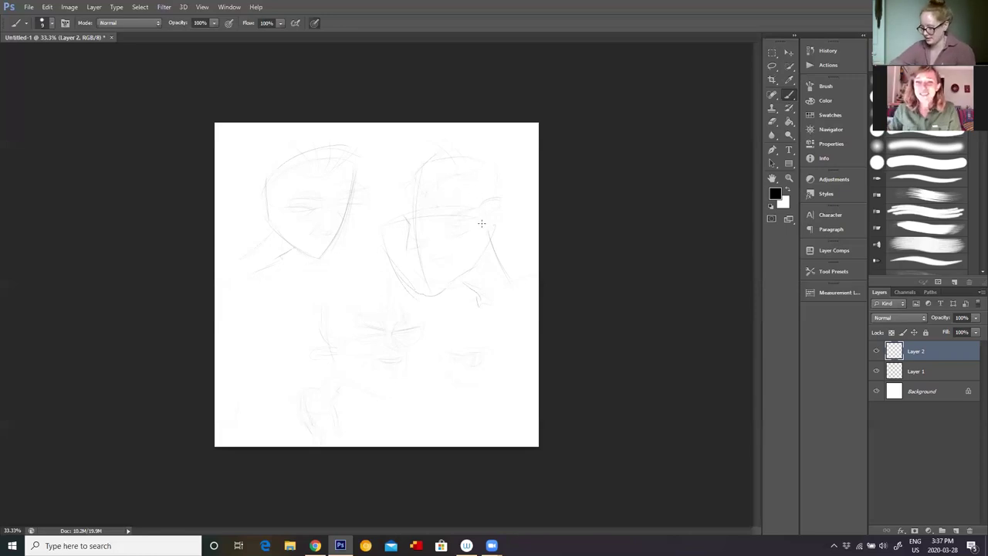
{"action": "key", "text": "e"}
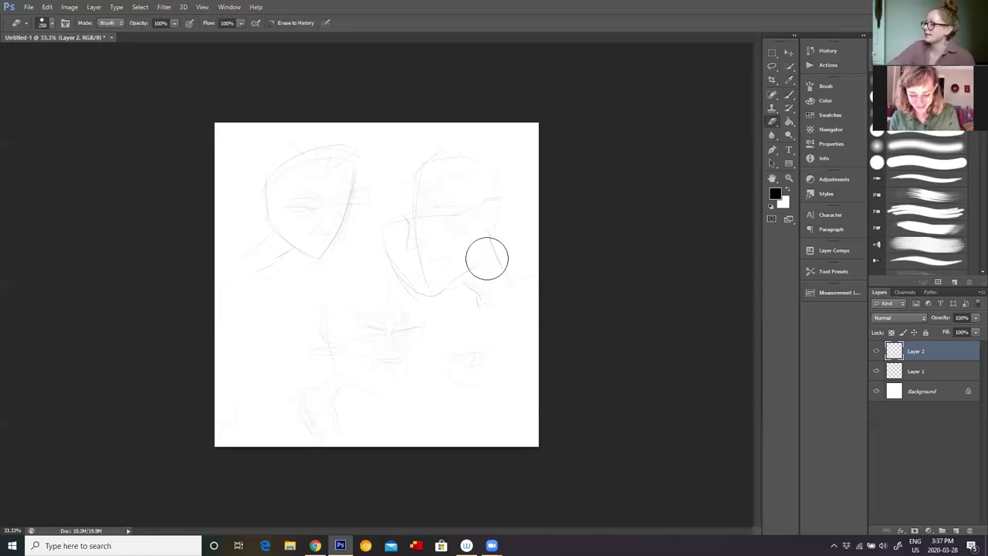
{"action": "key", "text": "b"}
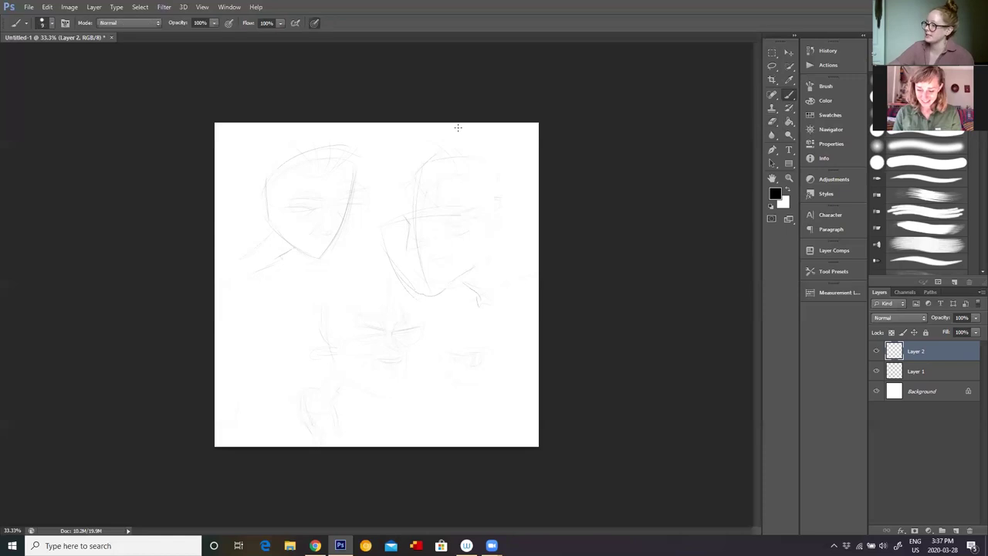
{"action": "left_click_drag", "start_coordinate": [383, 233], "coordinate": [379, 187]}
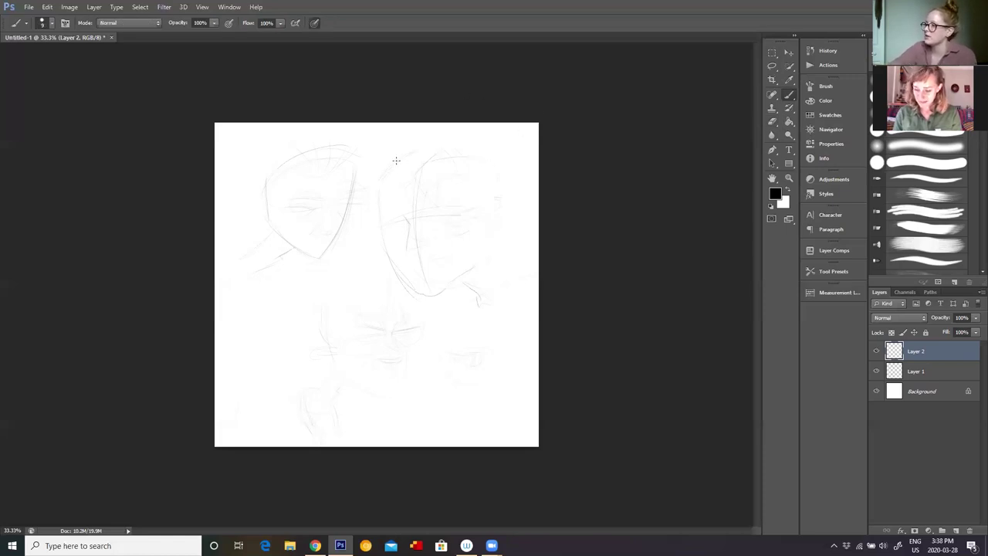
{"action": "mouse_move", "coordinate": [450, 160]}
{"action": "left_mouse_down"}
{"action": "mouse_move", "coordinate": [483, 182]}
{"action": "mouse_move", "coordinate": [491, 246]}
{"action": "mouse_move", "coordinate": [516, 301]}
{"action": "left_mouse_up"}
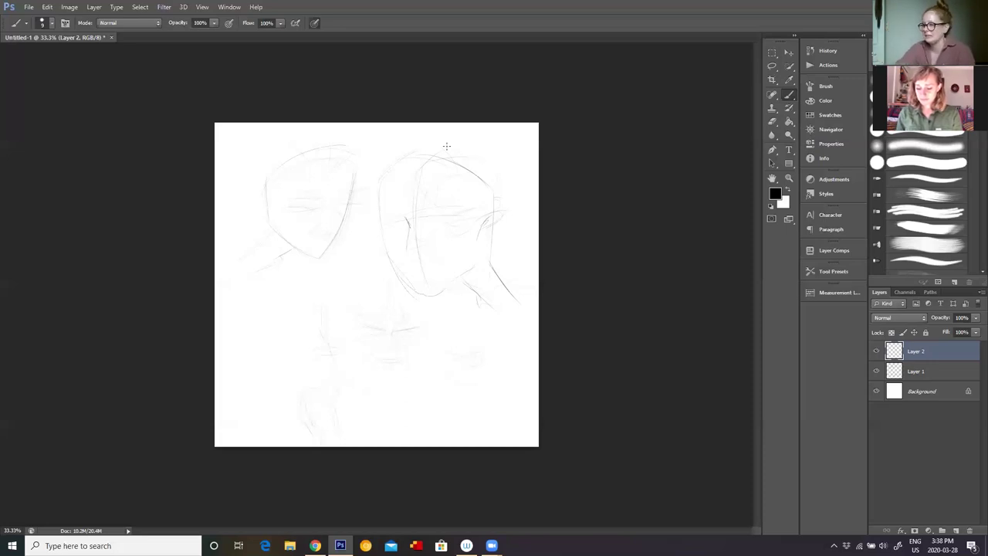
Step: Draw two round glasses lenses on the upper-right head and sketch the near eye inside its lens
{"action": "left_click_drag", "start_coordinate": [430, 190], "coordinate": [432, 193]}
{"action": "left_click_drag", "start_coordinate": [390, 218], "coordinate": [385, 220]}
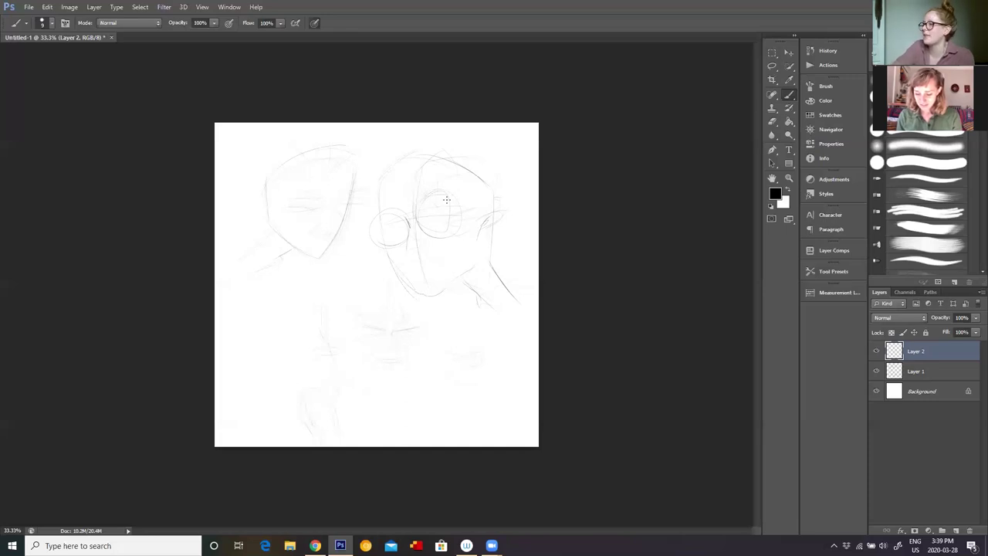
{"action": "mouse_move", "coordinate": [453, 203]}
{"action": "left_mouse_down"}
{"action": "mouse_move", "coordinate": [454, 231]}
{"action": "mouse_move", "coordinate": [463, 223]}
{"action": "mouse_move", "coordinate": [425, 223]}
{"action": "mouse_move", "coordinate": [464, 213]}
{"action": "mouse_move", "coordinate": [442, 234]}
{"action": "mouse_move", "coordinate": [445, 185]}
{"action": "left_mouse_up"}
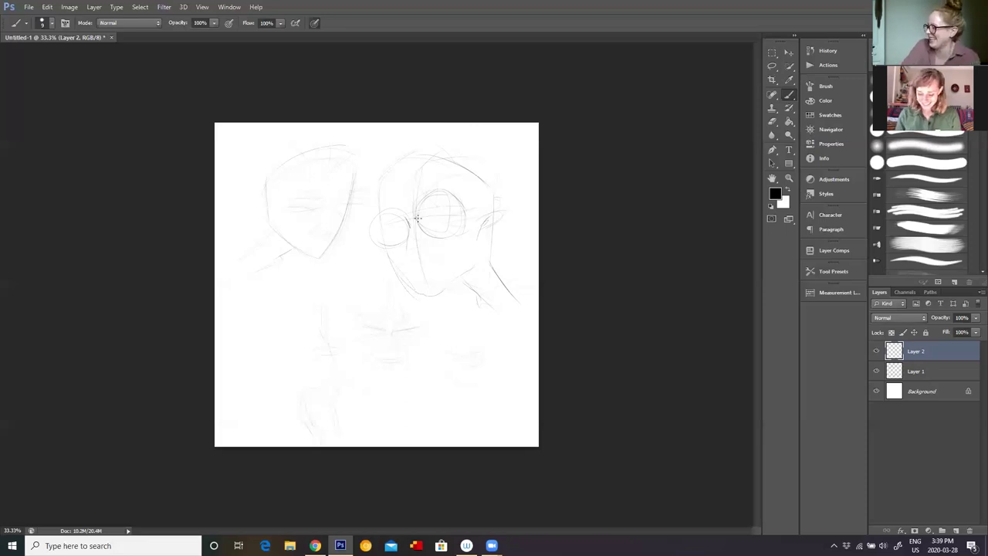
{"action": "left_click_drag", "start_coordinate": [426, 215], "coordinate": [457, 215]}
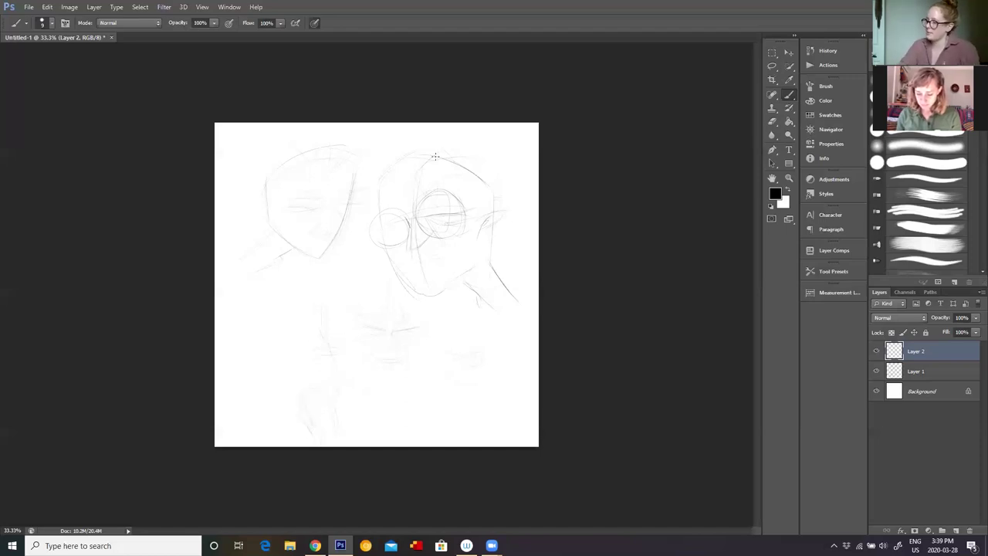
Step: Sketch sweeping hair lines around the glasses head's forehead and darken its cheek and jaw contour
{"action": "left_click_drag", "start_coordinate": [395, 187], "coordinate": [371, 135]}
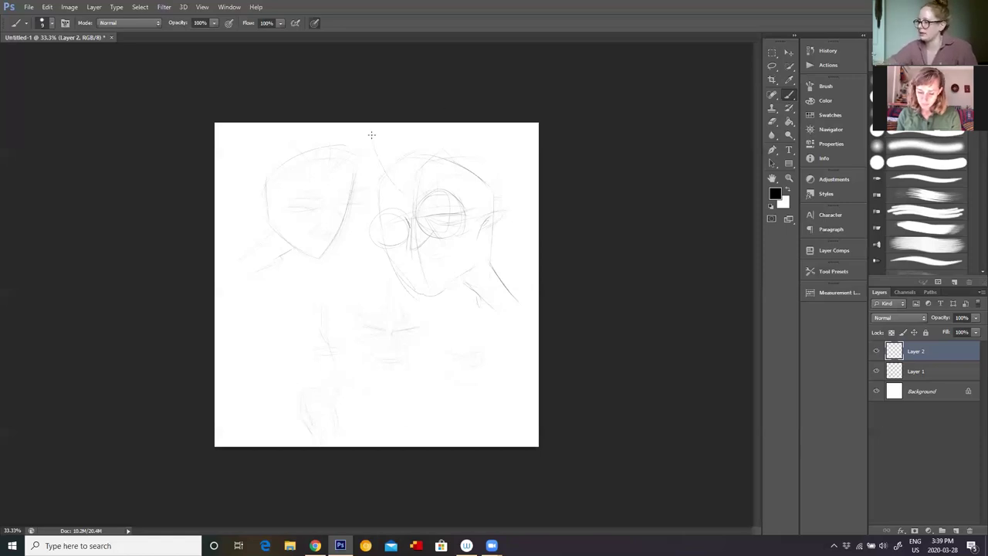
{"action": "mouse_move", "coordinate": [449, 156]}
{"action": "left_mouse_down"}
{"action": "mouse_move", "coordinate": [460, 143]}
{"action": "mouse_move", "coordinate": [486, 185]}
{"action": "mouse_move", "coordinate": [479, 175]}
{"action": "left_mouse_up"}
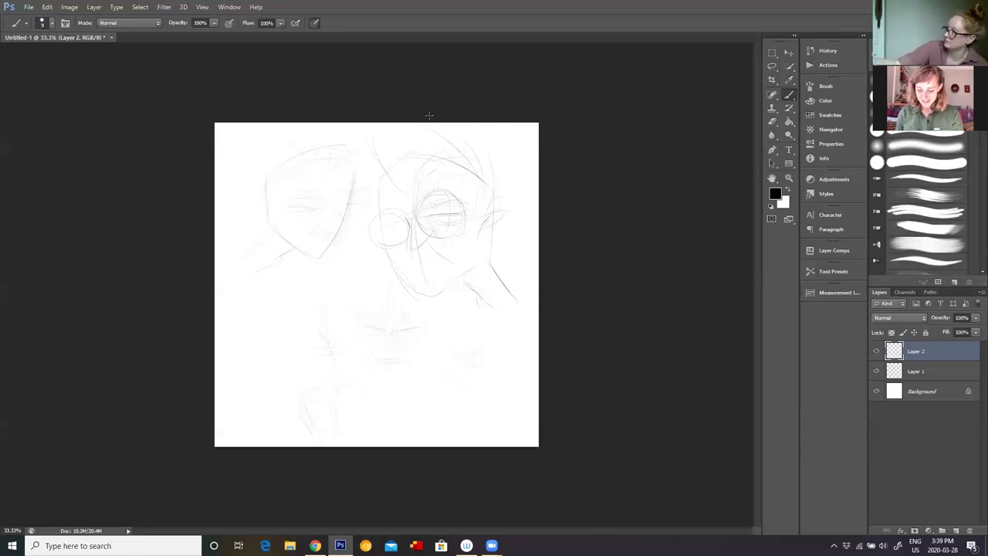
{"action": "left_click_drag", "start_coordinate": [386, 246], "coordinate": [424, 294]}
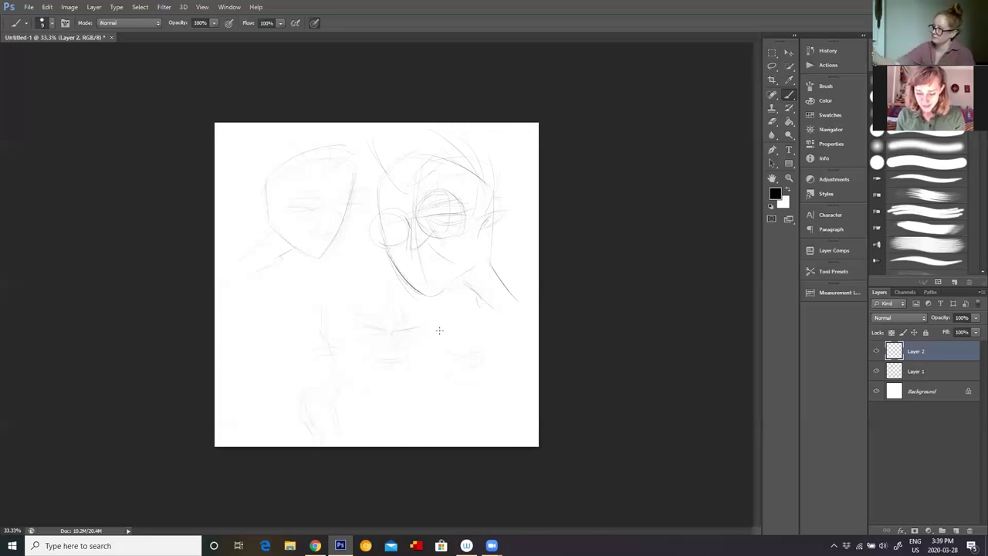
Step: Draw the far eye and nose of the glasses head, and strengthen the near eyebrow and eyelid
{"action": "left_click_drag", "start_coordinate": [384, 223], "coordinate": [419, 217]}
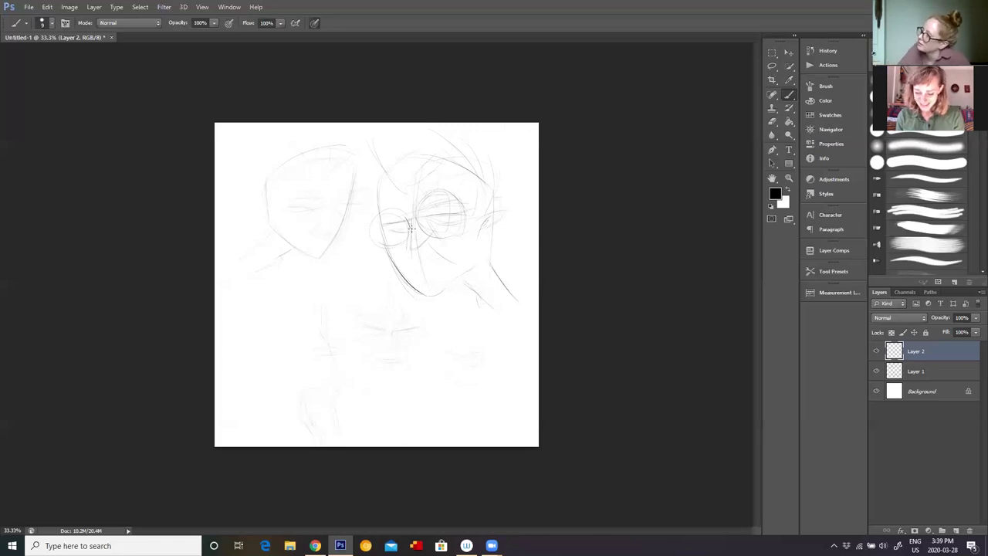
{"action": "left_click_drag", "start_coordinate": [409, 213], "coordinate": [412, 251]}
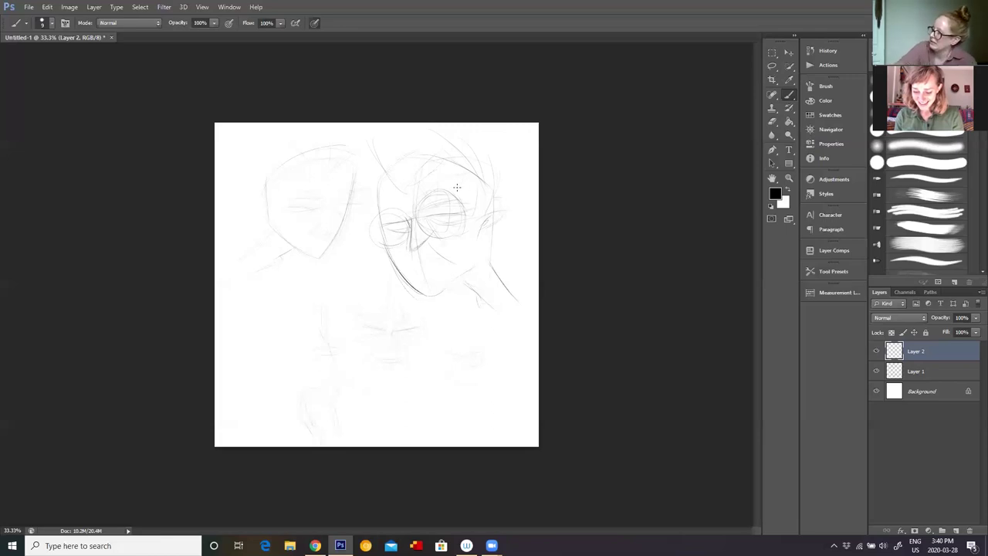
{"action": "left_click_drag", "start_coordinate": [435, 205], "coordinate": [470, 197]}
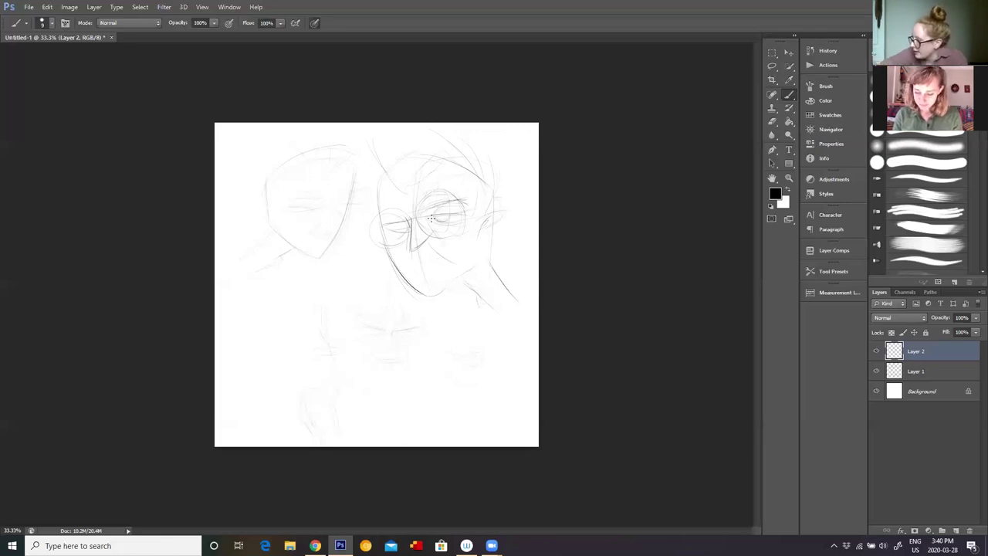
{"action": "left_click_drag", "start_coordinate": [433, 220], "coordinate": [461, 217]}
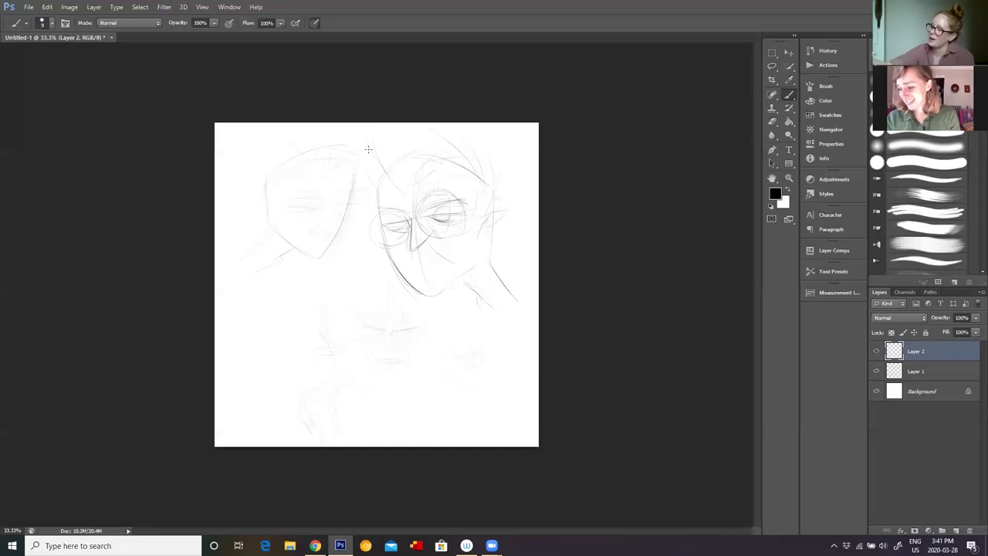
Step: Draw the arched top of the hair and refine the near eye, glasses and chin, checking against Layer 1's visibility
{"action": "mouse_move", "coordinate": [386, 130]}
{"action": "left_mouse_down"}
{"action": "mouse_move", "coordinate": [466, 173]}
{"action": "mouse_move", "coordinate": [439, 125]}
{"action": "mouse_move", "coordinate": [468, 159]}
{"action": "left_mouse_up"}
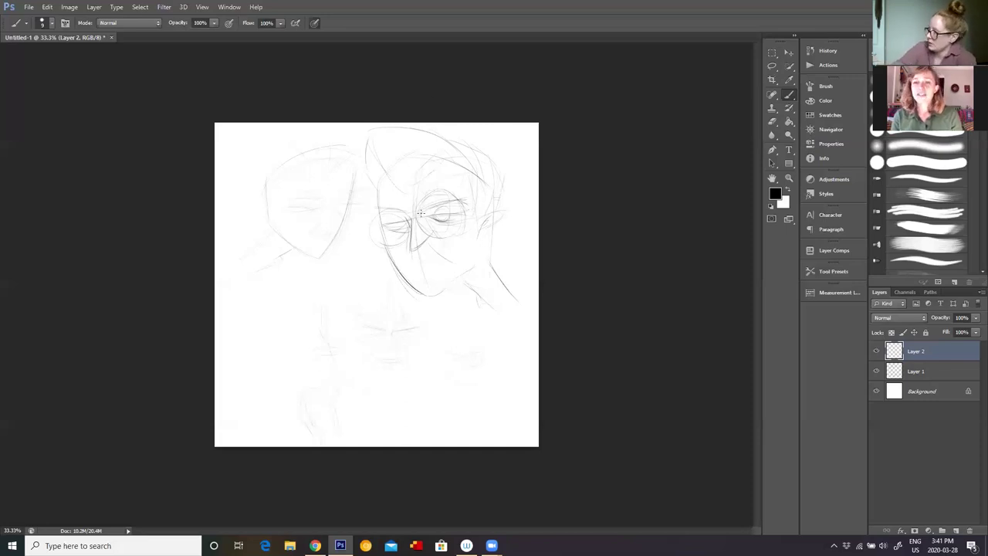
{"action": "left_click_drag", "start_coordinate": [457, 207], "coordinate": [416, 213]}
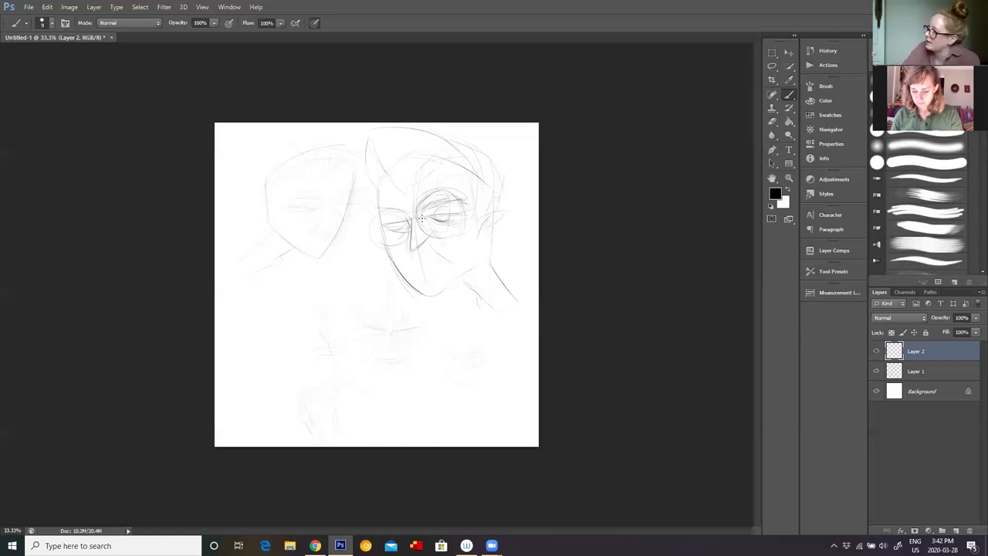
{"action": "mouse_move", "coordinate": [434, 216]}
{"action": "left_mouse_down"}
{"action": "mouse_move", "coordinate": [423, 220]}
{"action": "mouse_move", "coordinate": [457, 219]}
{"action": "left_mouse_up"}
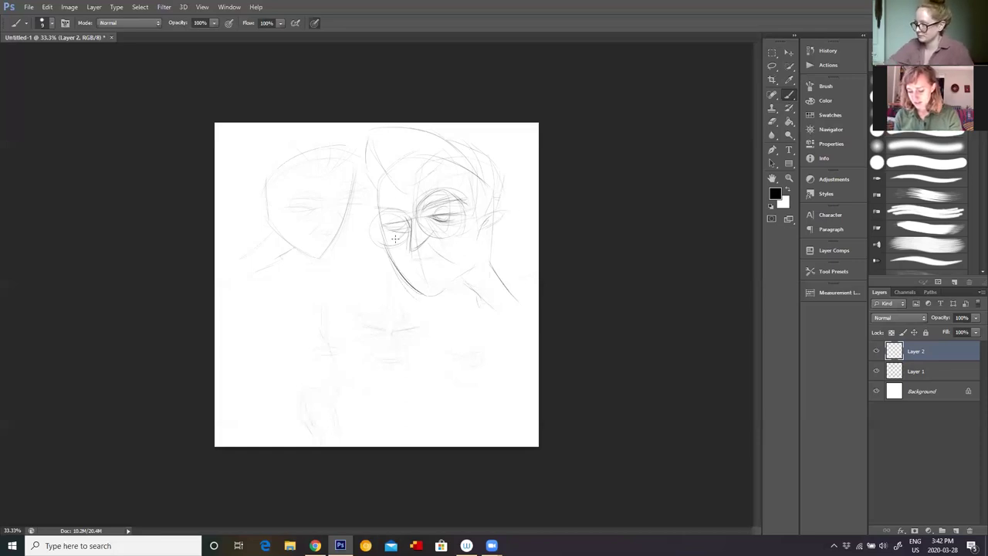
{"action": "mouse_move", "coordinate": [421, 286]}
{"action": "left_mouse_down"}
{"action": "mouse_move", "coordinate": [381, 233]}
{"action": "mouse_move", "coordinate": [442, 293]}
{"action": "left_mouse_up"}
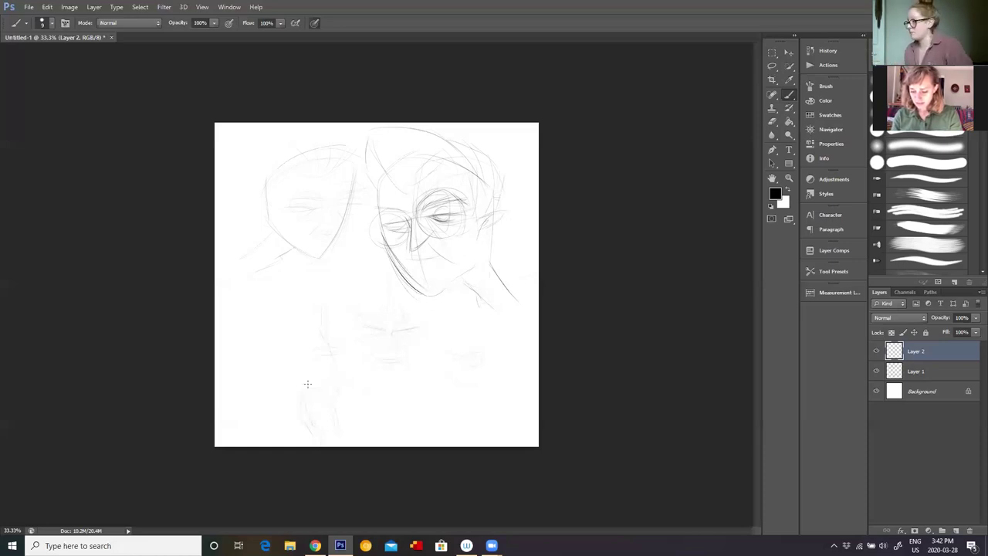
{"action": "left_click", "coordinate": [876, 372]}
{"action": "left_click", "coordinate": [878, 373]}
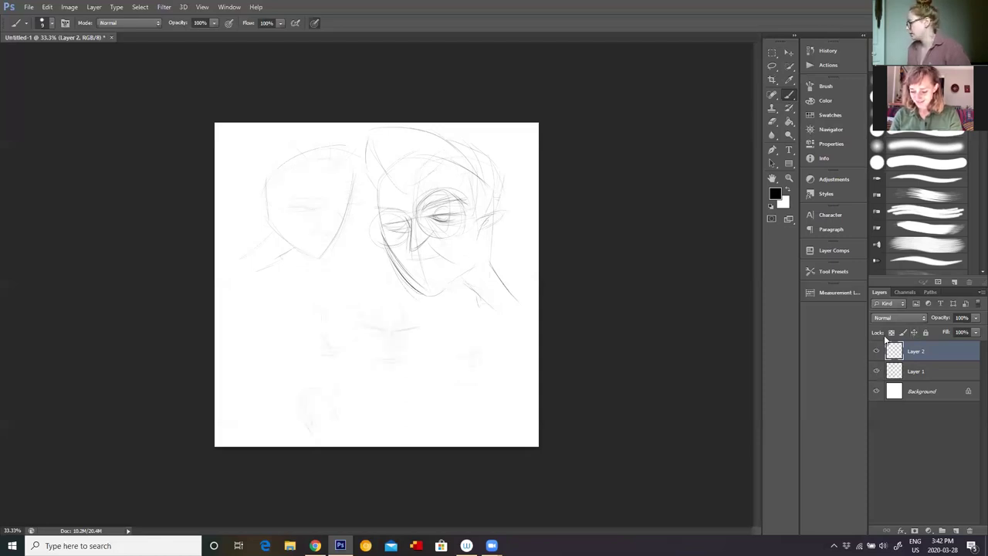
Step: Lasso the glasses head, move it to the middle of the canvas and scale it to about 118% width
{"action": "key", "text": "l"}
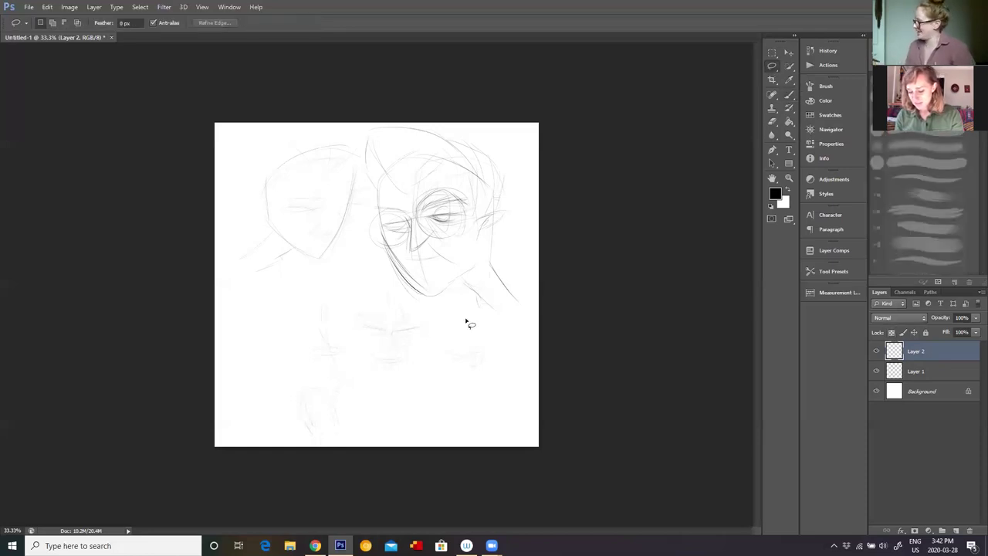
{"action": "mouse_move", "coordinate": [515, 352]}
{"action": "left_mouse_down"}
{"action": "mouse_move", "coordinate": [606, 192]}
{"action": "mouse_move", "coordinate": [627, 317]}
{"action": "left_mouse_up"}
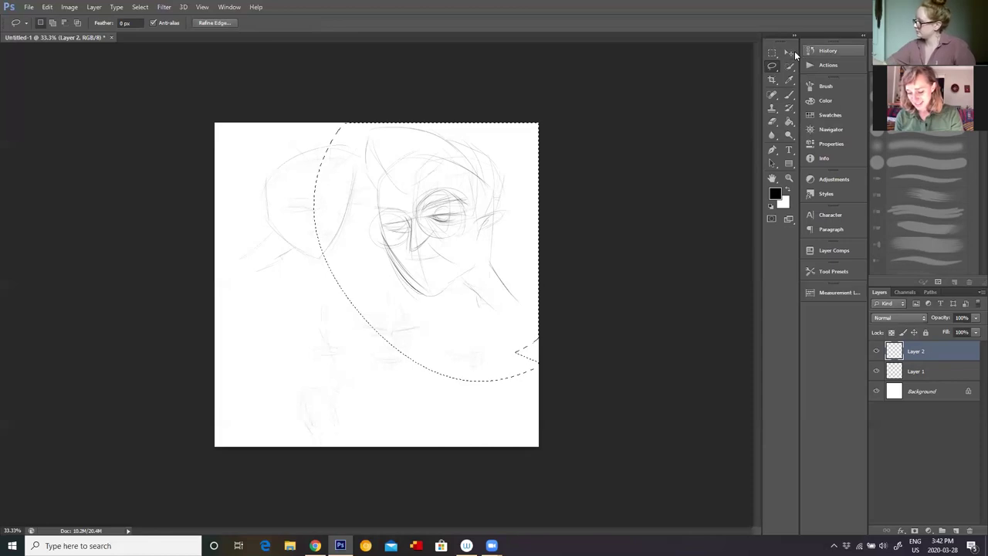
{"action": "key", "text": "v"}
{"action": "left_click_drag", "start_coordinate": [301, 388], "coordinate": [184, 500]}
{"action": "mouse_move", "coordinate": [411, 284]}
{"action": "left_mouse_down"}
{"action": "mouse_move", "coordinate": [414, 322]}
{"action": "mouse_move", "coordinate": [412, 280]}
{"action": "mouse_move", "coordinate": [417, 294]}
{"action": "left_mouse_up"}
{"action": "left_click_drag", "start_coordinate": [545, 131], "coordinate": [456, 247]}
{"action": "left_click_drag", "start_coordinate": [416, 291], "coordinate": [460, 267]}
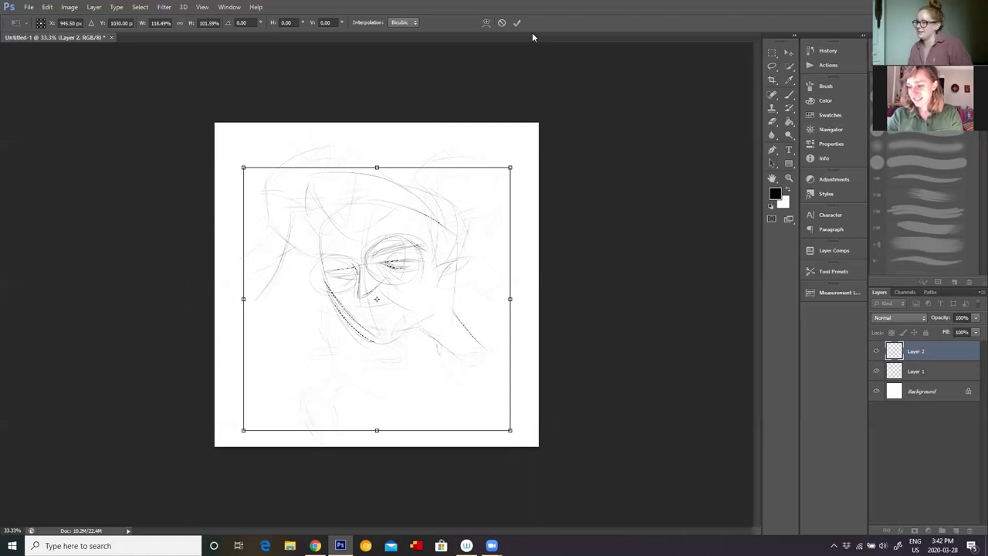
{"action": "key", "text": "Return"}
Step: Hide the rough sketch on Layer 1 and add an empty layer on top
{"action": "left_click", "coordinate": [876, 371]}
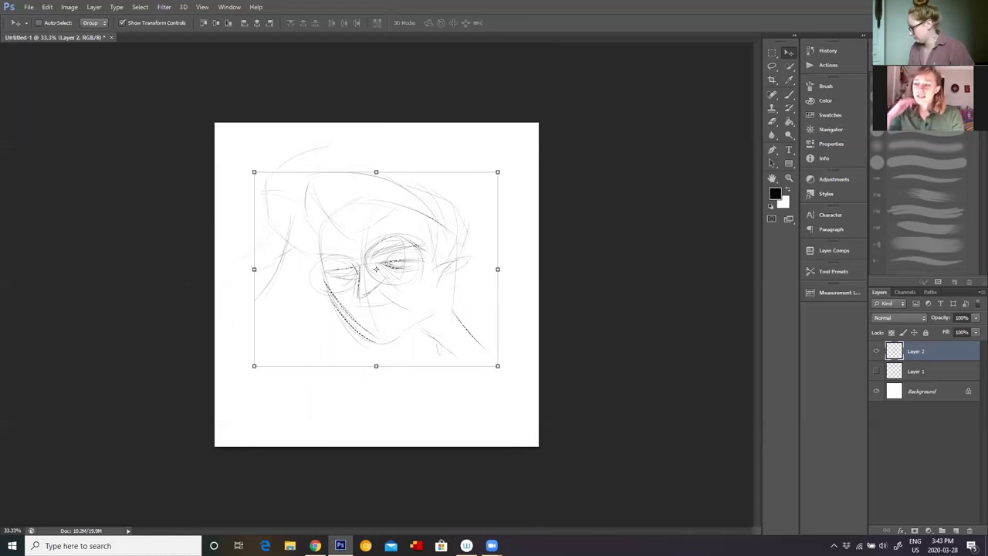
{"action": "left_click", "coordinate": [957, 531]}
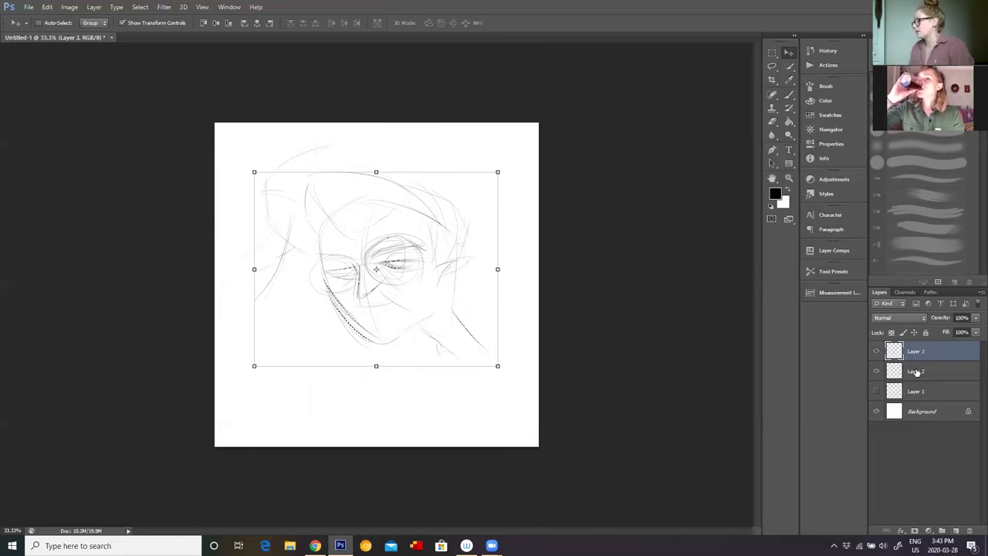
Step: Lower Layer 2's opacity to 30% and clear the lasso selection
{"action": "left_click", "coordinate": [915, 372]}
{"action": "left_click", "coordinate": [974, 317]}
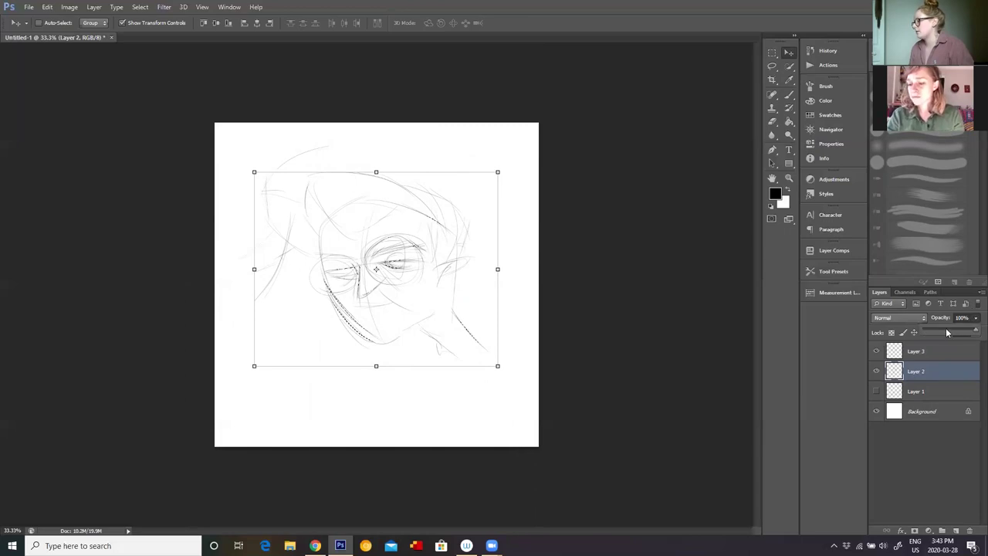
{"action": "left_click", "coordinate": [949, 329]}
{"action": "left_click", "coordinate": [939, 331]}
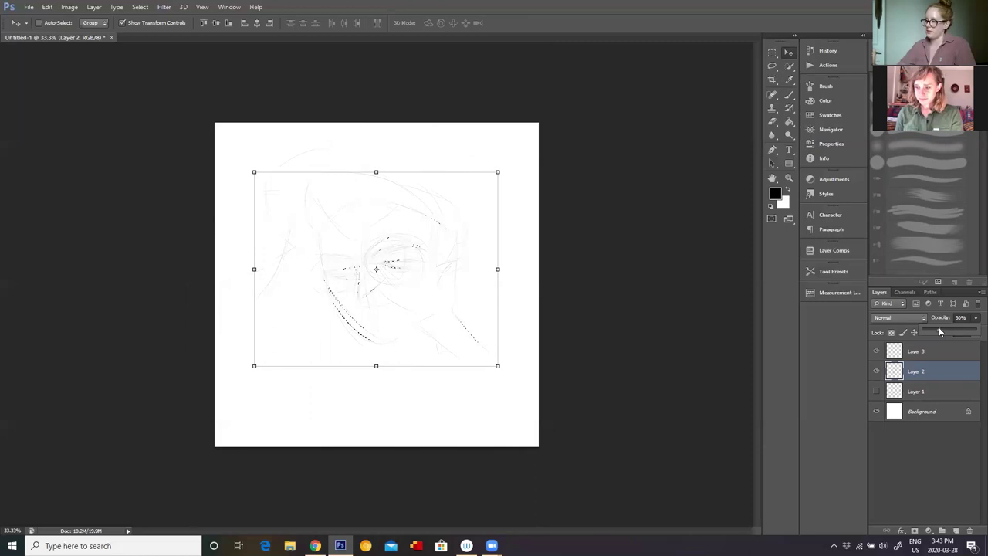
{"action": "key", "text": "l"}
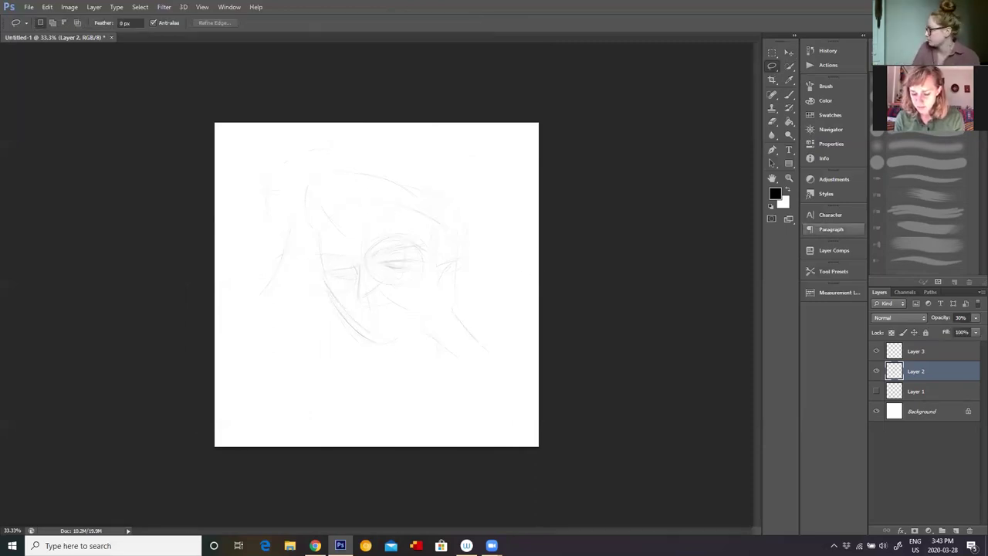
Step: On Layer 3, draw the front hairline, the top of the hair, the ear and the back of the head with the brush
{"action": "left_click", "coordinate": [929, 354]}
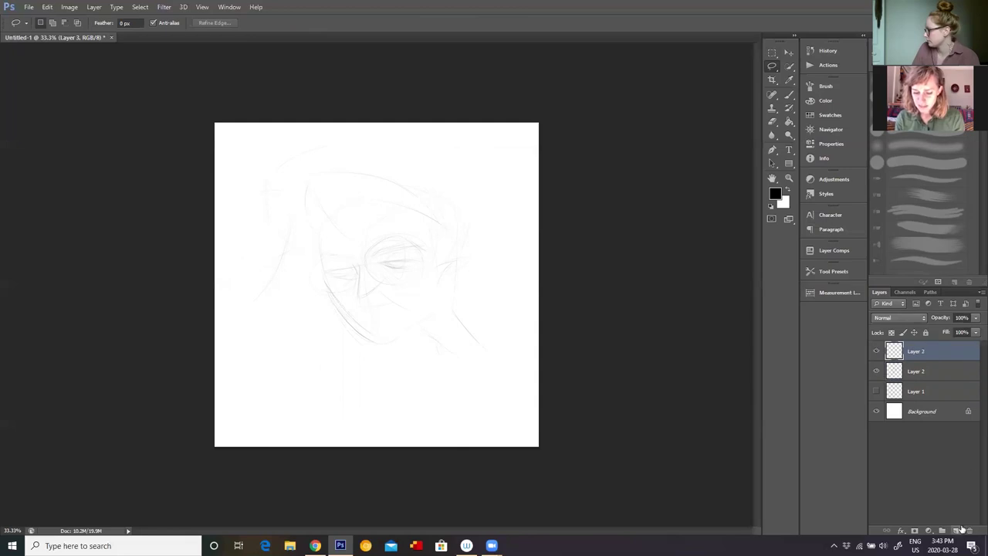
{"action": "left_click", "coordinate": [878, 352]}
{"action": "left_click", "coordinate": [877, 353]}
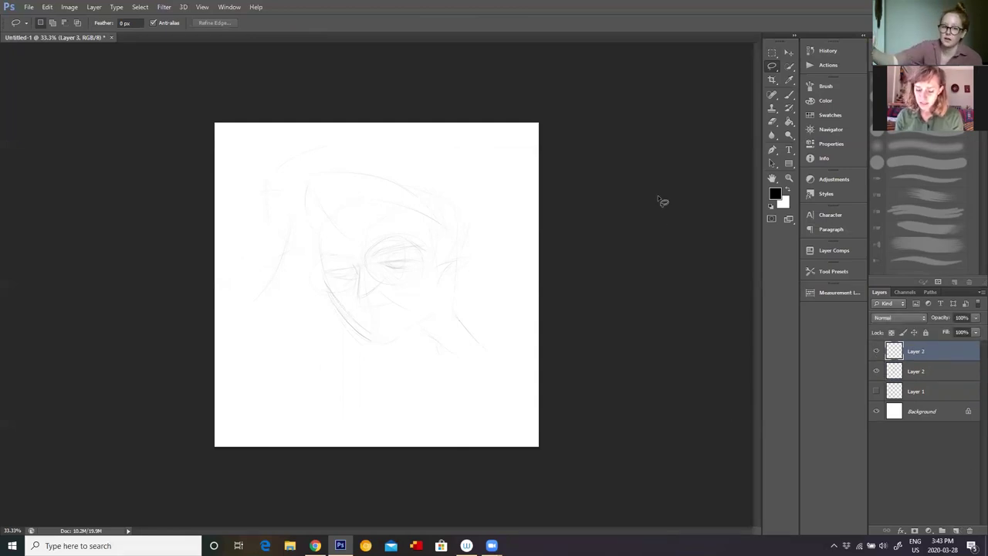
{"action": "key", "text": "b"}
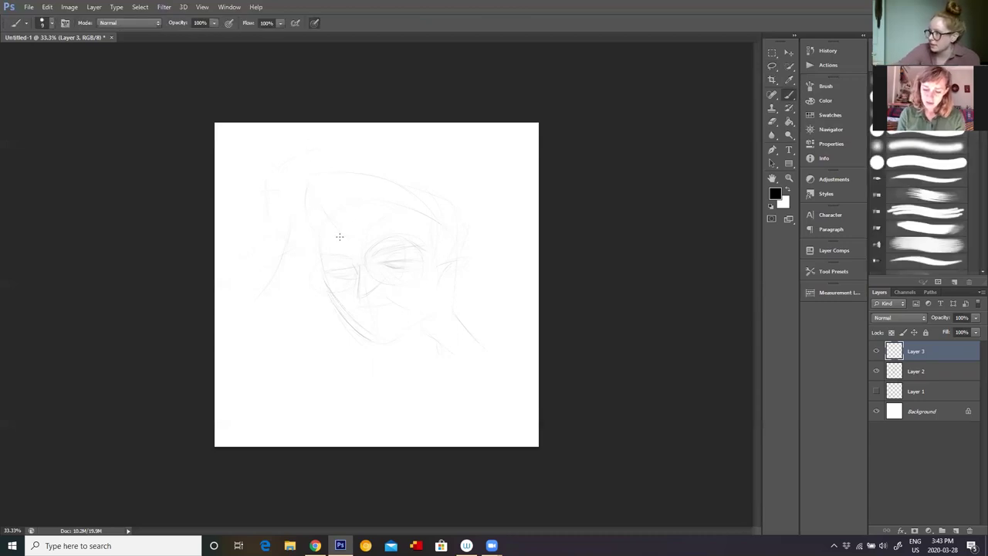
{"action": "left_click_drag", "start_coordinate": [307, 194], "coordinate": [325, 219]}
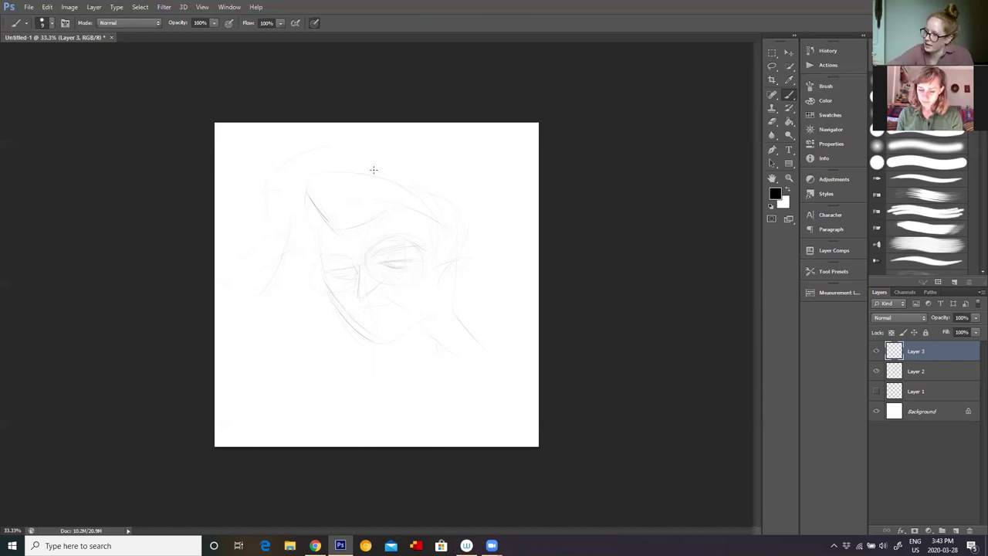
{"action": "left_click_drag", "start_coordinate": [337, 162], "coordinate": [411, 173]}
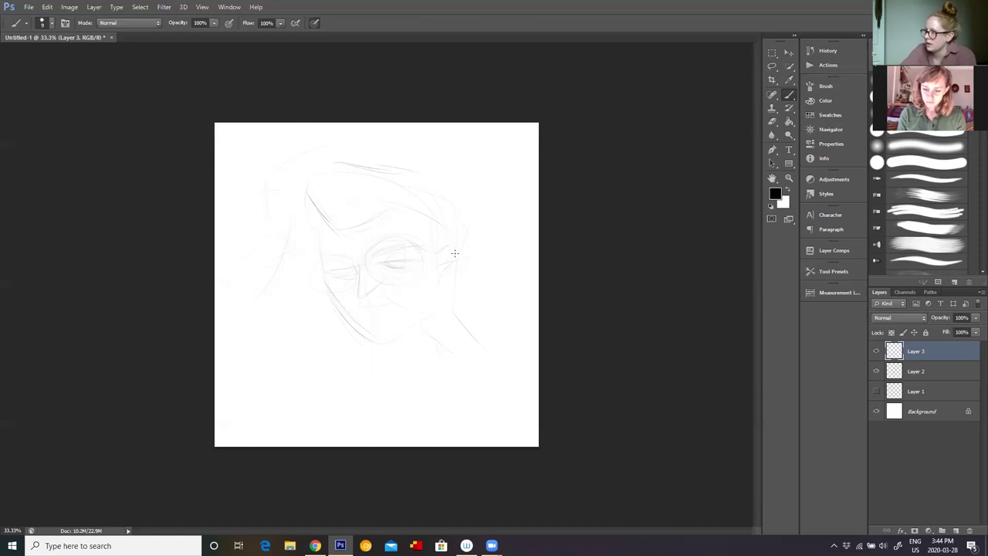
{"action": "left_click_drag", "start_coordinate": [444, 269], "coordinate": [457, 243]}
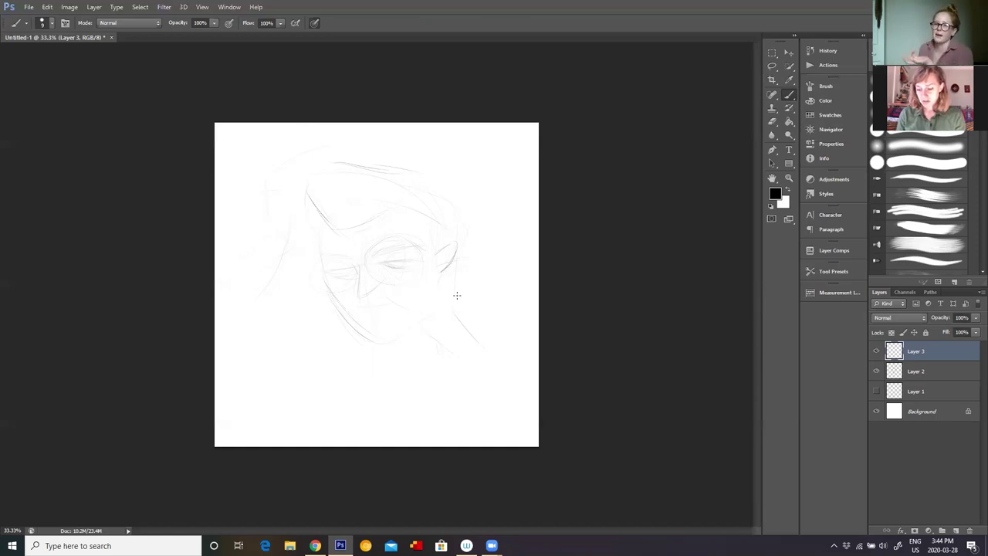
{"action": "left_click_drag", "start_coordinate": [472, 199], "coordinate": [463, 256]}
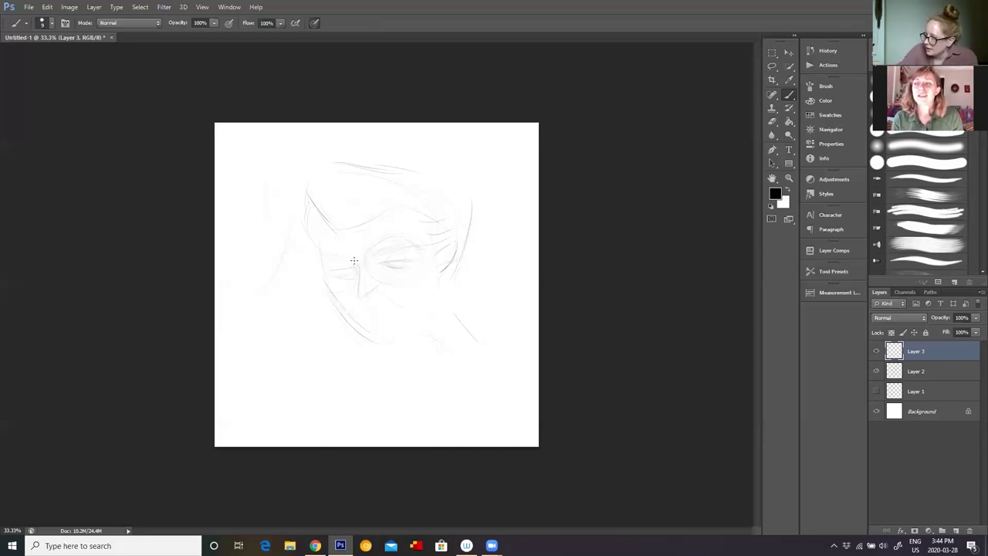
Step: Try out the bridge and tip of the nose on Layer 3 and erase the strokes with a smaller eraser
{"action": "left_click_drag", "start_coordinate": [356, 270], "coordinate": [359, 292]}
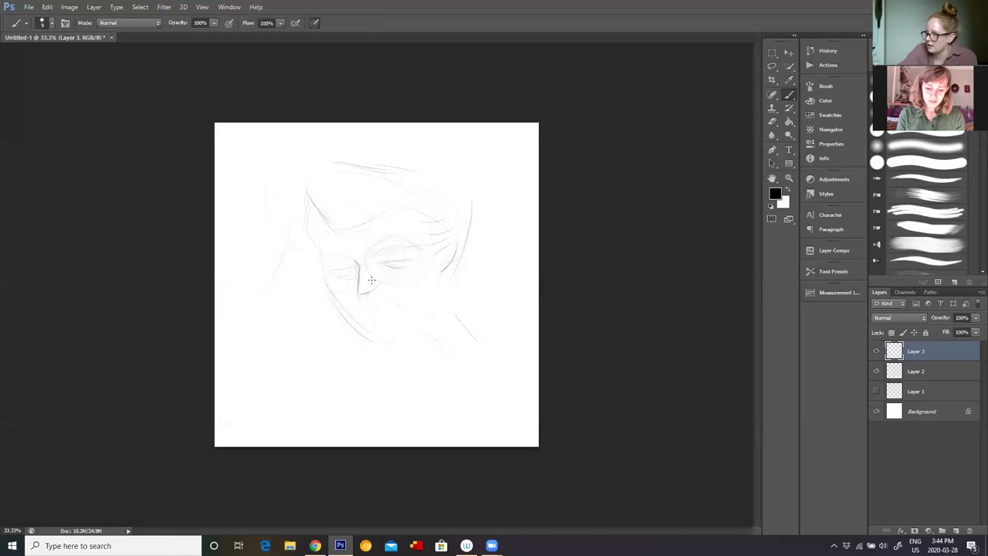
{"action": "left_click_drag", "start_coordinate": [358, 294], "coordinate": [379, 283]}
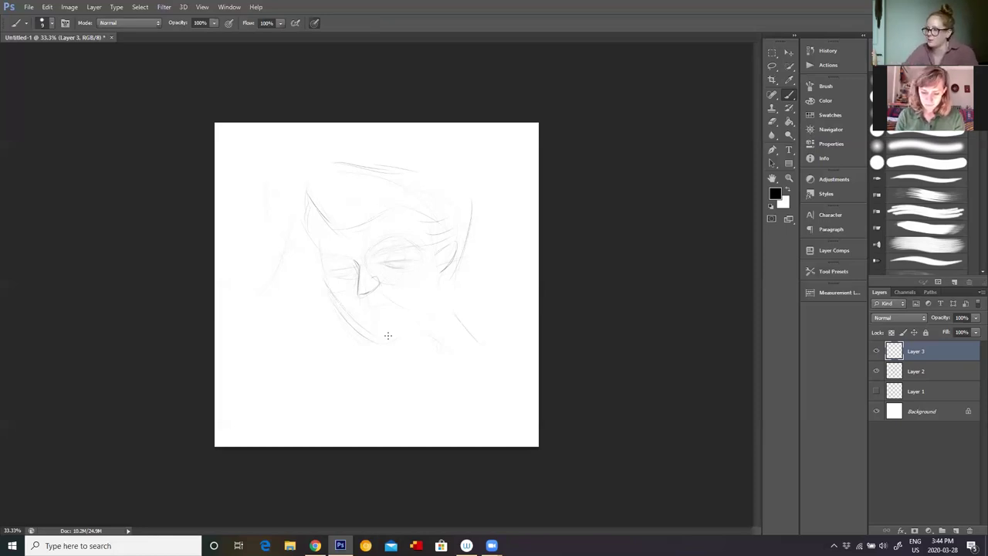
{"action": "key", "text": "e"}
{"action": "left_click_drag", "start_coordinate": [379, 280], "coordinate": [376, 279]}
{"action": "key", "text": "bracketleft"}
{"action": "key", "text": "bracketleft"}
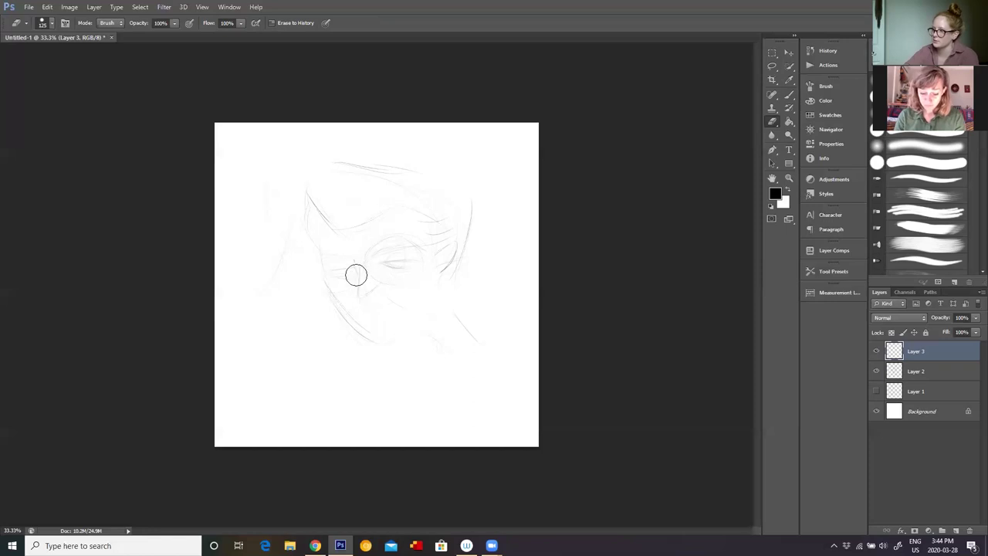
Step: Lower Layer 2's opacity to 14% and make Layer 3 the active layer
{"action": "left_click", "coordinate": [936, 375]}
{"action": "left_click", "coordinate": [975, 318]}
{"action": "left_click", "coordinate": [945, 330]}
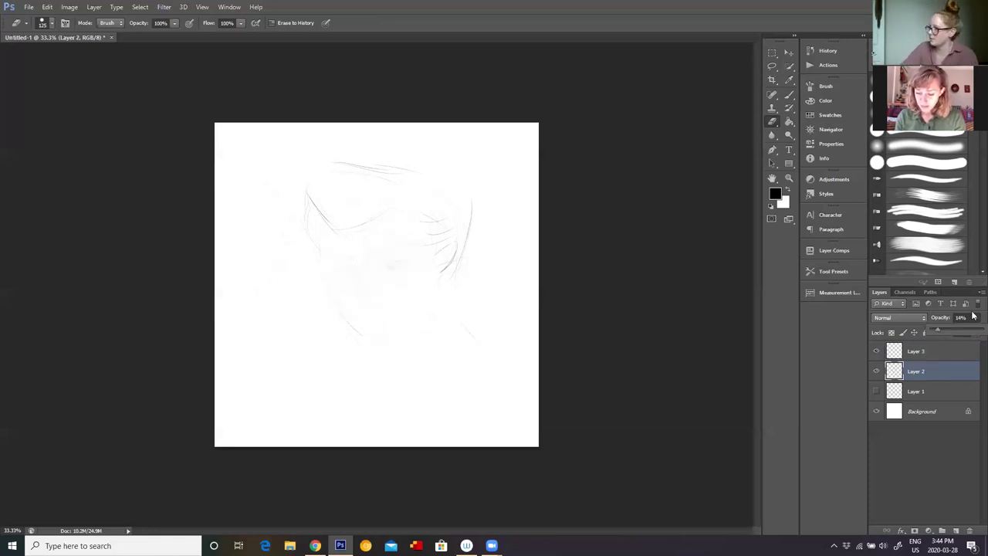
{"action": "left_click", "coordinate": [930, 364]}
{"action": "left_click", "coordinate": [932, 348]}
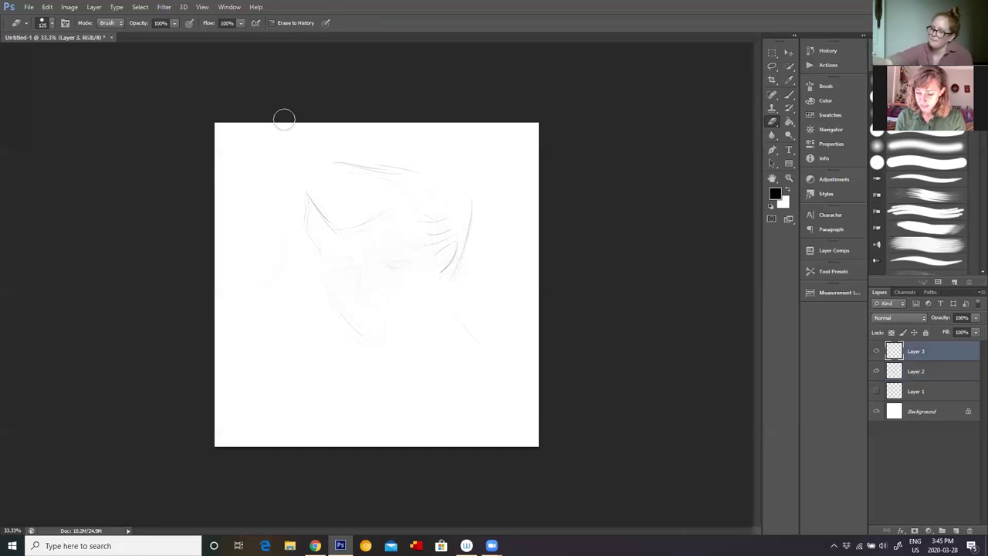
Step: Draw the swept fringe, the upright tufts on top and the hair behind the ear on Layer 3
{"action": "key", "text": "b"}
{"action": "left_click_drag", "start_coordinate": [297, 214], "coordinate": [339, 231]}
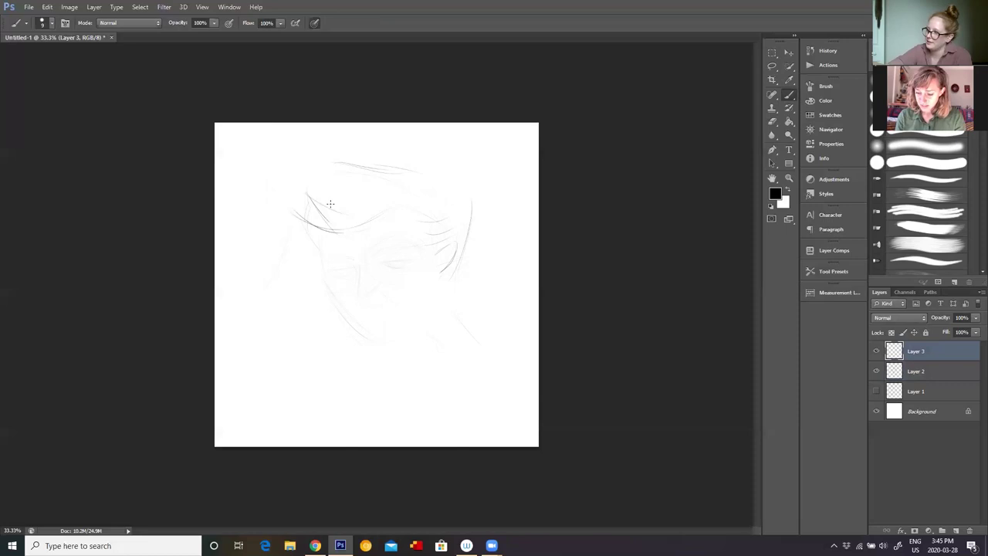
{"action": "left_click_drag", "start_coordinate": [329, 189], "coordinate": [358, 173]}
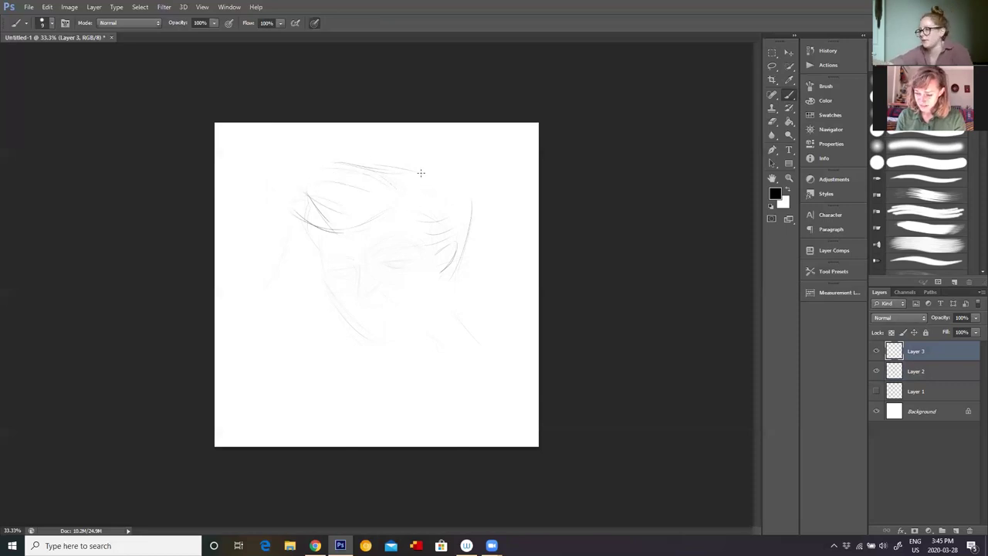
{"action": "mouse_move", "coordinate": [403, 190]}
{"action": "left_mouse_down"}
{"action": "mouse_move", "coordinate": [400, 163]}
{"action": "mouse_move", "coordinate": [424, 162]}
{"action": "left_mouse_up"}
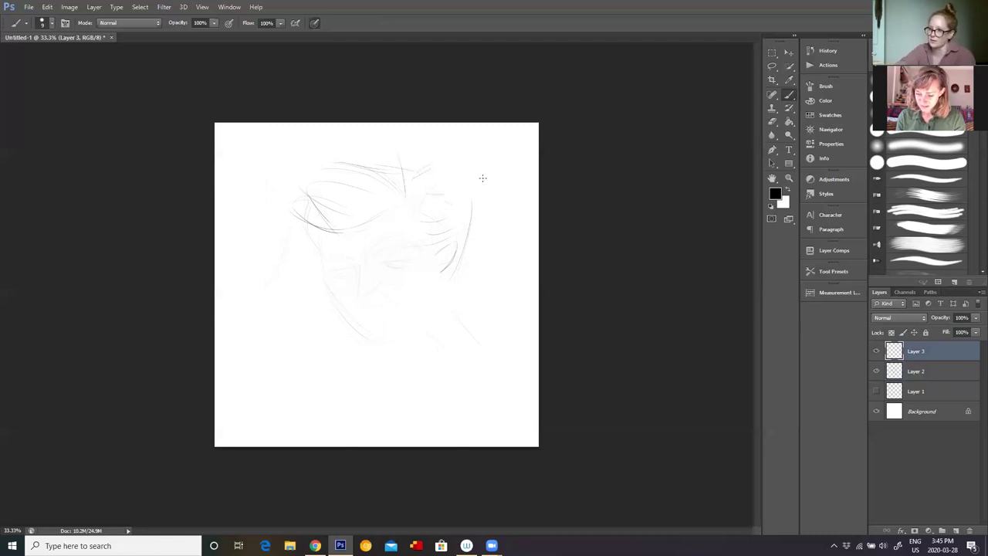
{"action": "left_click_drag", "start_coordinate": [461, 238], "coordinate": [455, 274]}
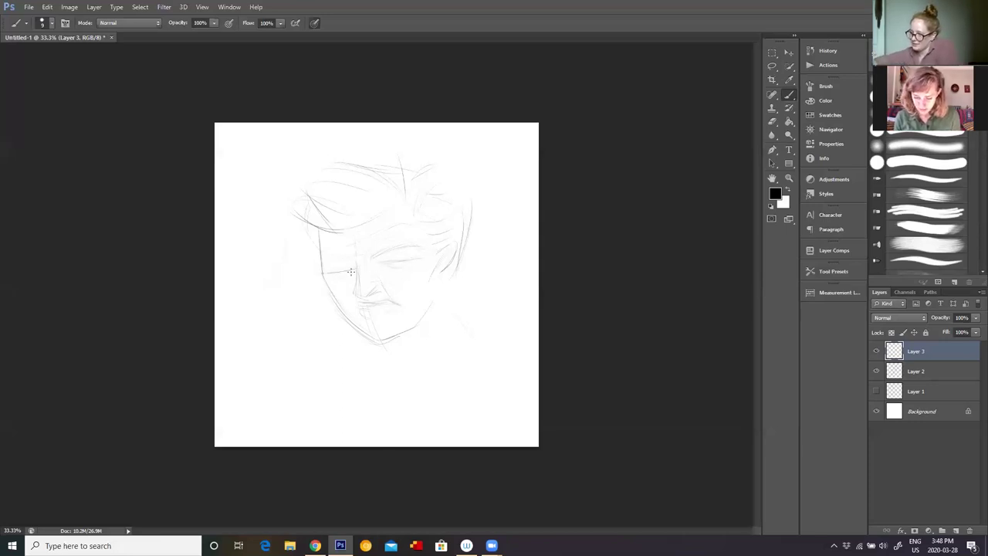
Step: Draw round glasses lenses over both eyes and erase the near eye inside its lens
{"action": "left_click_drag", "start_coordinate": [423, 251], "coordinate": [421, 247]}
{"action": "left_click_drag", "start_coordinate": [355, 267], "coordinate": [306, 259]}
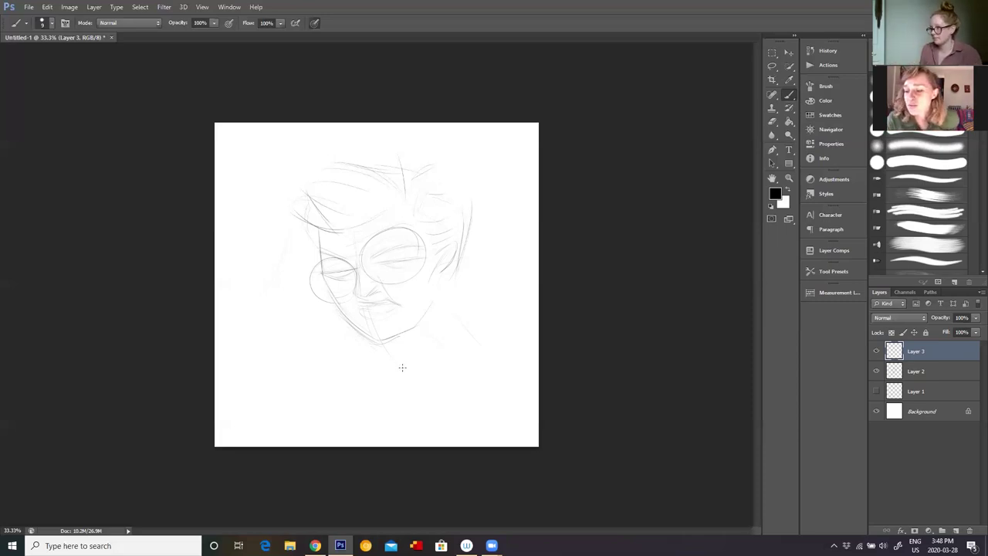
{"action": "key", "text": "e"}
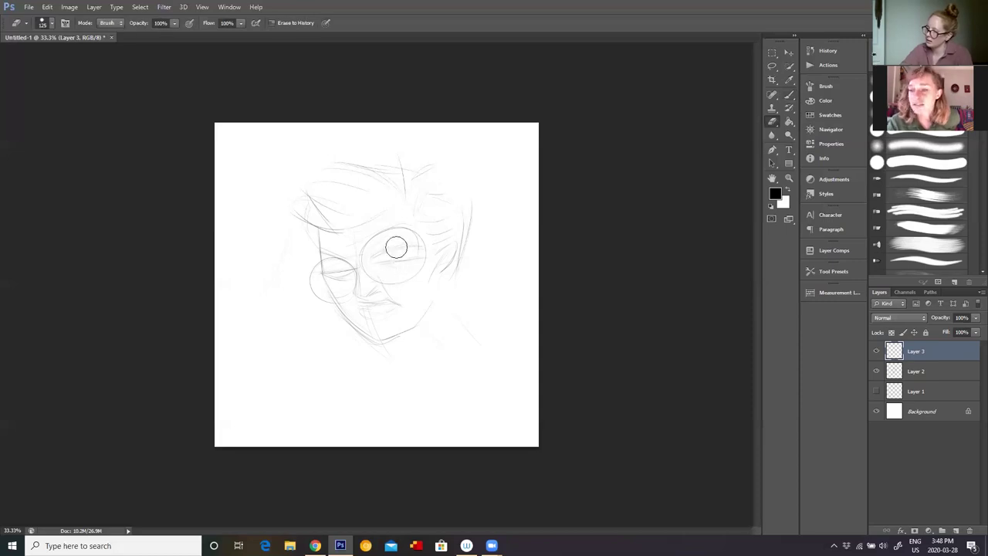
{"action": "left_click_drag", "start_coordinate": [399, 257], "coordinate": [426, 236]}
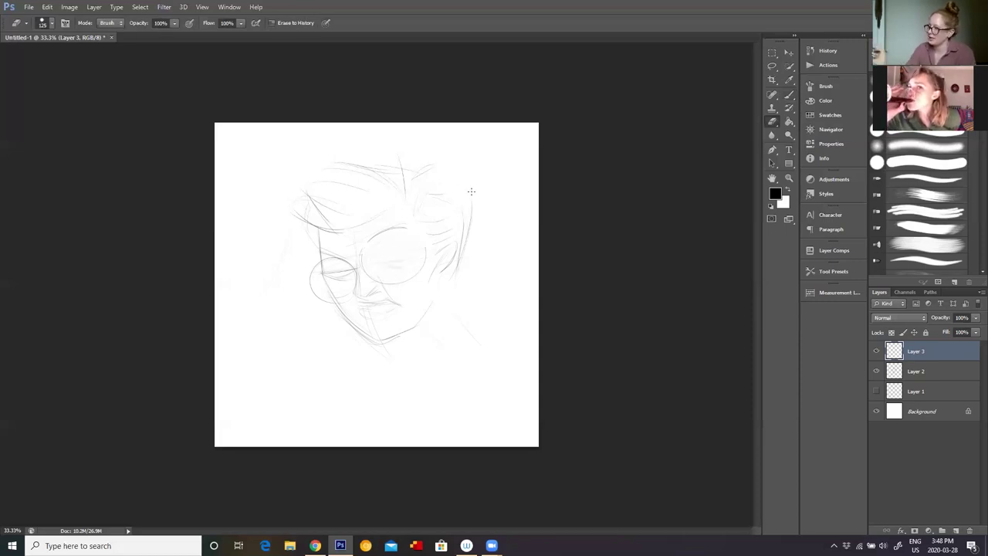
Step: Hide Layer 2 and erase the eyes, nose and mouth on Layer 3, leaving the hair and jaw outline
{"action": "key", "text": "b"}
{"action": "left_click", "coordinate": [878, 371]}
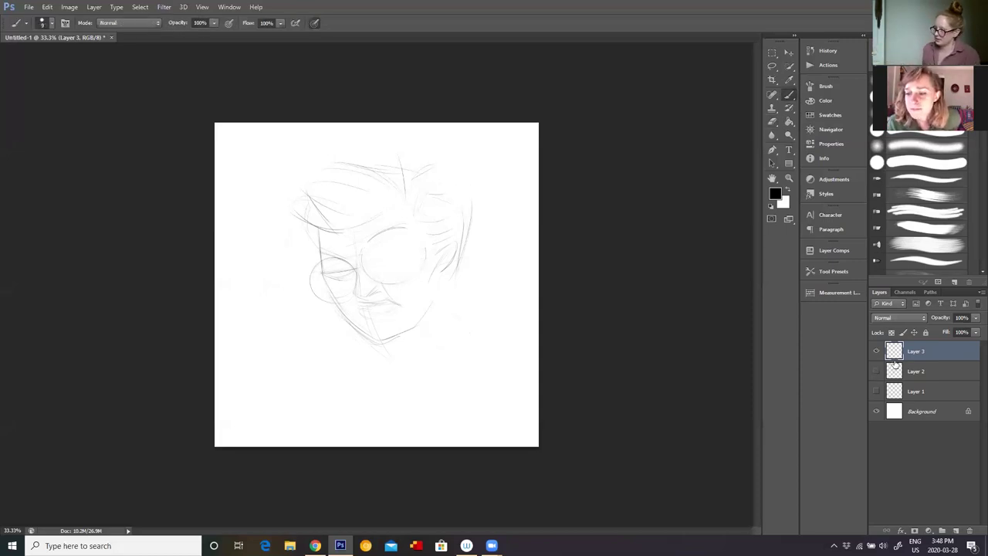
{"action": "key", "text": "e"}
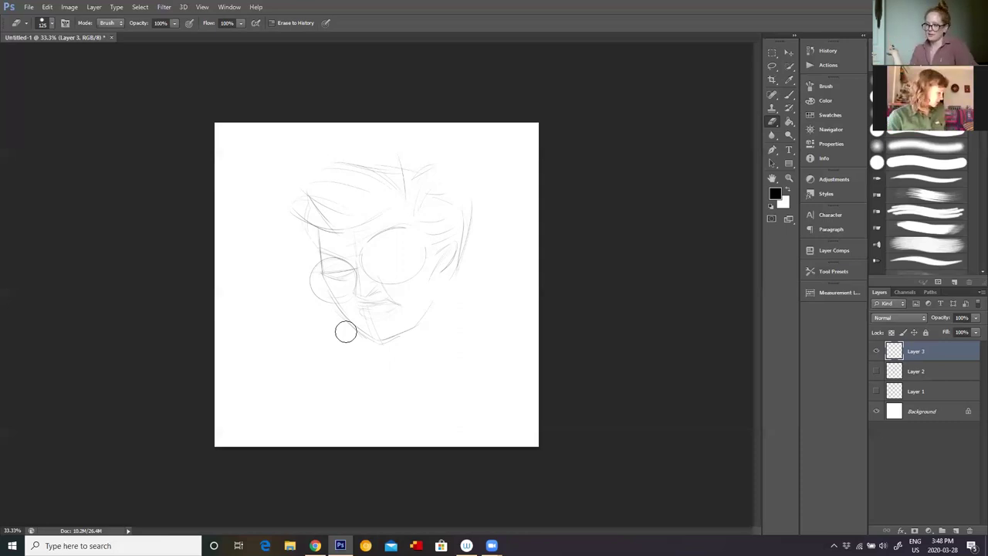
{"action": "mouse_move", "coordinate": [345, 331]}
{"action": "left_mouse_down"}
{"action": "mouse_move", "coordinate": [338, 253]}
{"action": "mouse_move", "coordinate": [349, 261]}
{"action": "mouse_move", "coordinate": [361, 239]}
{"action": "mouse_move", "coordinate": [387, 296]}
{"action": "mouse_move", "coordinate": [355, 287]}
{"action": "mouse_move", "coordinate": [358, 258]}
{"action": "mouse_move", "coordinate": [371, 258]}
{"action": "mouse_move", "coordinate": [396, 313]}
{"action": "left_mouse_up"}
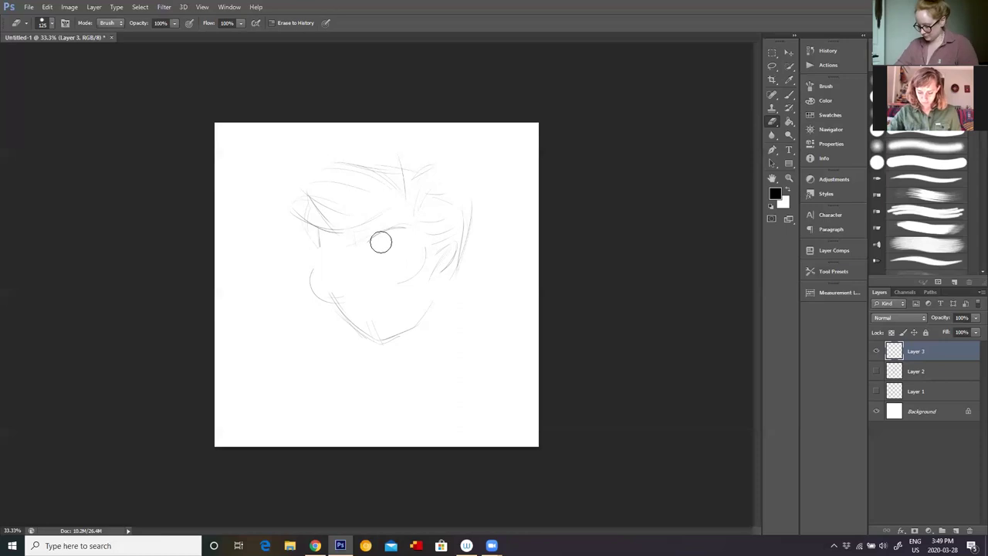
Step: Draw the shirt collar and jacket lapels below the neck and redraw the ear with the brush
{"action": "key", "text": "b"}
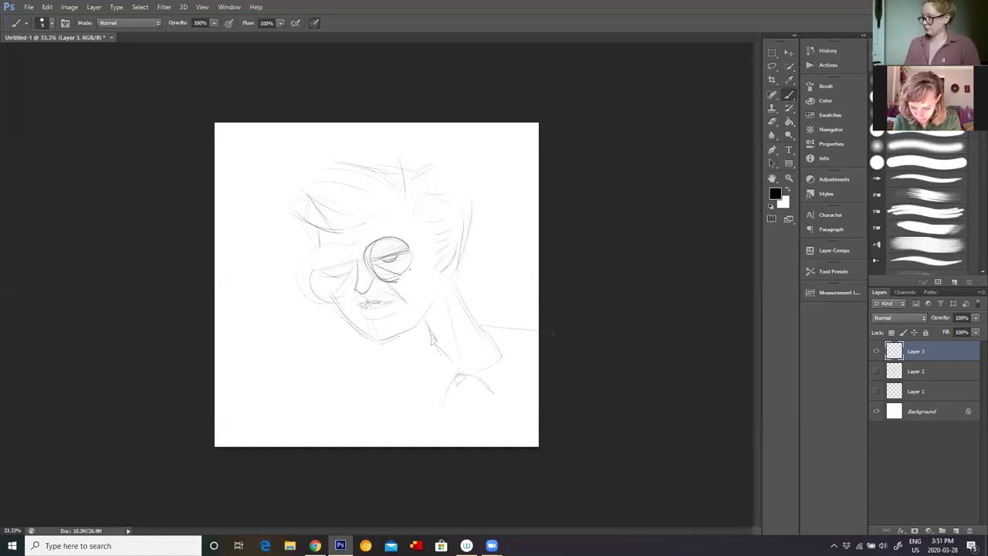
{"action": "mouse_move", "coordinate": [511, 330]}
{"action": "left_mouse_down"}
{"action": "mouse_move", "coordinate": [483, 389]}
{"action": "mouse_move", "coordinate": [437, 440]}
{"action": "left_mouse_up"}
{"action": "left_click_drag", "start_coordinate": [428, 327], "coordinate": [409, 407]}
{"action": "left_click_drag", "start_coordinate": [429, 366], "coordinate": [415, 393]}
{"action": "left_click_drag", "start_coordinate": [426, 327], "coordinate": [416, 357]}
{"action": "left_click_drag", "start_coordinate": [461, 231], "coordinate": [435, 270]}
Step: Redraw both round lenses with heavier rims, add a small tuft on top of the hair and refine the lips
{"action": "mouse_move", "coordinate": [410, 229]}
{"action": "left_mouse_down"}
{"action": "mouse_move", "coordinate": [392, 274]}
{"action": "mouse_move", "coordinate": [419, 216]}
{"action": "mouse_move", "coordinate": [380, 241]}
{"action": "mouse_move", "coordinate": [378, 281]}
{"action": "left_mouse_up"}
{"action": "key", "text": "e"}
{"action": "key", "text": "b"}
{"action": "left_click_drag", "start_coordinate": [421, 157], "coordinate": [419, 173]}
{"action": "left_click_drag", "start_coordinate": [354, 257], "coordinate": [340, 296]}
{"action": "left_click_drag", "start_coordinate": [380, 243], "coordinate": [367, 254]}
{"action": "left_click_drag", "start_coordinate": [412, 229], "coordinate": [369, 252]}
{"action": "mouse_move", "coordinate": [352, 298]}
{"action": "left_mouse_down"}
{"action": "mouse_move", "coordinate": [369, 301]}
{"action": "mouse_move", "coordinate": [355, 306]}
{"action": "left_mouse_up"}
{"action": "left_click_drag", "start_coordinate": [403, 300], "coordinate": [372, 303]}
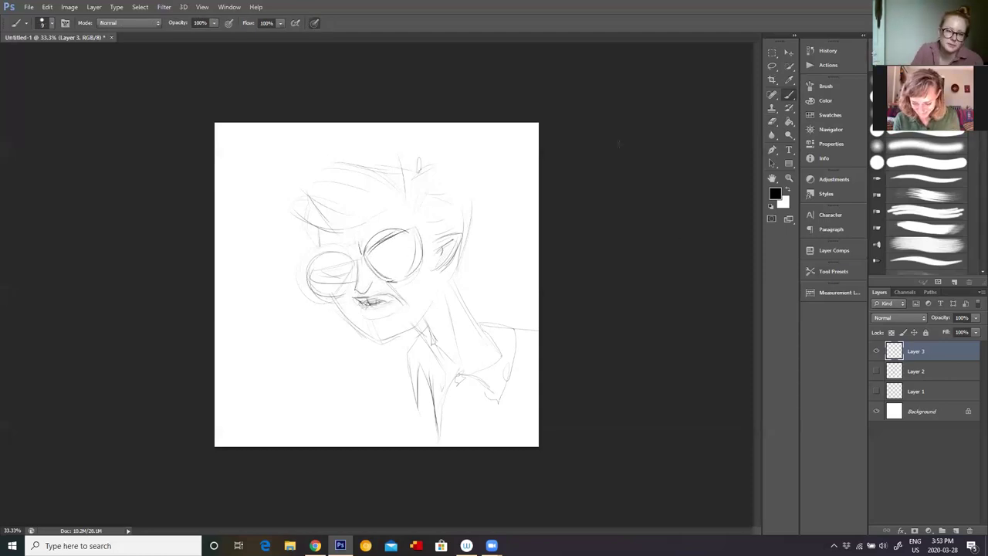
Step: Add a new layer above Layer 3, fade Layer 3 to a faint guide and make Layer 4 active
{"action": "key", "text": "e"}
{"action": "left_click", "coordinate": [955, 530]}
{"action": "left_click", "coordinate": [926, 372]}
{"action": "left_click_drag", "start_coordinate": [975, 318], "coordinate": [884, 320]}
{"action": "left_click", "coordinate": [927, 351]}
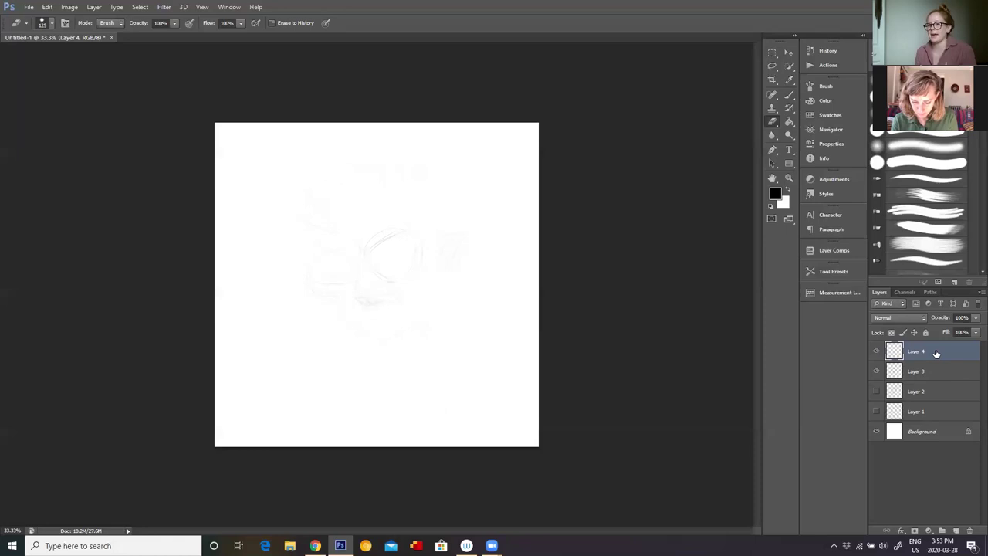
Step: On Layer 4, draw the face outline from the far cheek around the chin to the ear and start the near lens
{"action": "key", "text": "b"}
{"action": "left_click_drag", "start_coordinate": [324, 258], "coordinate": [330, 283]}
{"action": "left_click_drag", "start_coordinate": [421, 227], "coordinate": [370, 247]}
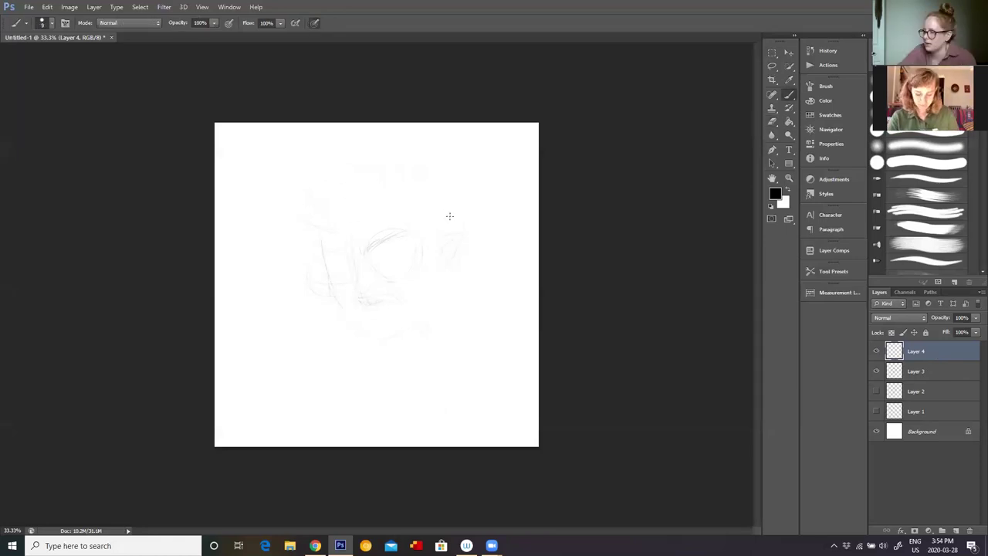
{"action": "left_click_drag", "start_coordinate": [316, 226], "coordinate": [386, 343]}
{"action": "mouse_move", "coordinate": [390, 338]}
{"action": "left_mouse_down"}
{"action": "mouse_move", "coordinate": [437, 284]}
{"action": "mouse_move", "coordinate": [437, 261]}
{"action": "left_mouse_up"}
{"action": "mouse_move", "coordinate": [437, 256]}
{"action": "left_mouse_down"}
{"action": "mouse_move", "coordinate": [456, 227]}
{"action": "mouse_move", "coordinate": [441, 260]}
{"action": "left_mouse_up"}
{"action": "mouse_move", "coordinate": [394, 224]}
{"action": "left_mouse_down"}
{"action": "mouse_move", "coordinate": [418, 242]}
{"action": "mouse_move", "coordinate": [330, 264]}
{"action": "mouse_move", "coordinate": [409, 245]}
{"action": "left_mouse_up"}
Step: Draw the far lens and the nose between the glasses, cleaning up stray lines with the eraser
{"action": "key", "text": "e"}
{"action": "key", "text": "b"}
{"action": "mouse_move", "coordinate": [316, 267]}
{"action": "left_mouse_down"}
{"action": "mouse_move", "coordinate": [423, 247]}
{"action": "mouse_move", "coordinate": [316, 281]}
{"action": "left_mouse_up"}
{"action": "mouse_move", "coordinate": [344, 246]}
{"action": "left_mouse_down"}
{"action": "mouse_move", "coordinate": [337, 290]}
{"action": "mouse_move", "coordinate": [322, 244]}
{"action": "mouse_move", "coordinate": [339, 283]}
{"action": "mouse_move", "coordinate": [349, 256]}
{"action": "mouse_move", "coordinate": [371, 304]}
{"action": "mouse_move", "coordinate": [390, 248]}
{"action": "mouse_move", "coordinate": [391, 308]}
{"action": "left_mouse_up"}
{"action": "key", "text": "e"}
{"action": "key", "text": "b"}
{"action": "mouse_move", "coordinate": [359, 239]}
{"action": "left_mouse_down"}
{"action": "mouse_move", "coordinate": [420, 233]}
{"action": "mouse_move", "coordinate": [349, 298]}
{"action": "mouse_move", "coordinate": [407, 244]}
{"action": "mouse_move", "coordinate": [304, 271]}
{"action": "mouse_move", "coordinate": [348, 278]}
{"action": "left_mouse_up"}
{"action": "mouse_move", "coordinate": [314, 257]}
{"action": "left_mouse_down"}
{"action": "mouse_move", "coordinate": [349, 248]}
{"action": "mouse_move", "coordinate": [332, 301]}
{"action": "left_mouse_up"}
Step: Draw the open mouth with full lips and the far side of the forehead, erasing strokes around the nose and mouth as needed
{"action": "mouse_move", "coordinate": [357, 301]}
{"action": "left_mouse_down"}
{"action": "mouse_move", "coordinate": [397, 284]}
{"action": "mouse_move", "coordinate": [359, 300]}
{"action": "left_mouse_up"}
{"action": "key", "text": "e"}
{"action": "key", "text": "b"}
{"action": "left_click_drag", "start_coordinate": [312, 230], "coordinate": [313, 262]}
{"action": "key", "text": "e"}
{"action": "mouse_move", "coordinate": [365, 296]}
{"action": "left_mouse_down"}
{"action": "mouse_move", "coordinate": [396, 321]}
{"action": "mouse_move", "coordinate": [358, 294]}
{"action": "mouse_move", "coordinate": [399, 275]}
{"action": "left_mouse_up"}
{"action": "key", "text": "b"}
{"action": "key", "text": "e"}
{"action": "key", "text": "b"}
{"action": "mouse_move", "coordinate": [372, 296]}
{"action": "left_mouse_down"}
{"action": "mouse_move", "coordinate": [397, 298]}
{"action": "mouse_move", "coordinate": [373, 322]}
{"action": "mouse_move", "coordinate": [393, 328]}
{"action": "mouse_move", "coordinate": [395, 300]}
{"action": "left_mouse_up"}
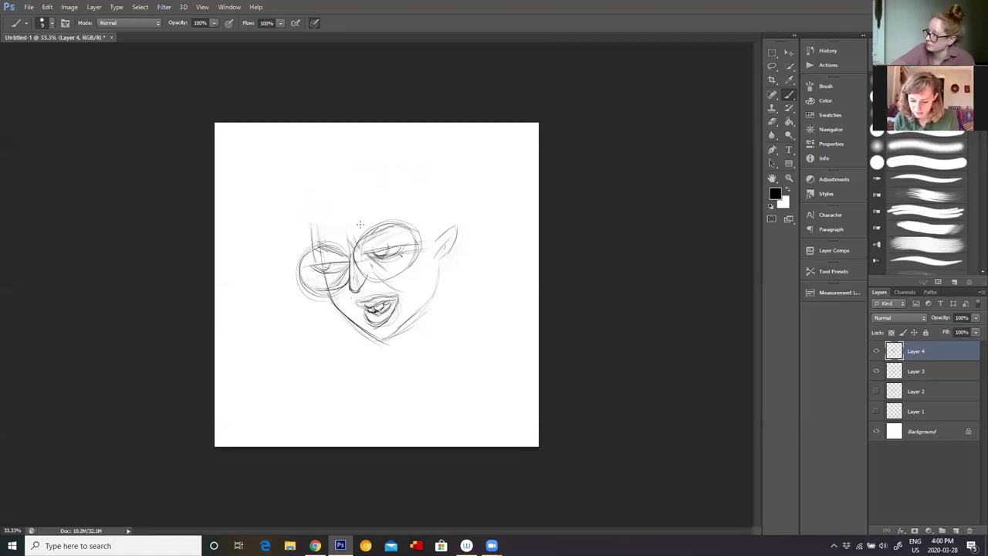
Step: Draw the fringe, upright hair tufts and temple line above the glasses, and add the neck lines below the ear
{"action": "left_click_drag", "start_coordinate": [301, 193], "coordinate": [349, 210]}
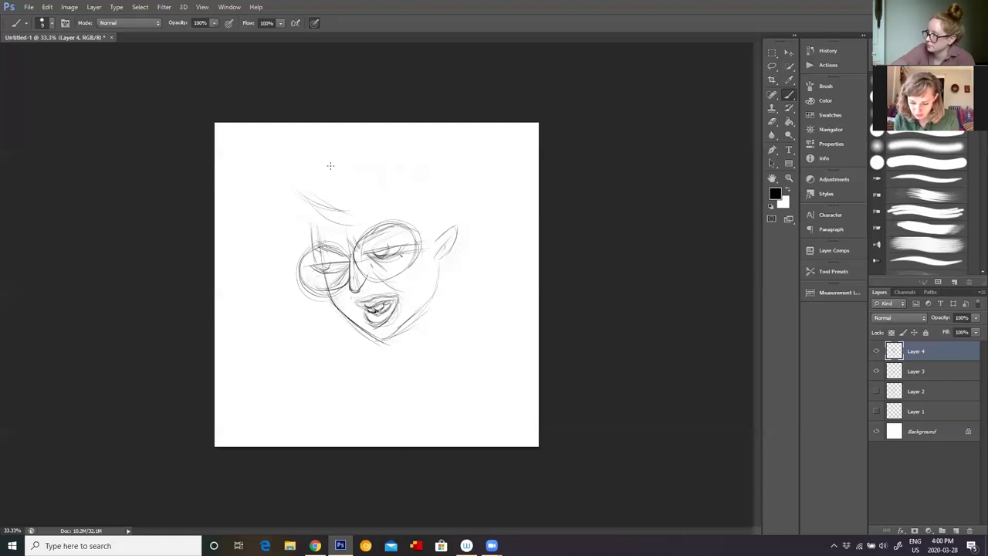
{"action": "left_click_drag", "start_coordinate": [349, 157], "coordinate": [360, 199]}
{"action": "left_click_drag", "start_coordinate": [366, 172], "coordinate": [370, 193]}
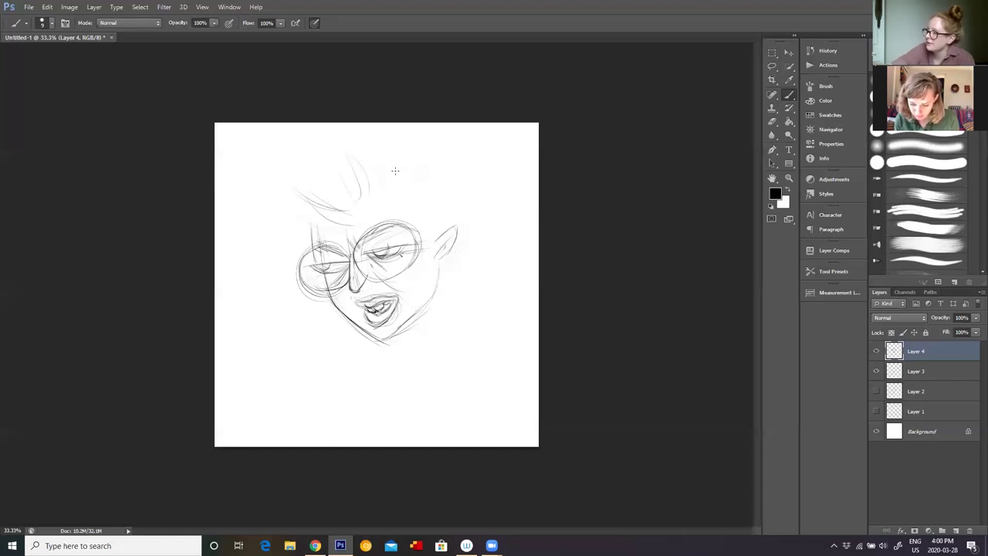
{"action": "left_click_drag", "start_coordinate": [316, 210], "coordinate": [316, 230]}
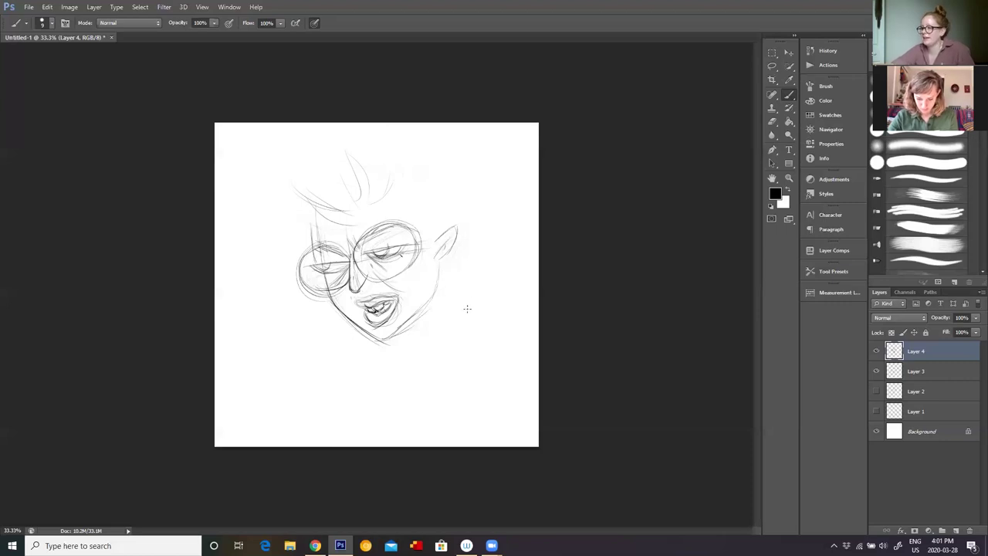
{"action": "left_click_drag", "start_coordinate": [483, 321], "coordinate": [445, 269]}
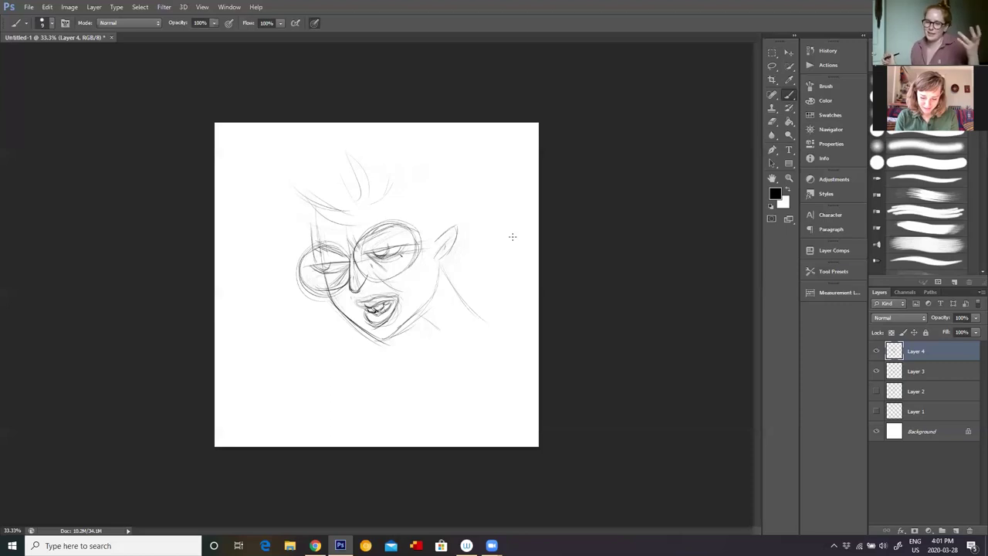
Step: Refine the half-closed eyes inside both lenses and add a pointed hair lock at the far end of the fringe
{"action": "left_click_drag", "start_coordinate": [319, 257], "coordinate": [313, 265]}
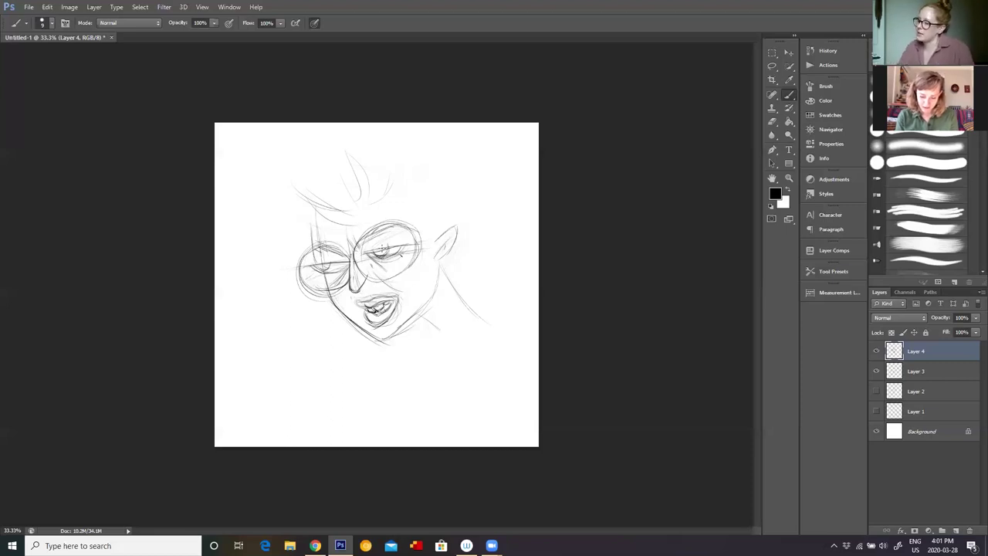
{"action": "left_click_drag", "start_coordinate": [374, 257], "coordinate": [382, 260]}
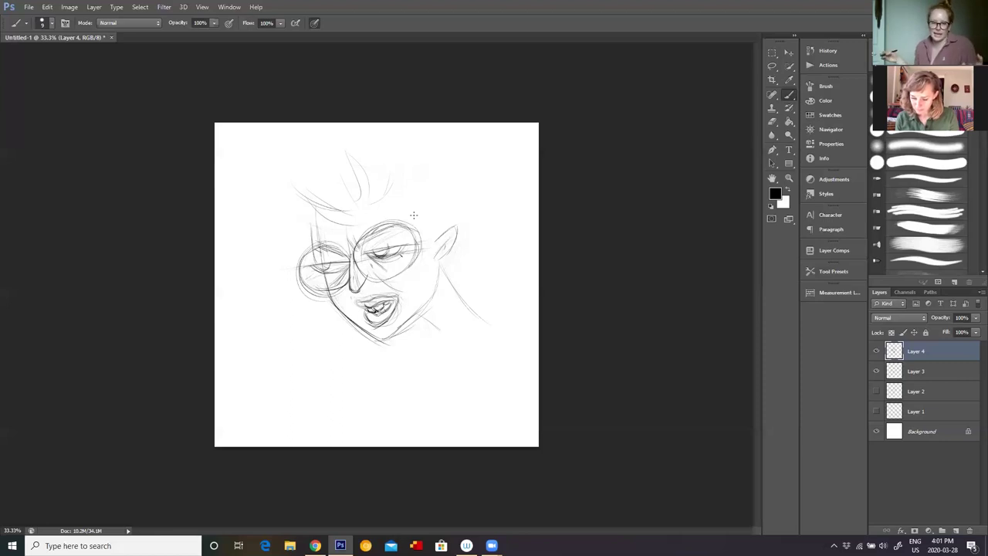
{"action": "left_click_drag", "start_coordinate": [369, 260], "coordinate": [391, 258]}
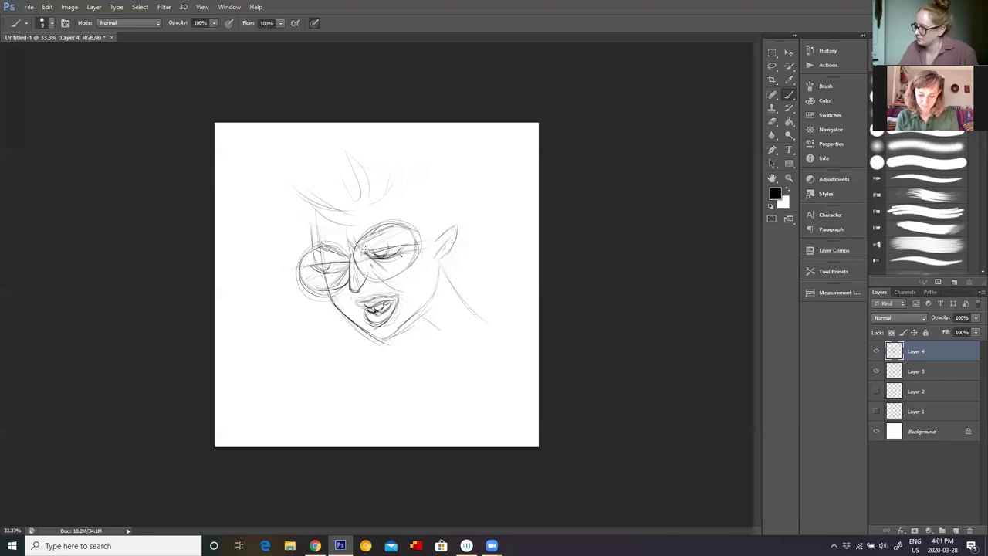
{"action": "left_click_drag", "start_coordinate": [286, 187], "coordinate": [314, 224]}
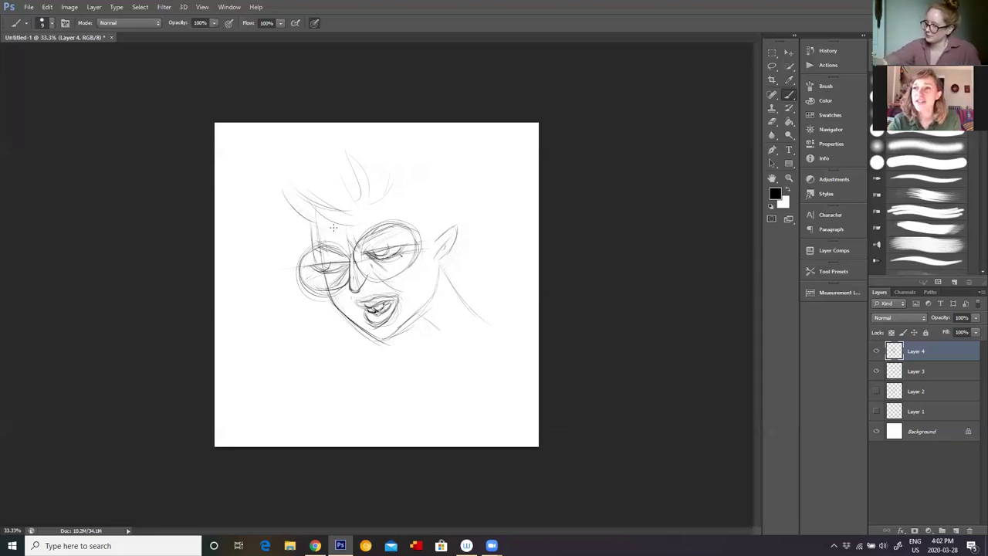
Step: Draw swept-up hair strokes above the forehead and towards the crown, and darken the round outline of the near lens
{"action": "left_click_drag", "start_coordinate": [290, 184], "coordinate": [346, 196]}
{"action": "mouse_move", "coordinate": [298, 164]}
{"action": "left_mouse_down"}
{"action": "mouse_move", "coordinate": [365, 181]}
{"action": "mouse_move", "coordinate": [321, 154]}
{"action": "mouse_move", "coordinate": [378, 200]}
{"action": "mouse_move", "coordinate": [433, 139]}
{"action": "mouse_move", "coordinate": [423, 194]}
{"action": "mouse_move", "coordinate": [408, 189]}
{"action": "mouse_move", "coordinate": [440, 203]}
{"action": "left_mouse_up"}
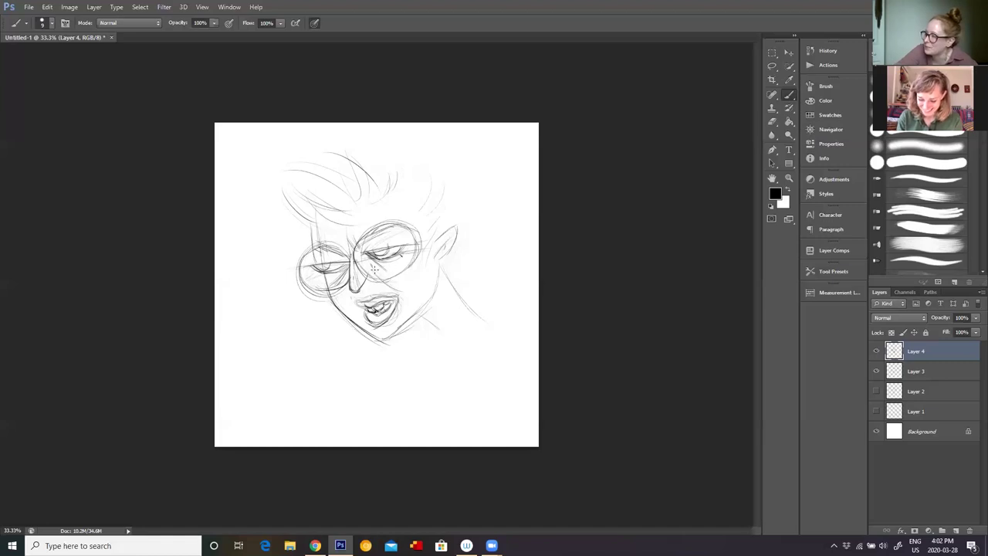
{"action": "mouse_move", "coordinate": [399, 258]}
{"action": "left_mouse_down"}
{"action": "mouse_move", "coordinate": [410, 278]}
{"action": "mouse_move", "coordinate": [363, 248]}
{"action": "mouse_move", "coordinate": [414, 231]}
{"action": "mouse_move", "coordinate": [418, 242]}
{"action": "left_mouse_up"}
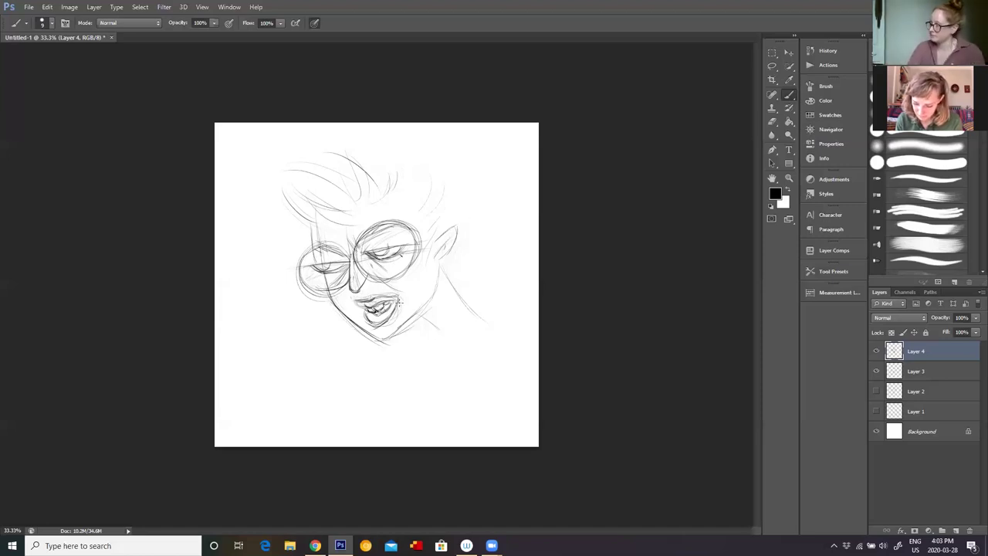
{"action": "left_click_drag", "start_coordinate": [310, 281], "coordinate": [317, 272]}
{"action": "key", "text": "ctrl+z"}
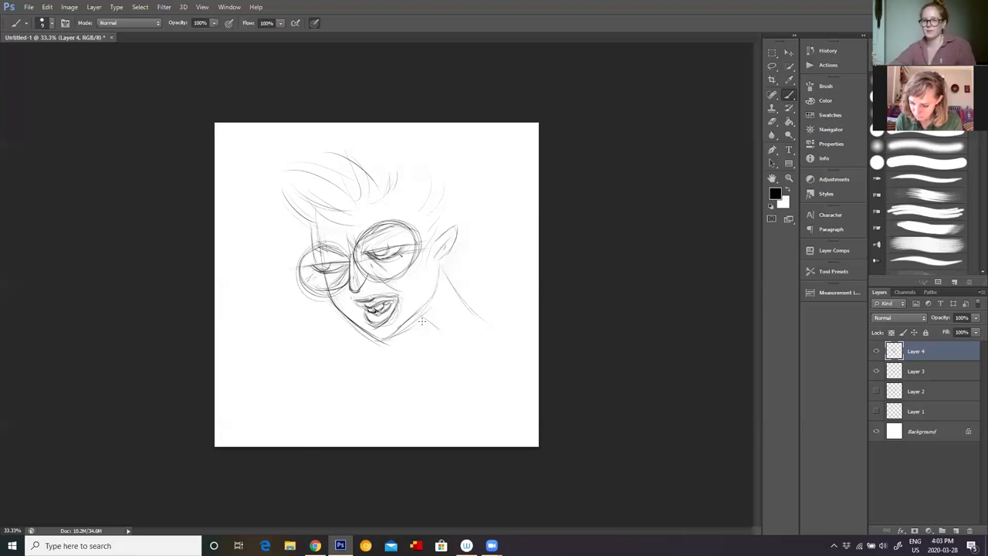
Step: Extend the neck lines downward below the jaw and sketch the first shoulder and collar lines
{"action": "left_click_drag", "start_coordinate": [433, 332], "coordinate": [466, 355]}
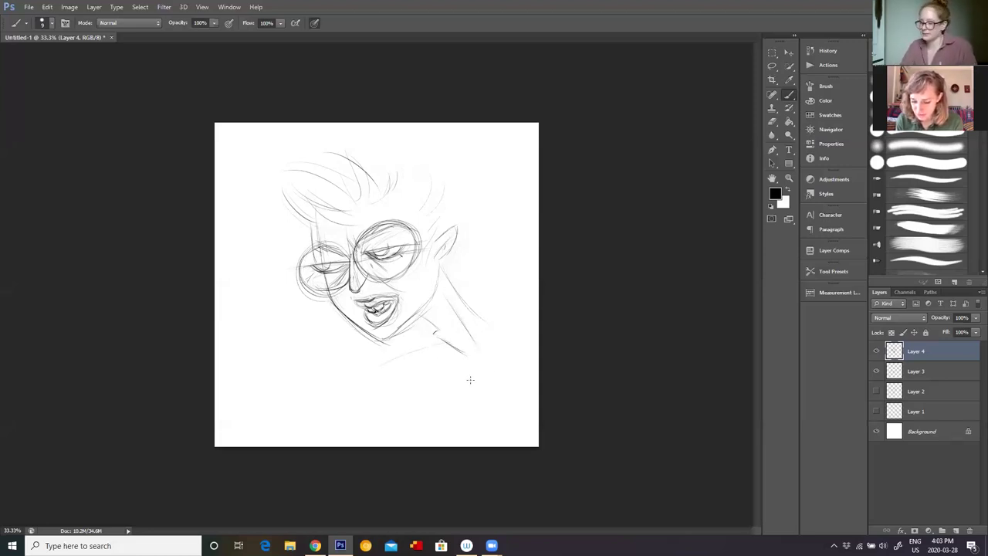
{"action": "mouse_move", "coordinate": [437, 348]}
{"action": "left_mouse_down"}
{"action": "mouse_move", "coordinate": [440, 369]}
{"action": "mouse_move", "coordinate": [455, 359]}
{"action": "left_mouse_up"}
{"action": "key", "text": "ctrl+z"}
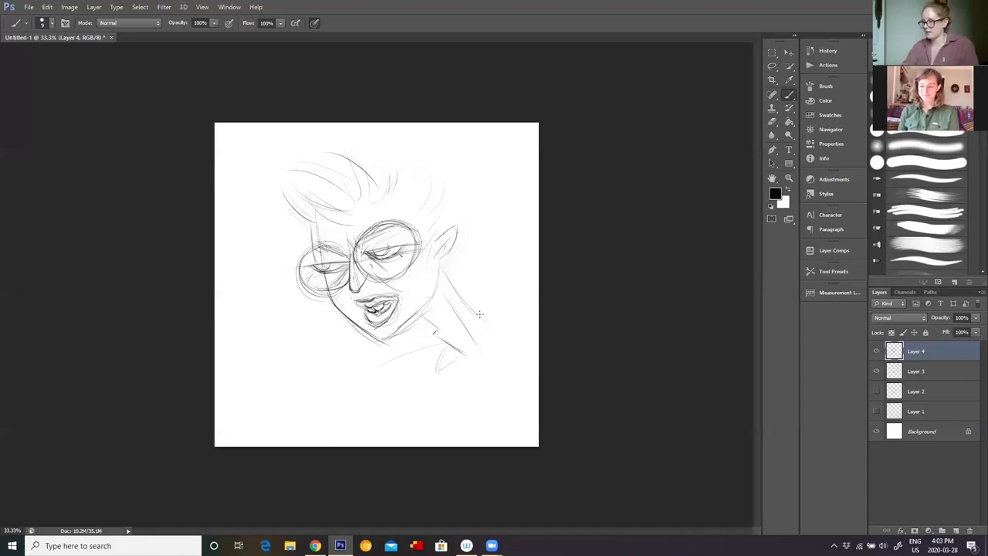
Step: Outline the back of the head from the crown tufts to the ear and extend the swept quiff beyond the forehead
{"action": "left_click_drag", "start_coordinate": [436, 166], "coordinate": [457, 224]}
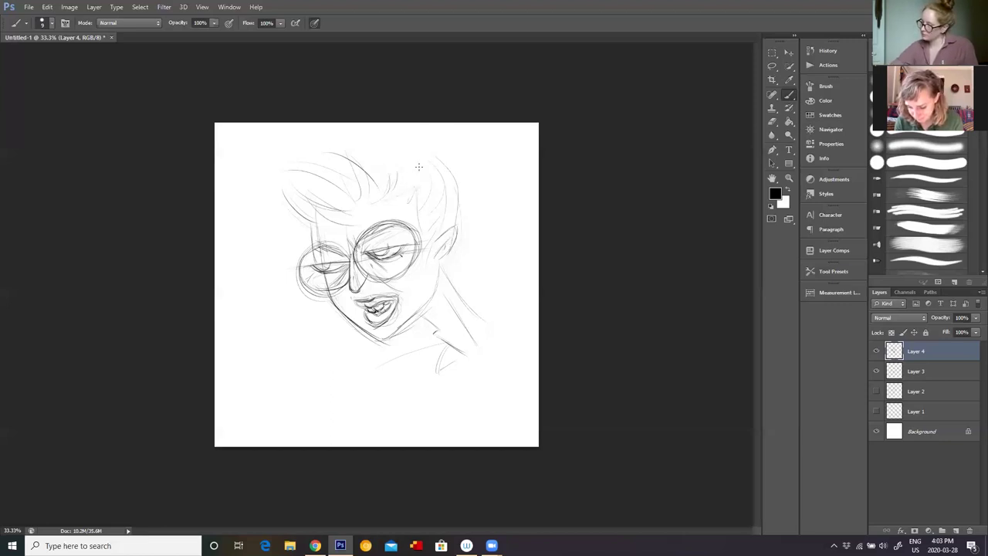
{"action": "mouse_move", "coordinate": [444, 162]}
{"action": "left_mouse_down"}
{"action": "mouse_move", "coordinate": [420, 158]}
{"action": "mouse_move", "coordinate": [457, 217]}
{"action": "mouse_move", "coordinate": [442, 182]}
{"action": "mouse_move", "coordinate": [453, 223]}
{"action": "left_mouse_up"}
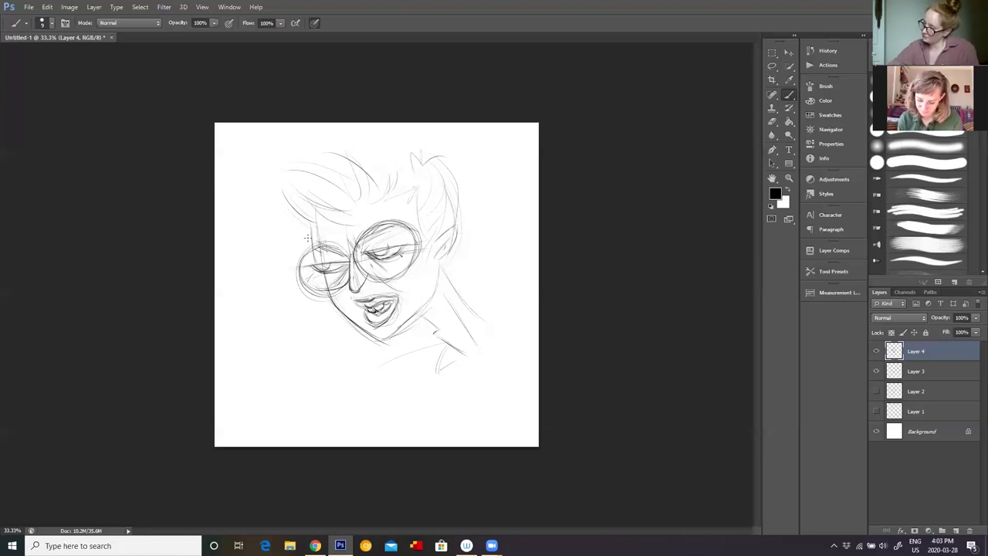
{"action": "mouse_move", "coordinate": [355, 190]}
{"action": "left_mouse_down"}
{"action": "mouse_move", "coordinate": [280, 179]}
{"action": "mouse_move", "coordinate": [383, 149]}
{"action": "left_mouse_up"}
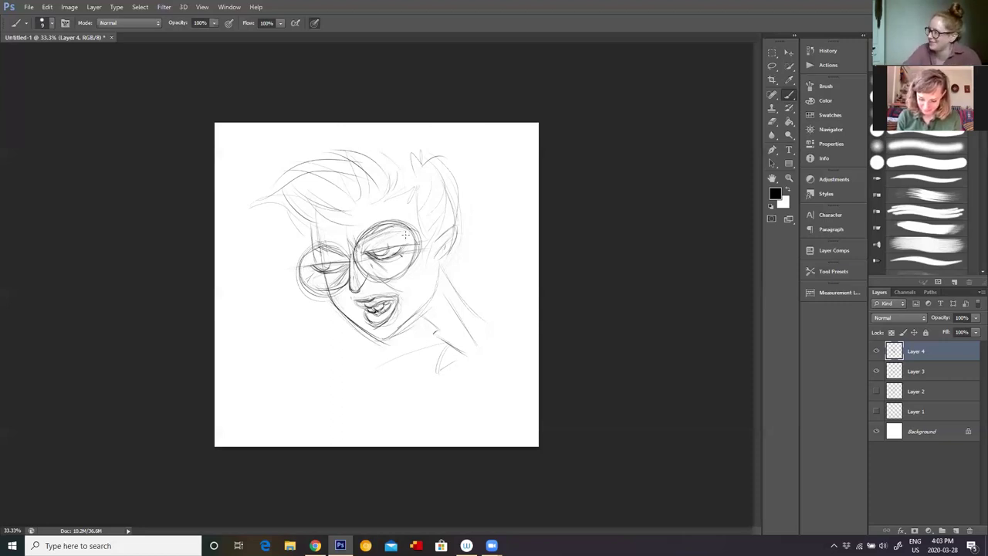
Step: Sketch the eyebrow and darken the eye inside the near lens, and strengthen the upper lip line
{"action": "left_click_drag", "start_coordinate": [393, 232], "coordinate": [403, 224]}
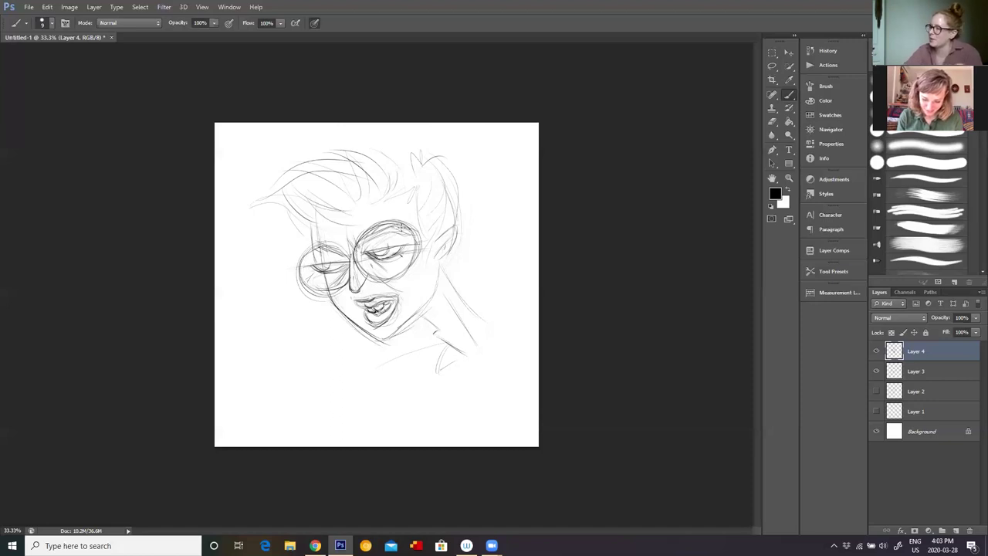
{"action": "left_click_drag", "start_coordinate": [388, 235], "coordinate": [355, 248]}
{"action": "key", "text": "ctrl+z"}
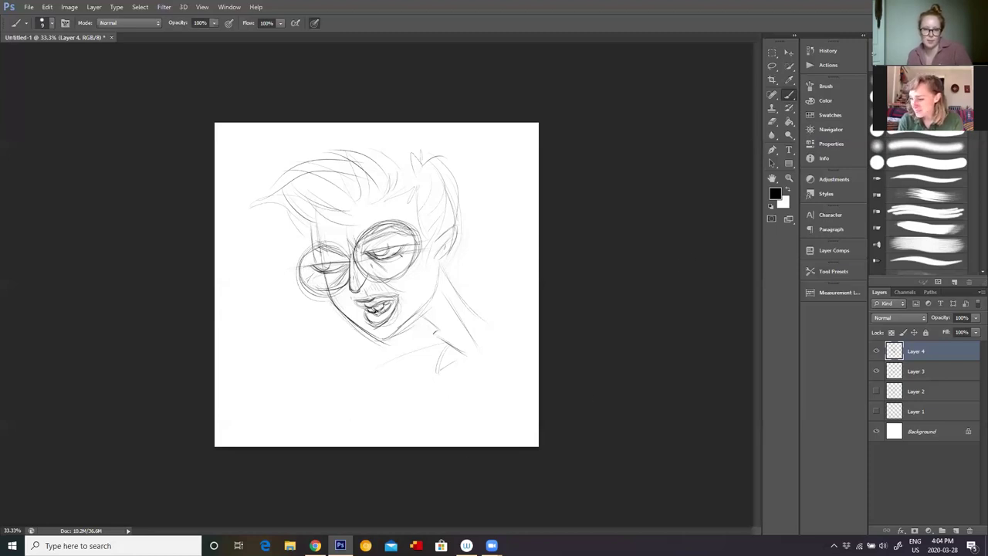
{"action": "left_click", "coordinate": [315, 546]}
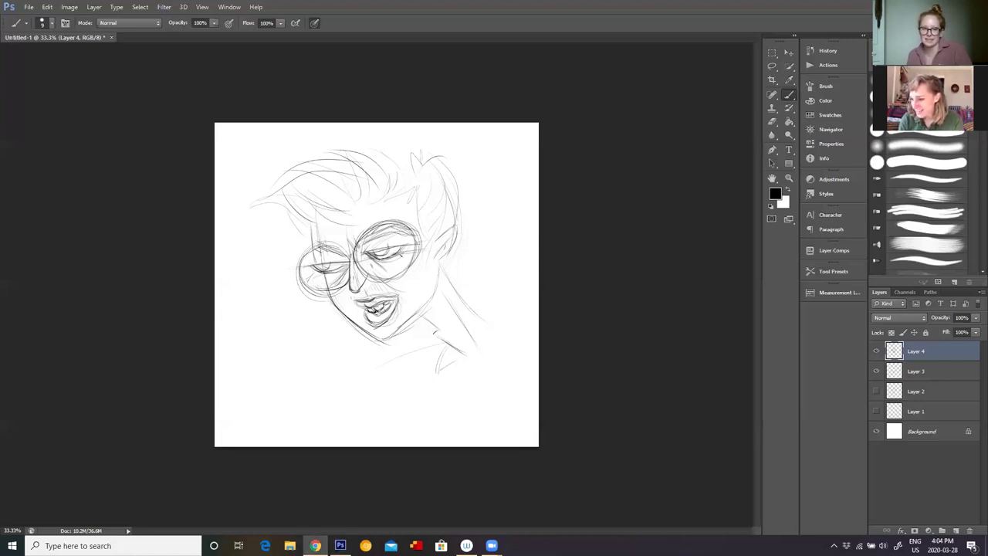
{"action": "left_click", "coordinate": [385, 290]}
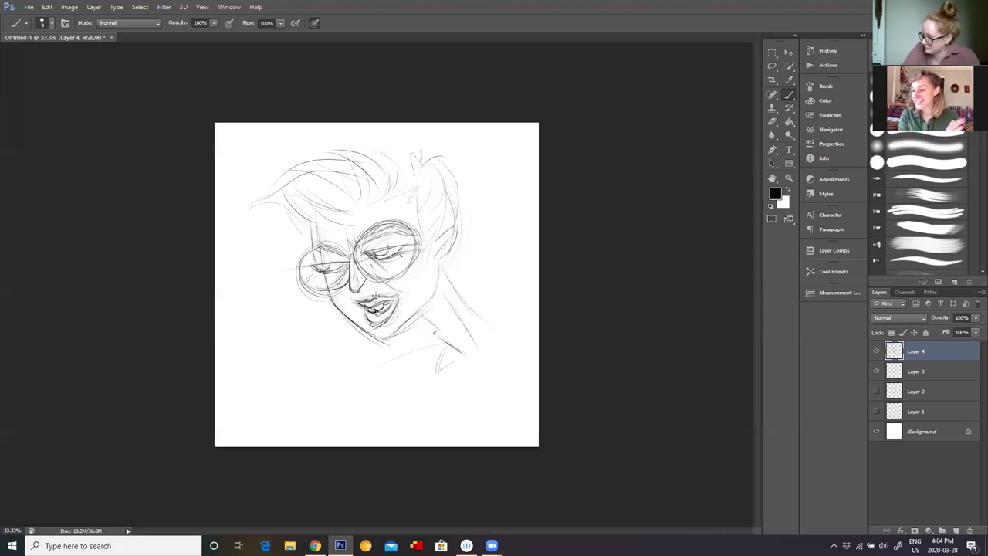
{"action": "left_click_drag", "start_coordinate": [384, 299], "coordinate": [372, 303]}
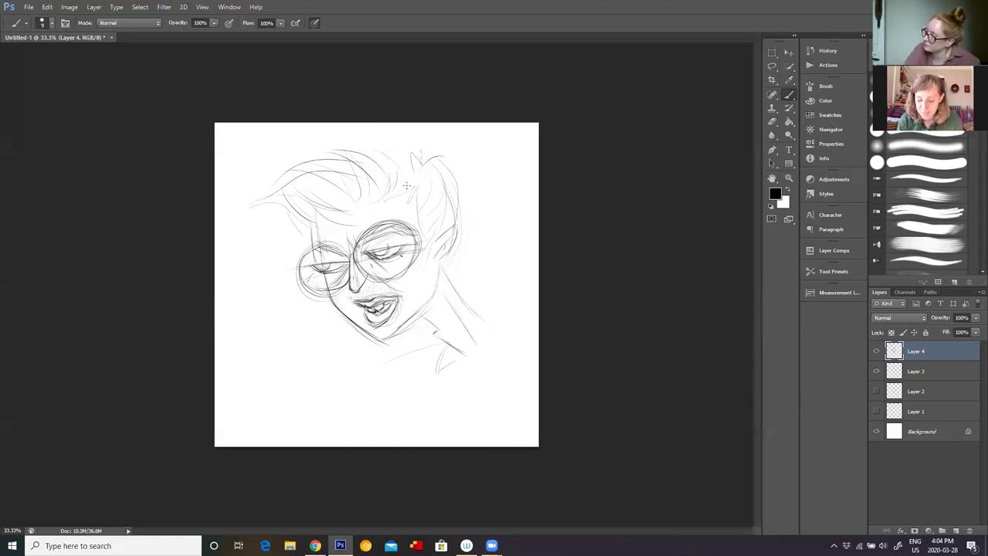
{"action": "left_click_drag", "start_coordinate": [408, 246], "coordinate": [395, 250]}
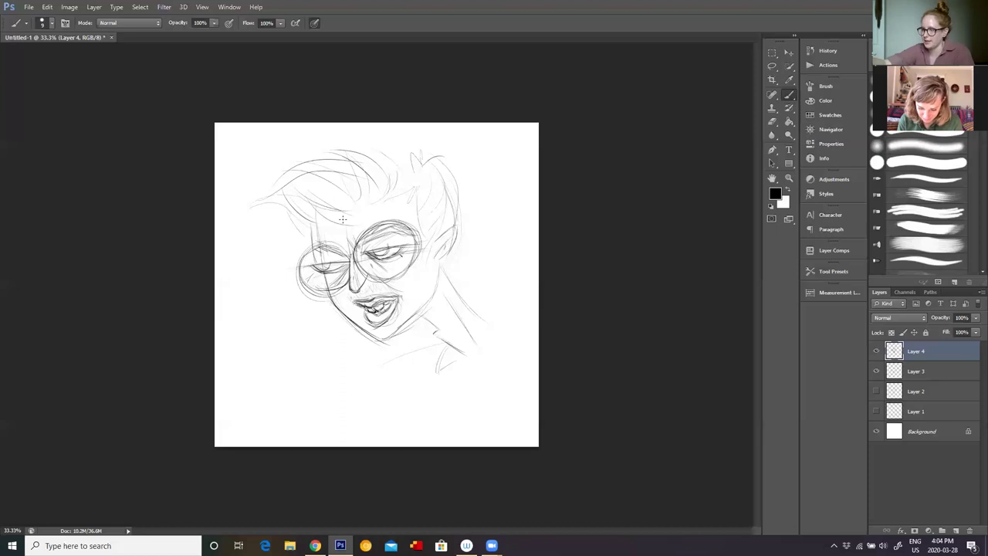
Step: Reinforce the underside of the fringe and add hair strokes along the hairline above the near lens
{"action": "left_click_drag", "start_coordinate": [345, 216], "coordinate": [304, 191]}
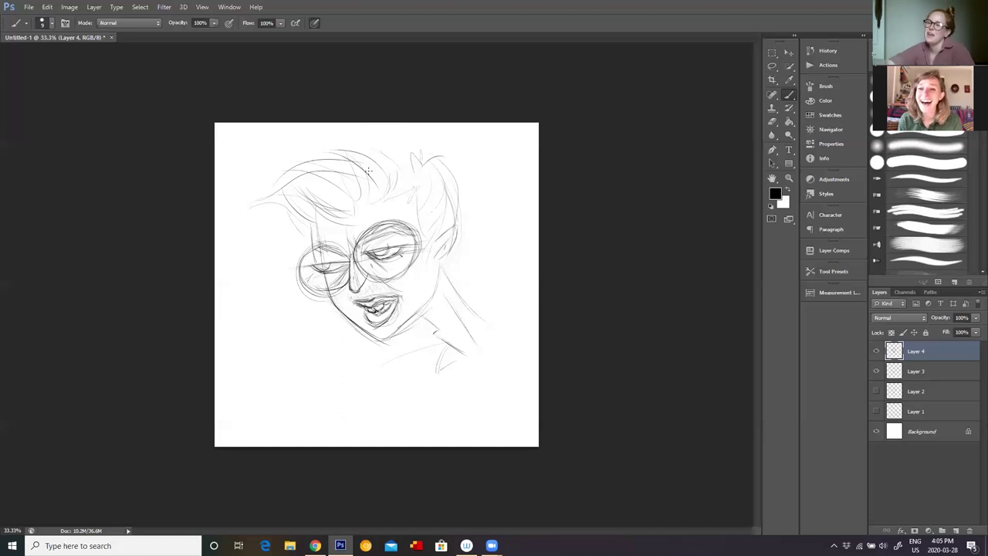
{"action": "left_click_drag", "start_coordinate": [369, 202], "coordinate": [372, 179]}
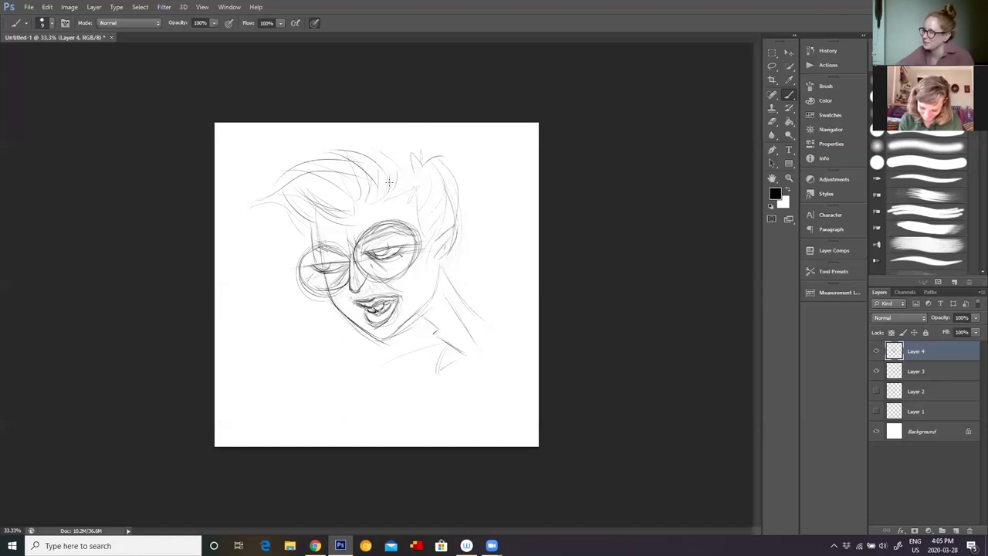
{"action": "key", "text": "e"}
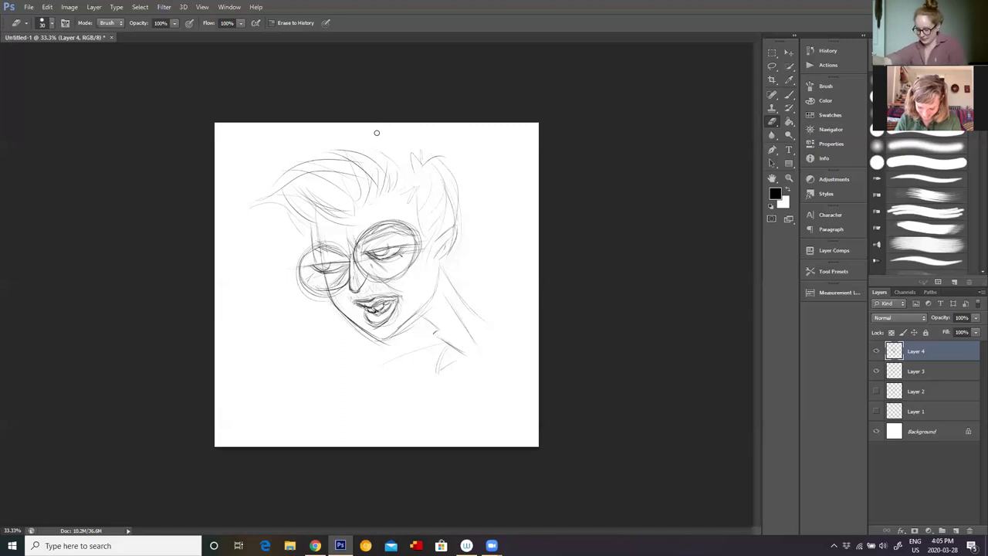
{"action": "key", "text": "b"}
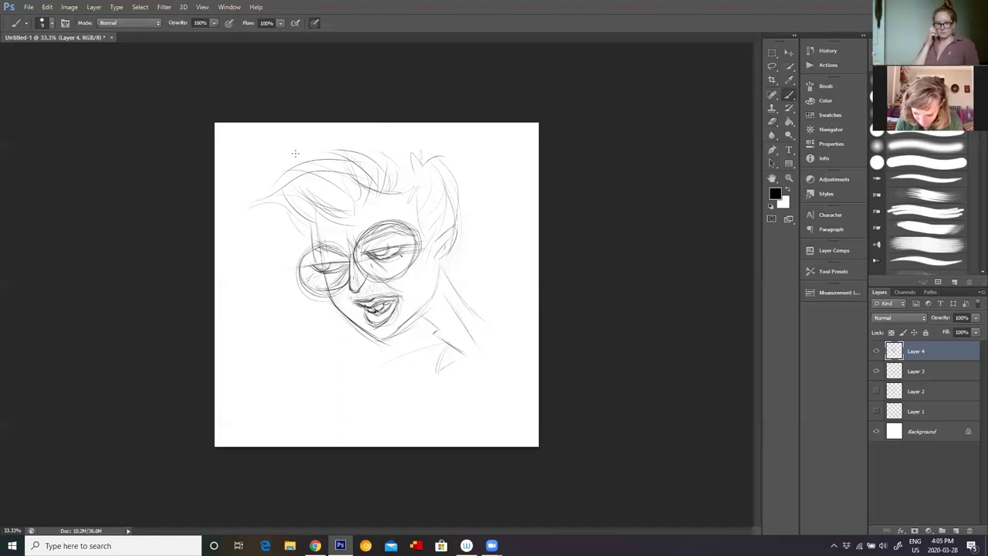
Step: Redraw the ear with a rounder shape, erasing its old outline, and darken the back neck line and the lips
{"action": "mouse_move", "coordinate": [436, 240]}
{"action": "left_mouse_down"}
{"action": "mouse_move", "coordinate": [460, 229]}
{"action": "mouse_move", "coordinate": [462, 244]}
{"action": "mouse_move", "coordinate": [441, 260]}
{"action": "left_mouse_up"}
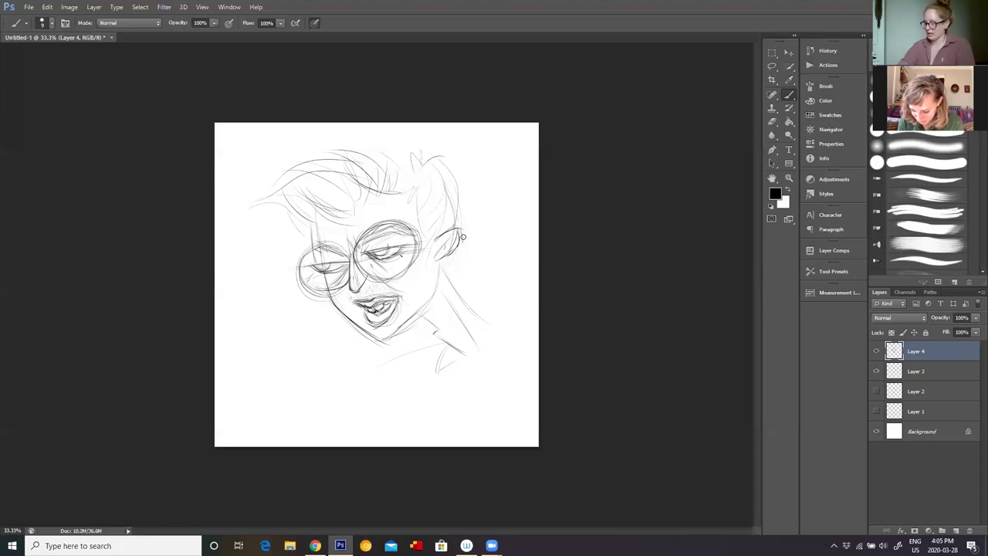
{"action": "key", "text": "e"}
{"action": "mouse_move", "coordinate": [450, 244]}
{"action": "left_mouse_down"}
{"action": "mouse_move", "coordinate": [437, 253]}
{"action": "mouse_move", "coordinate": [462, 242]}
{"action": "left_mouse_up"}
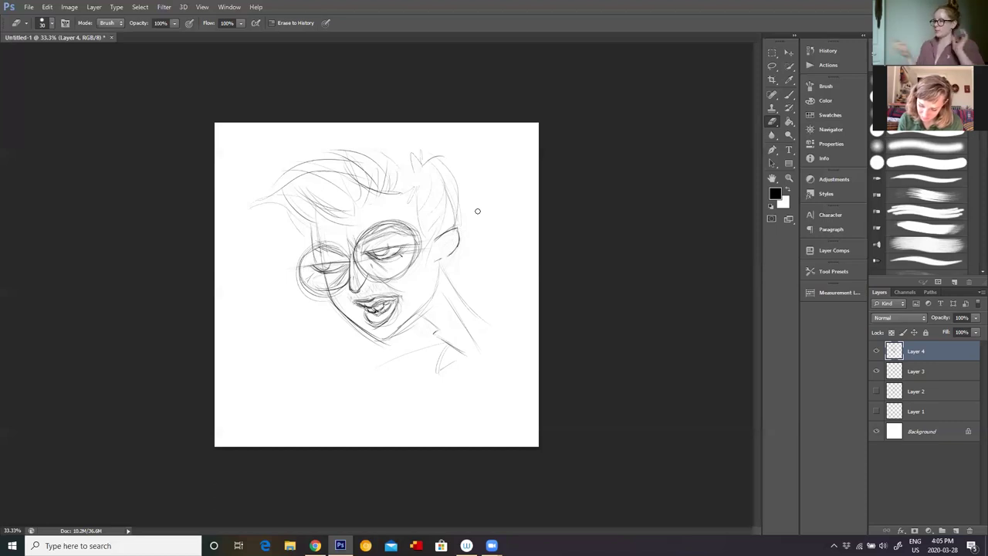
{"action": "key", "text": "b"}
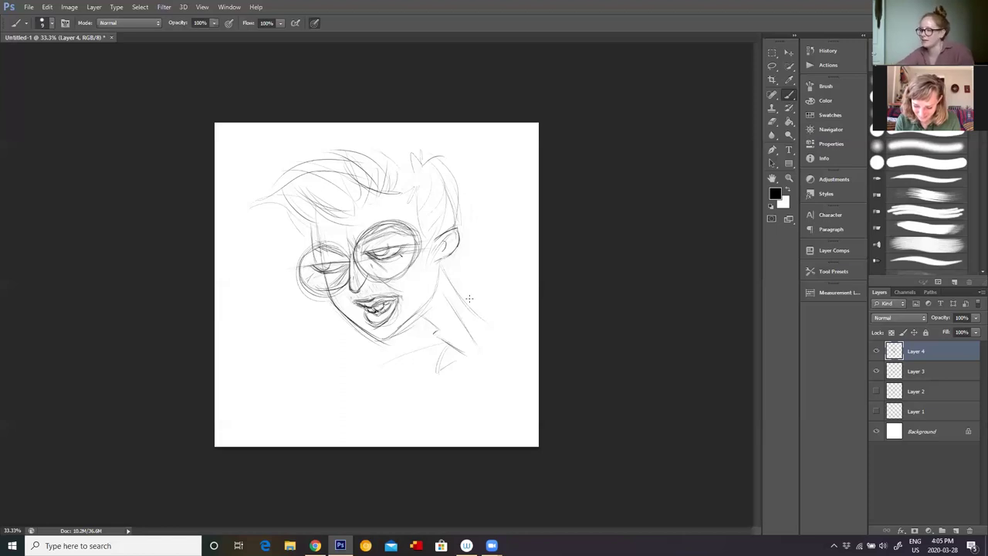
{"action": "left_click_drag", "start_coordinate": [447, 271], "coordinate": [488, 322]}
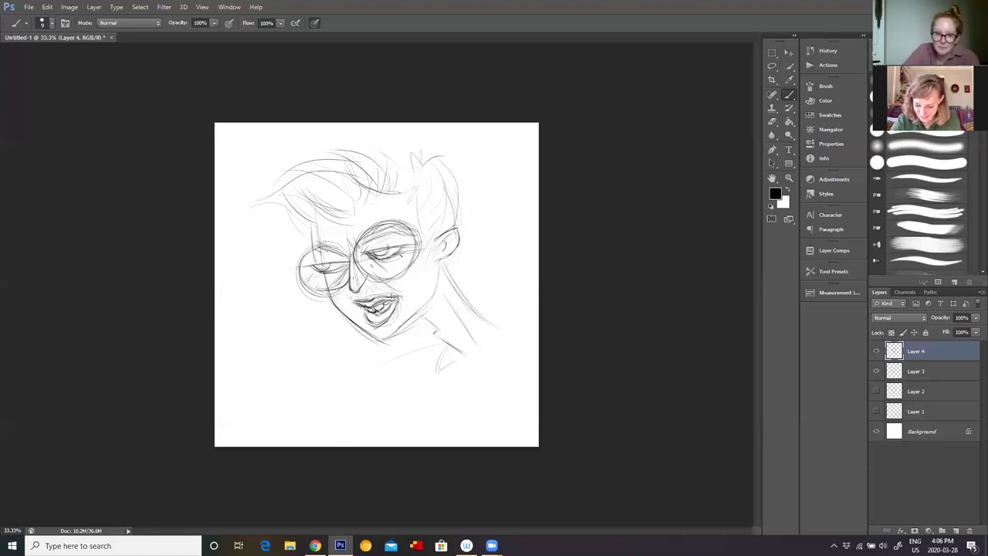
{"action": "left_click_drag", "start_coordinate": [390, 303], "coordinate": [392, 310]}
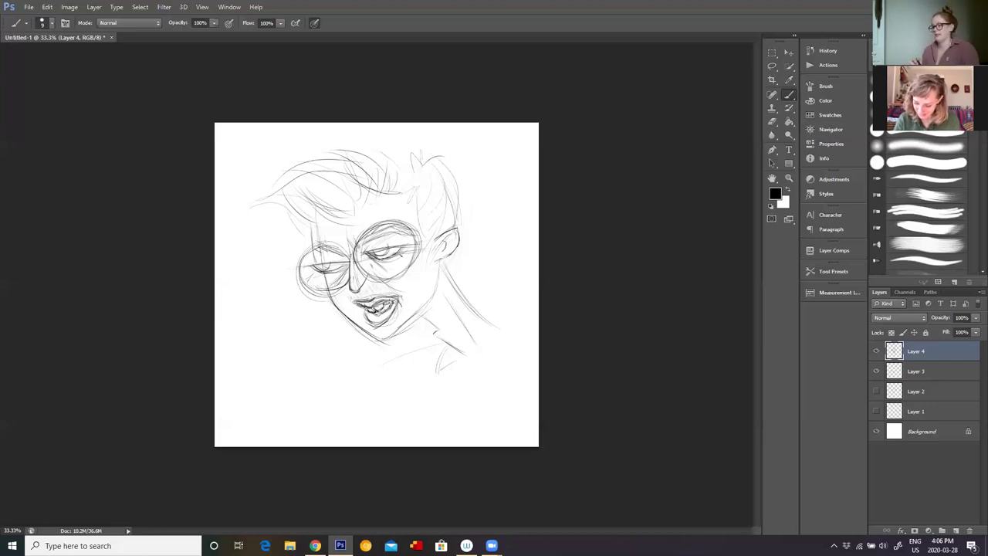
Step: Scale the far eye to 86.73% width and 82.69% height and nudge it upward and towards the nose inside its lens
{"action": "key", "text": "ctrl+t"}
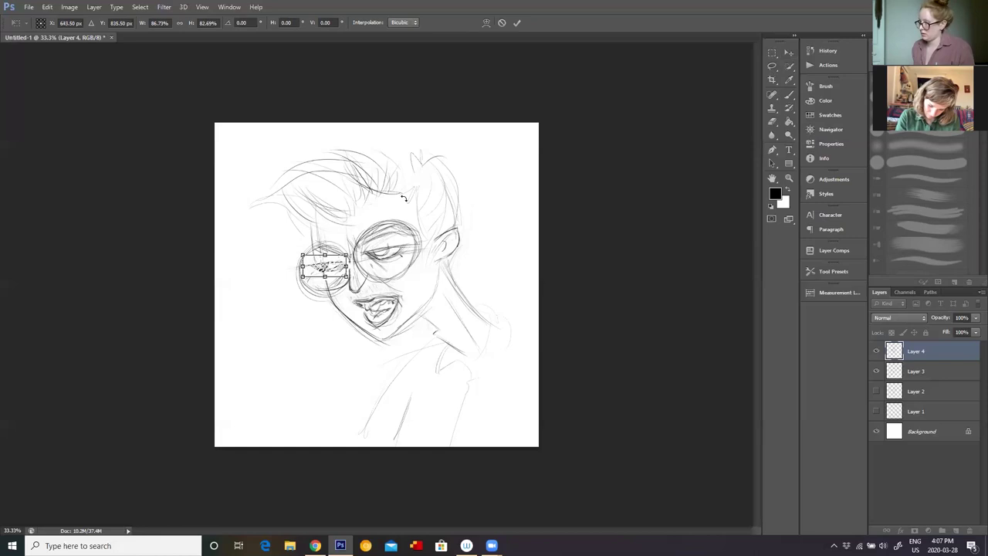
{"action": "key", "text": "Up"}
{"action": "key", "text": "Up"}
{"action": "key", "text": "Up"}
{"action": "key", "text": "Up"}
{"action": "key", "text": "Up"}
{"action": "key", "text": "Left"}
{"action": "key", "text": "Left"}
{"action": "key", "text": "Left"}
{"action": "key", "text": "Right"}
{"action": "key", "text": "Right"}
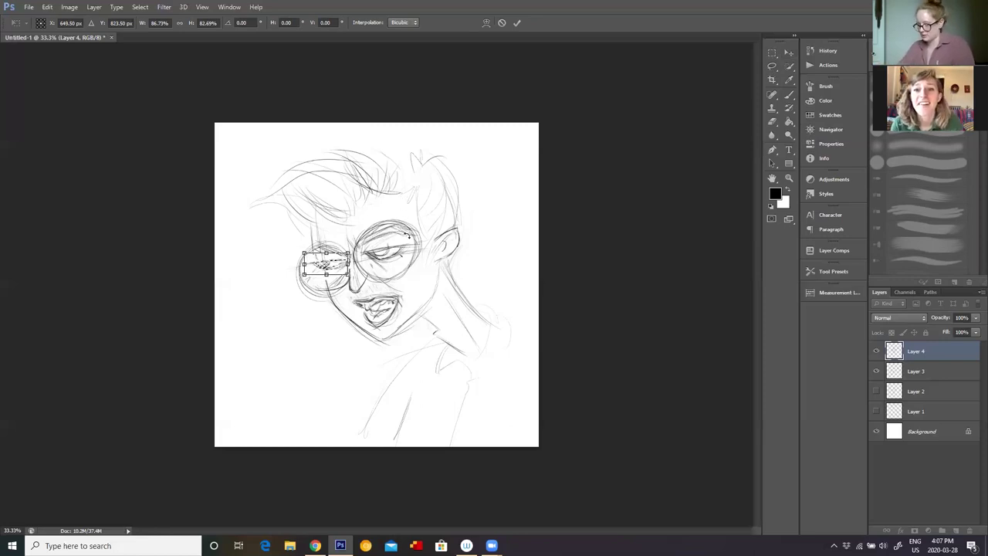
{"action": "left_click", "coordinate": [516, 23]}
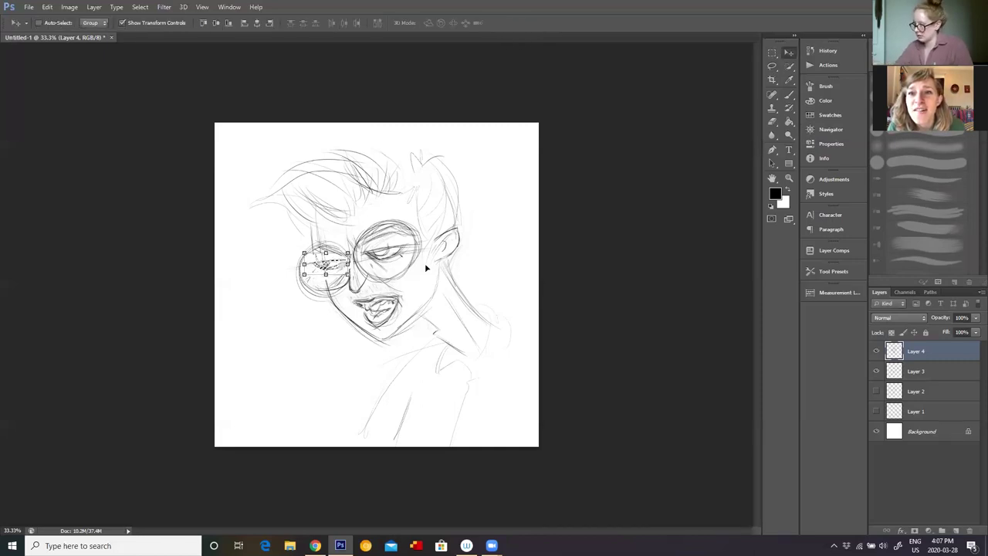
Step: Select the mouth with the Lasso tool and stretch it to 126.72% of its width
{"action": "key", "text": "l"}
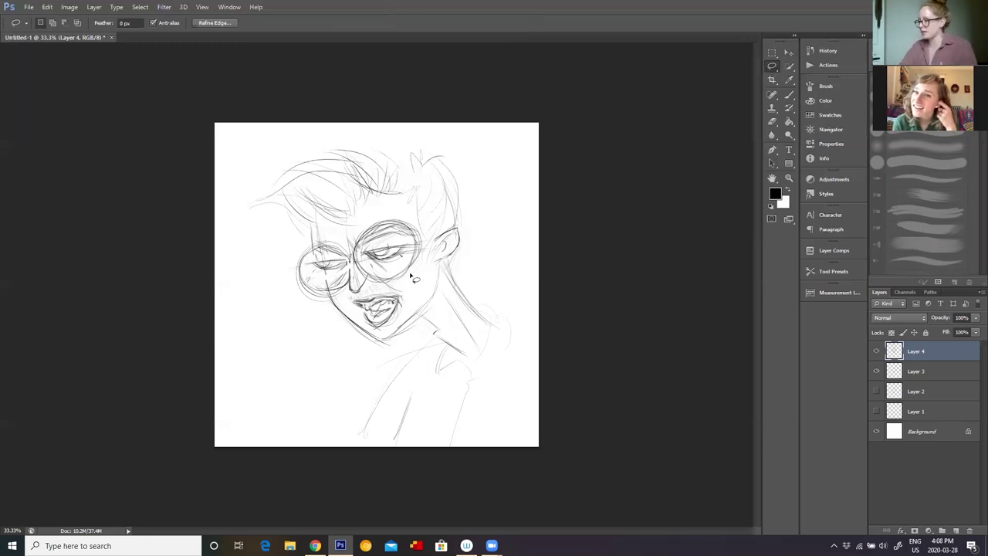
{"action": "mouse_move", "coordinate": [406, 325]}
{"action": "left_mouse_down"}
{"action": "mouse_move", "coordinate": [396, 294]}
{"action": "mouse_move", "coordinate": [407, 292]}
{"action": "left_mouse_up"}
{"action": "left_click", "coordinate": [789, 54]}
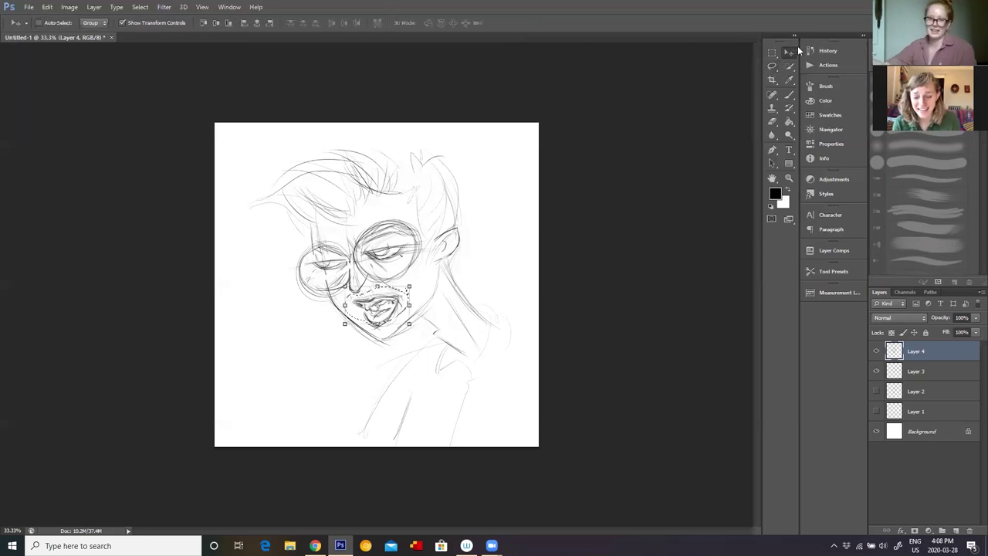
{"action": "mouse_move", "coordinate": [411, 304]}
{"action": "left_mouse_down"}
{"action": "mouse_move", "coordinate": [430, 303]}
{"action": "mouse_move", "coordinate": [382, 313]}
{"action": "left_mouse_up"}
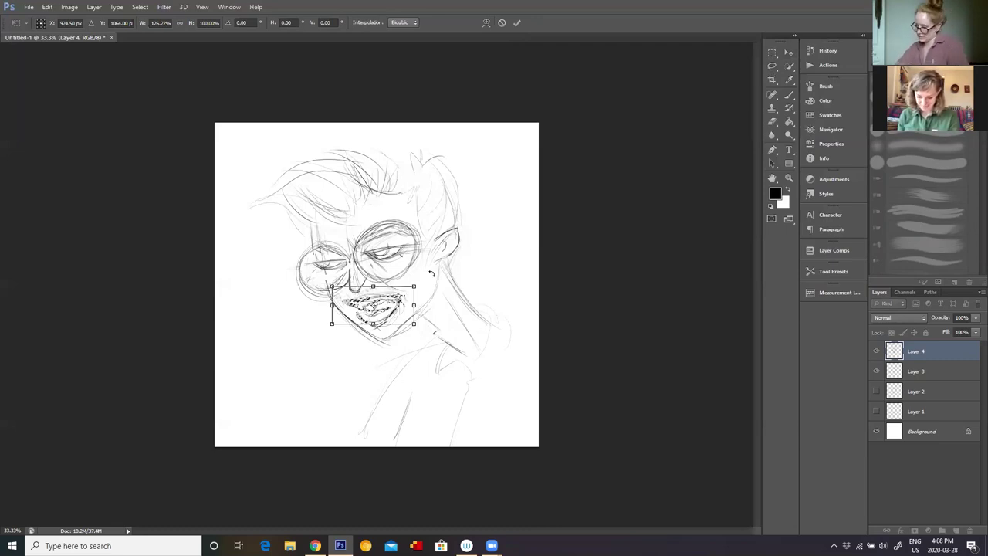
{"action": "key", "text": "Return"}
Step: Shift the near eye slightly towards the ear within its lens and clear the selection
{"action": "left_click_drag", "start_coordinate": [379, 230], "coordinate": [380, 228]}
{"action": "key", "text": "ctrl+d"}
{"action": "key", "text": "b"}
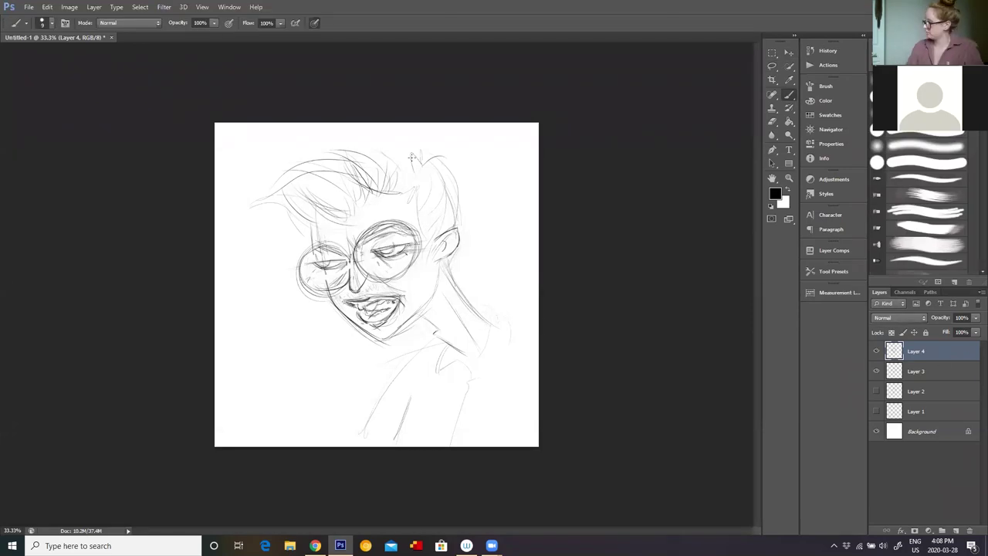
Step: Add a new layer on top for a cleaner drawing, fading Layer 4 and hiding Layer 3
{"action": "left_click", "coordinate": [942, 531]}
{"action": "left_click", "coordinate": [919, 370]}
{"action": "left_click", "coordinate": [918, 351]}
Step: Redraw the far face contour, the glasses line and the near lens with its half-closed eye on the new layer
{"action": "left_click_drag", "start_coordinate": [311, 224], "coordinate": [330, 299]}
{"action": "mouse_move", "coordinate": [367, 252]}
{"action": "left_mouse_down"}
{"action": "mouse_move", "coordinate": [409, 244]}
{"action": "mouse_move", "coordinate": [352, 290]}
{"action": "mouse_move", "coordinate": [395, 270]}
{"action": "left_mouse_up"}
{"action": "left_click_drag", "start_coordinate": [348, 303], "coordinate": [400, 303]}
{"action": "left_click_drag", "start_coordinate": [367, 254], "coordinate": [400, 247]}
{"action": "mouse_move", "coordinate": [307, 269]}
{"action": "left_mouse_down"}
{"action": "mouse_move", "coordinate": [354, 261]}
{"action": "mouse_move", "coordinate": [395, 276]}
{"action": "left_mouse_up"}
{"action": "mouse_move", "coordinate": [358, 245]}
{"action": "left_mouse_down"}
{"action": "mouse_move", "coordinate": [381, 262]}
{"action": "mouse_move", "coordinate": [349, 244]}
{"action": "mouse_move", "coordinate": [411, 232]}
{"action": "left_mouse_up"}
Step: Redraw the open lips, chin and jaw, and refine the far cheek line over the faded sketch
{"action": "mouse_move", "coordinate": [356, 305]}
{"action": "left_mouse_down"}
{"action": "mouse_move", "coordinate": [388, 287]}
{"action": "mouse_move", "coordinate": [365, 309]}
{"action": "mouse_move", "coordinate": [371, 297]}
{"action": "mouse_move", "coordinate": [398, 327]}
{"action": "left_mouse_up"}
{"action": "left_click_drag", "start_coordinate": [398, 329], "coordinate": [354, 332]}
{"action": "left_click_drag", "start_coordinate": [374, 290], "coordinate": [400, 276]}
{"action": "left_click_drag", "start_coordinate": [344, 303], "coordinate": [362, 300]}
{"action": "mouse_move", "coordinate": [329, 262]}
{"action": "left_mouse_down"}
{"action": "mouse_move", "coordinate": [351, 270]}
{"action": "mouse_move", "coordinate": [346, 298]}
{"action": "left_mouse_up"}
Step: Redraw the fringe, the tufts along the hairline, and the outline from the pointed crown tuft down to the ear
{"action": "mouse_move", "coordinate": [283, 193]}
{"action": "left_mouse_down"}
{"action": "mouse_move", "coordinate": [332, 227]}
{"action": "mouse_move", "coordinate": [344, 216]}
{"action": "left_mouse_up"}
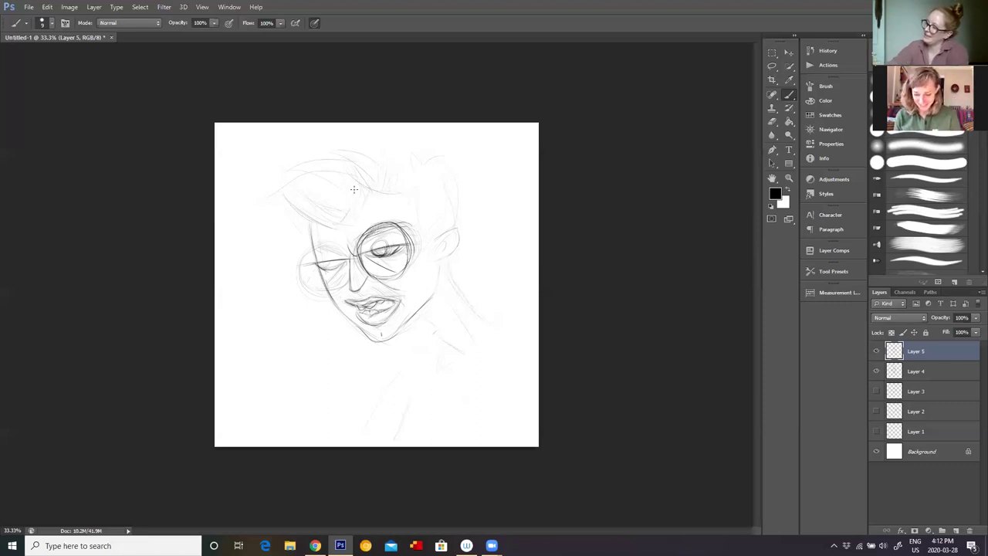
{"action": "left_click_drag", "start_coordinate": [360, 202], "coordinate": [389, 181]}
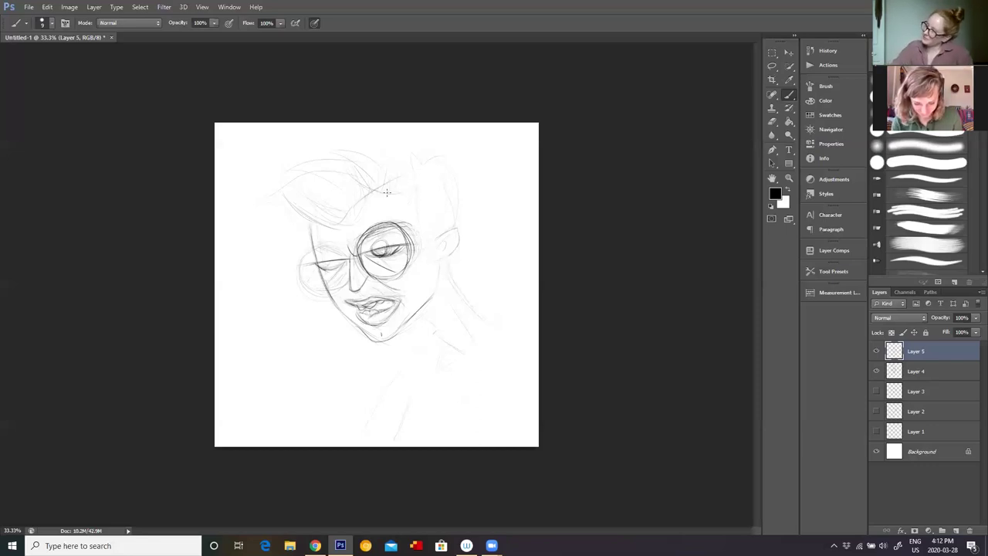
{"action": "left_click_drag", "start_coordinate": [386, 195], "coordinate": [411, 168]}
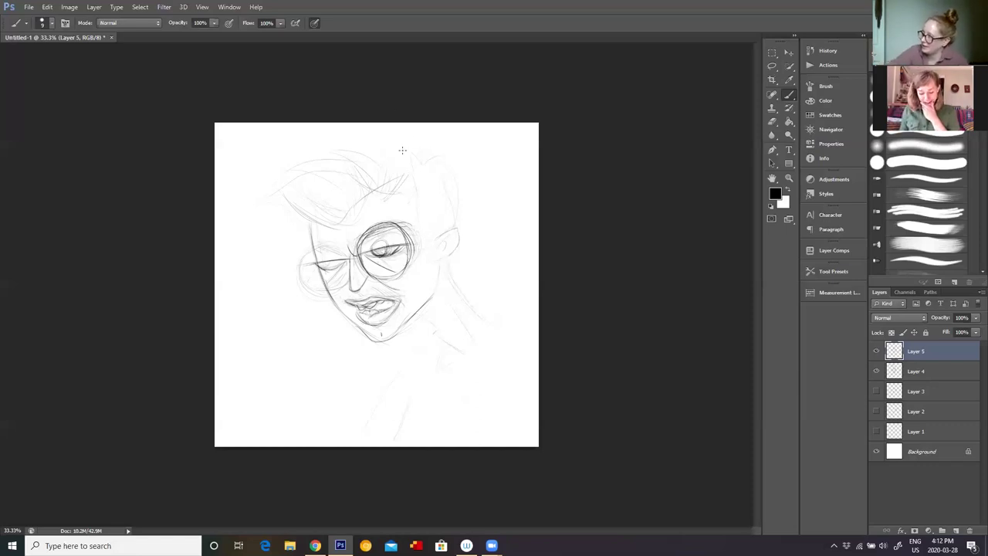
{"action": "left_click_drag", "start_coordinate": [414, 145], "coordinate": [448, 193]}
{"action": "mouse_move", "coordinate": [426, 161]}
{"action": "left_mouse_down"}
{"action": "mouse_move", "coordinate": [452, 200]}
{"action": "mouse_move", "coordinate": [453, 184]}
{"action": "mouse_move", "coordinate": [456, 230]}
{"action": "mouse_move", "coordinate": [459, 196]}
{"action": "left_mouse_up"}
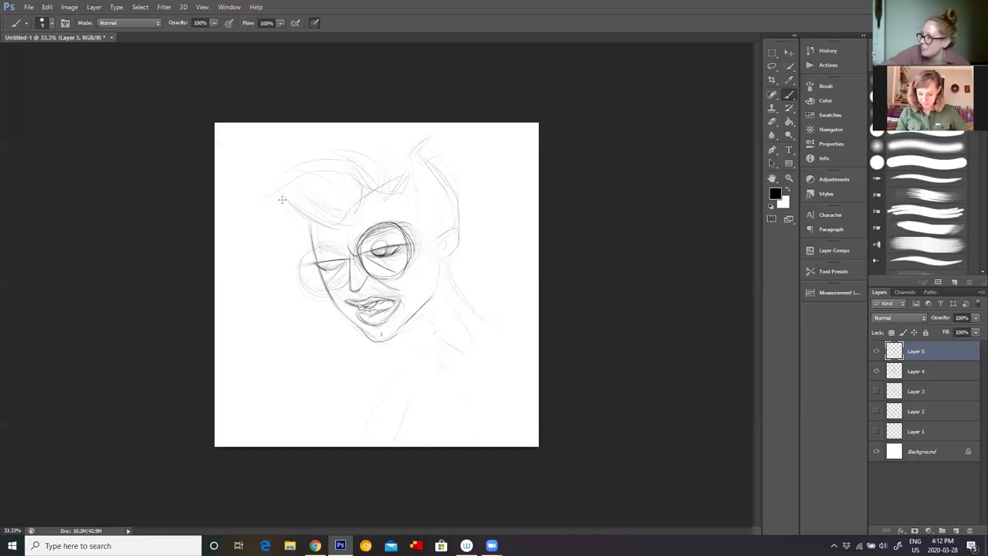
{"action": "left_click_drag", "start_coordinate": [308, 219], "coordinate": [312, 241]}
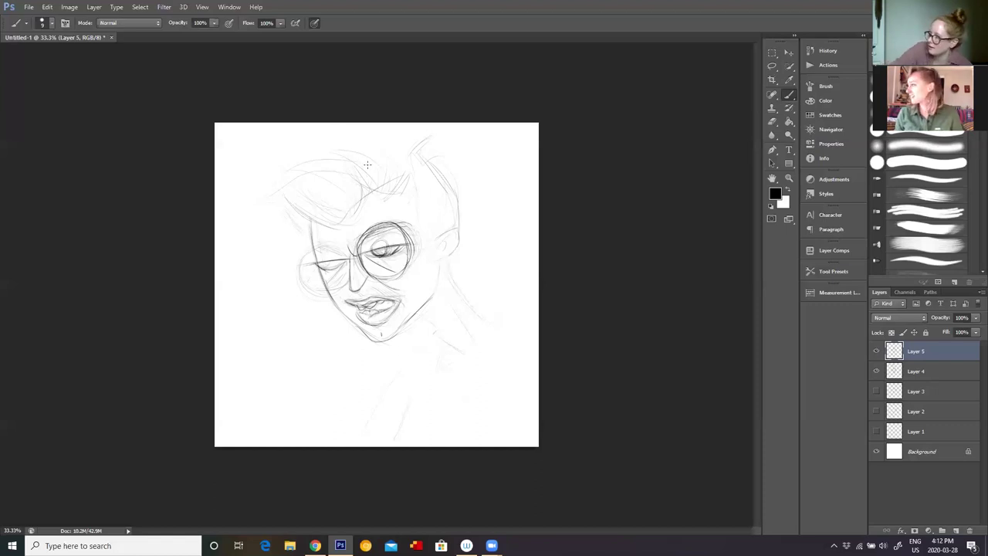
Step: Redraw the far lens of the glasses and the ear with its inner fold over the faded sketch
{"action": "mouse_move", "coordinate": [307, 253]}
{"action": "left_mouse_down"}
{"action": "mouse_move", "coordinate": [312, 288]}
{"action": "mouse_move", "coordinate": [327, 249]}
{"action": "mouse_move", "coordinate": [301, 272]}
{"action": "mouse_move", "coordinate": [330, 254]}
{"action": "mouse_move", "coordinate": [316, 244]}
{"action": "mouse_move", "coordinate": [317, 291]}
{"action": "mouse_move", "coordinate": [318, 256]}
{"action": "left_mouse_up"}
{"action": "right_click", "coordinate": [312, 278]}
{"action": "key", "text": "Escape"}
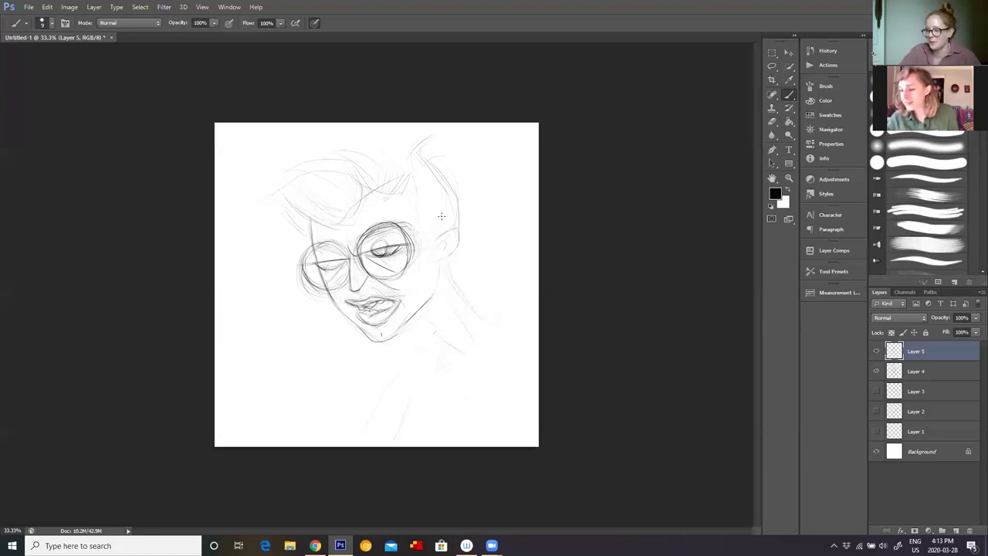
{"action": "mouse_move", "coordinate": [437, 240]}
{"action": "left_mouse_down"}
{"action": "mouse_move", "coordinate": [447, 229]}
{"action": "mouse_move", "coordinate": [455, 240]}
{"action": "mouse_move", "coordinate": [435, 264]}
{"action": "left_mouse_up"}
{"action": "left_click_drag", "start_coordinate": [451, 230], "coordinate": [438, 241]}
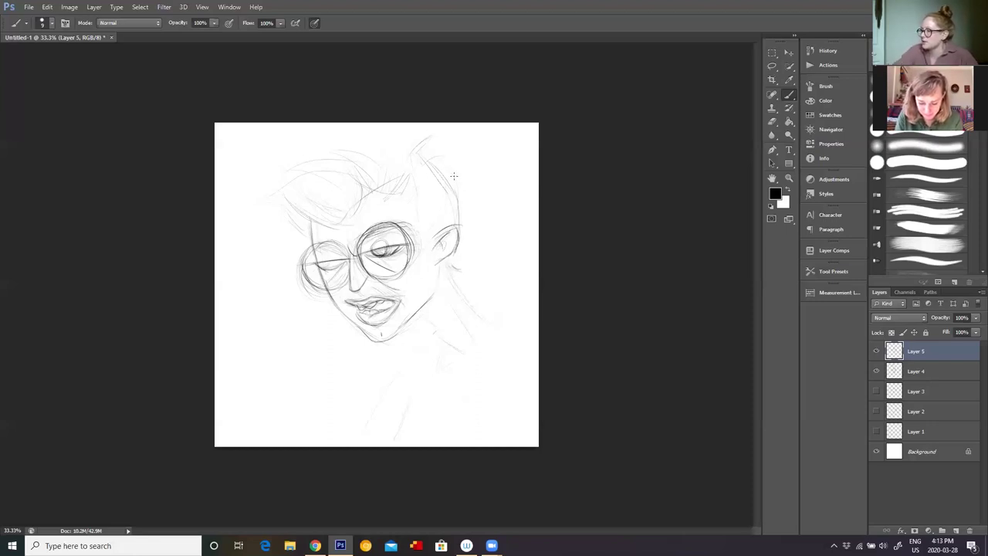
Step: Redraw the front and back lines of the neck and sketch the sloping shoulder line on both sides of it
{"action": "left_click_drag", "start_coordinate": [446, 266], "coordinate": [482, 320]}
{"action": "mouse_move", "coordinate": [459, 282]}
{"action": "left_mouse_down"}
{"action": "mouse_move", "coordinate": [483, 327]}
{"action": "mouse_move", "coordinate": [440, 340]}
{"action": "mouse_move", "coordinate": [460, 364]}
{"action": "left_mouse_up"}
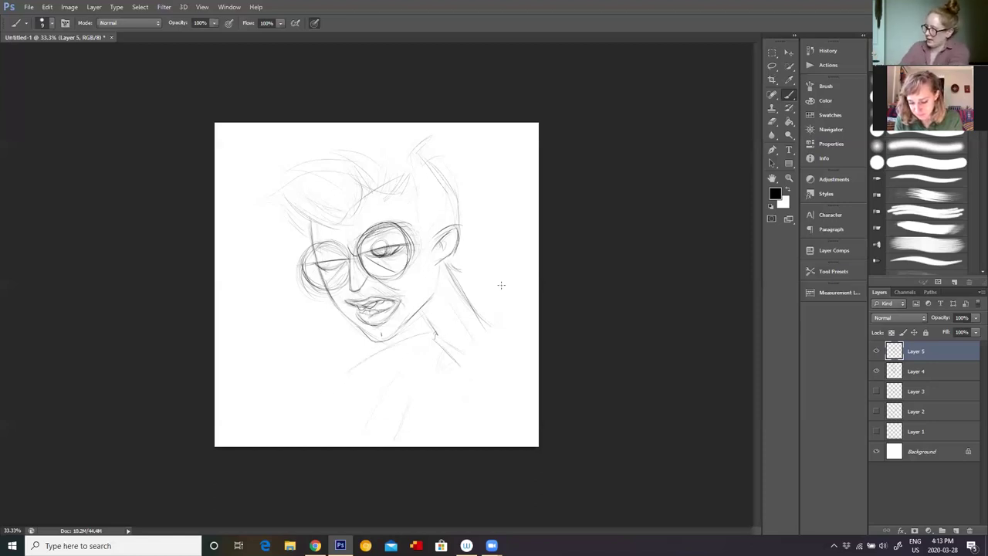
{"action": "left_click_drag", "start_coordinate": [500, 312], "coordinate": [531, 309]}
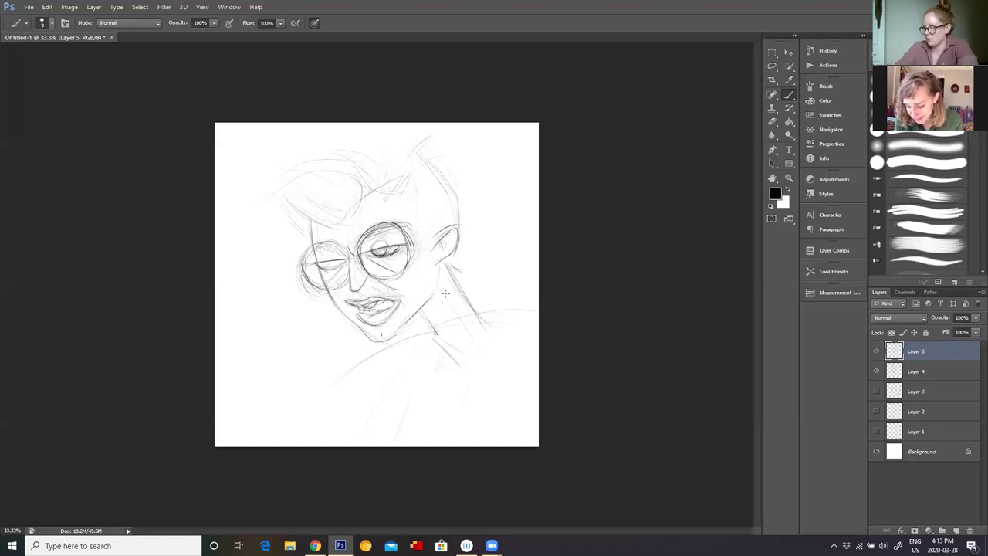
Step: Erase and redraw the back line of the neck, and draw the glasses line from the far lens across to the ear
{"action": "key", "text": "e"}
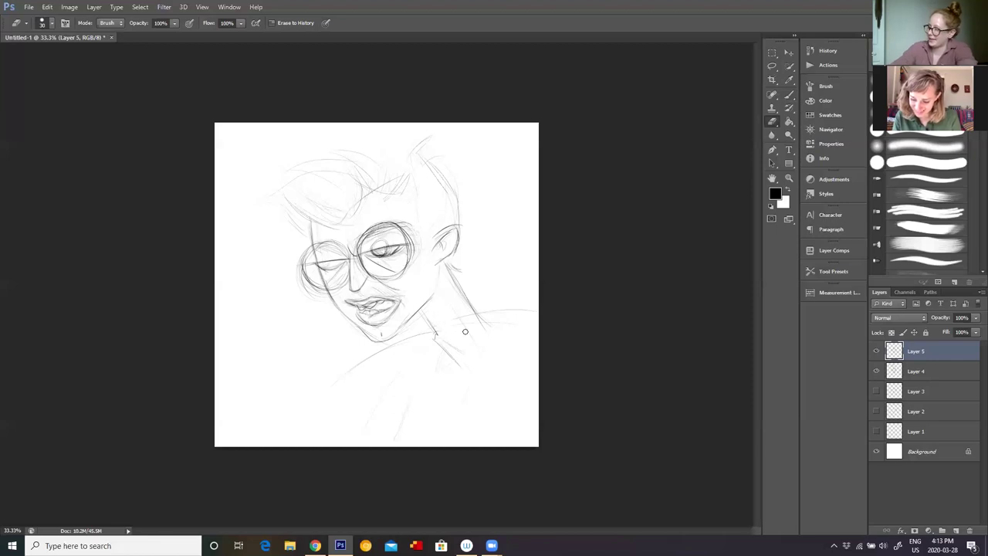
{"action": "right_click", "coordinate": [465, 331]}
{"action": "key", "text": "Escape"}
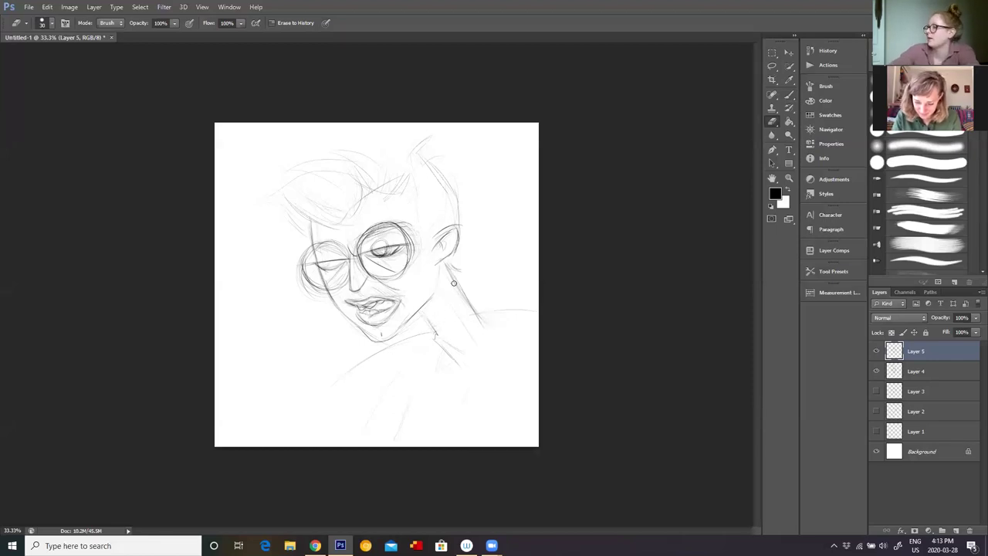
{"action": "left_click_drag", "start_coordinate": [458, 282], "coordinate": [489, 331]}
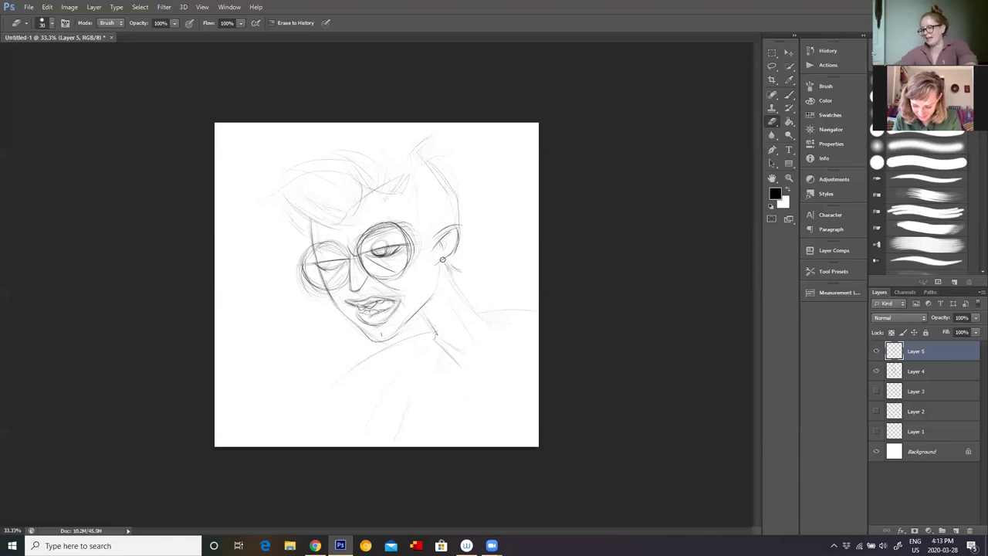
{"action": "key", "text": "b"}
{"action": "mouse_move", "coordinate": [446, 264]}
{"action": "left_mouse_down"}
{"action": "mouse_move", "coordinate": [475, 314]}
{"action": "mouse_move", "coordinate": [464, 300]}
{"action": "left_mouse_up"}
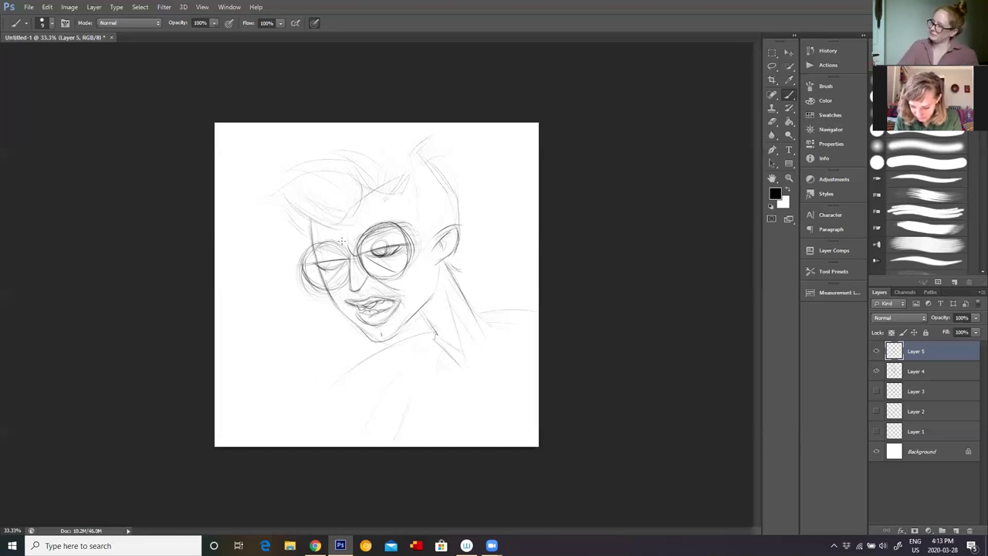
{"action": "mouse_move", "coordinate": [307, 271]}
{"action": "left_mouse_down"}
{"action": "mouse_move", "coordinate": [432, 237]}
{"action": "mouse_move", "coordinate": [460, 225]}
{"action": "mouse_move", "coordinate": [452, 207]}
{"action": "left_mouse_up"}
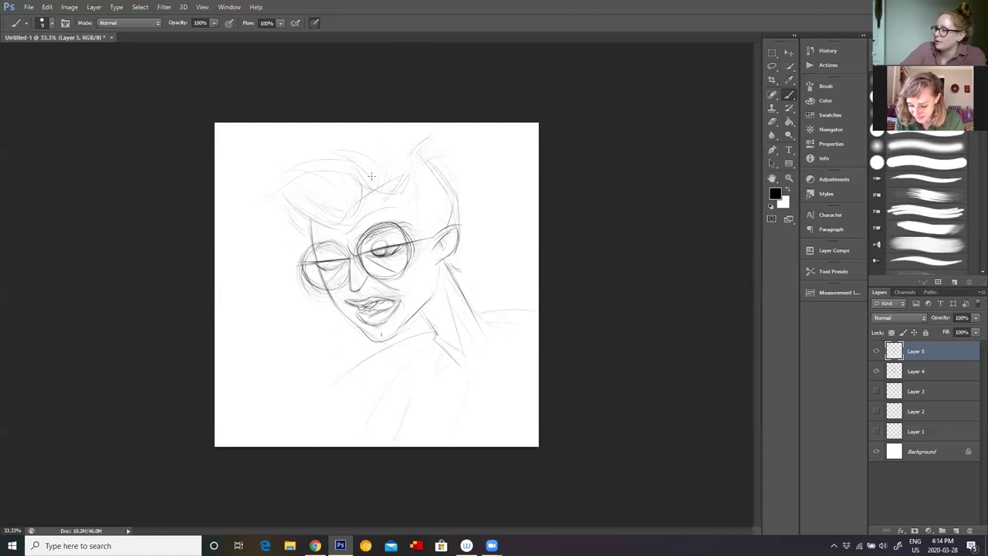
Step: Redraw the swept-up fringe with its pointed front tip, the top hair outline up to the crown tuft, and the lower hair edge
{"action": "left_click_drag", "start_coordinate": [298, 182], "coordinate": [357, 175]}
{"action": "left_click_drag", "start_coordinate": [260, 214], "coordinate": [271, 192]}
{"action": "mouse_move", "coordinate": [357, 162]}
{"action": "left_mouse_down"}
{"action": "mouse_move", "coordinate": [299, 172]}
{"action": "mouse_move", "coordinate": [379, 145]}
{"action": "mouse_move", "coordinate": [410, 152]}
{"action": "mouse_move", "coordinate": [431, 137]}
{"action": "left_mouse_up"}
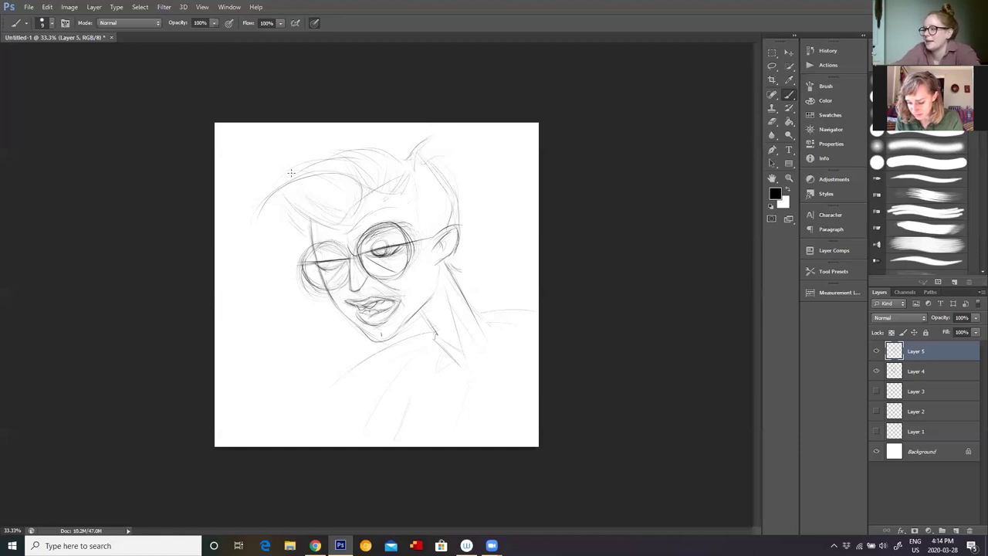
{"action": "mouse_move", "coordinate": [263, 204]}
{"action": "left_mouse_down"}
{"action": "mouse_move", "coordinate": [310, 159]}
{"action": "mouse_move", "coordinate": [287, 204]}
{"action": "mouse_move", "coordinate": [276, 200]}
{"action": "mouse_move", "coordinate": [317, 237]}
{"action": "mouse_move", "coordinate": [296, 182]}
{"action": "mouse_move", "coordinate": [300, 216]}
{"action": "mouse_move", "coordinate": [291, 203]}
{"action": "mouse_move", "coordinate": [318, 222]}
{"action": "left_mouse_up"}
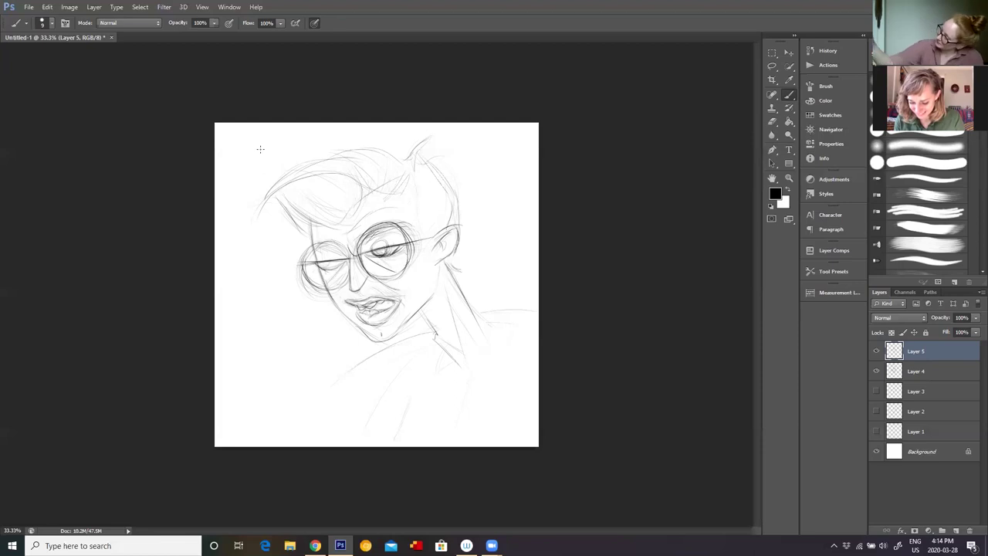
{"action": "left_click_drag", "start_coordinate": [265, 196], "coordinate": [243, 218]}
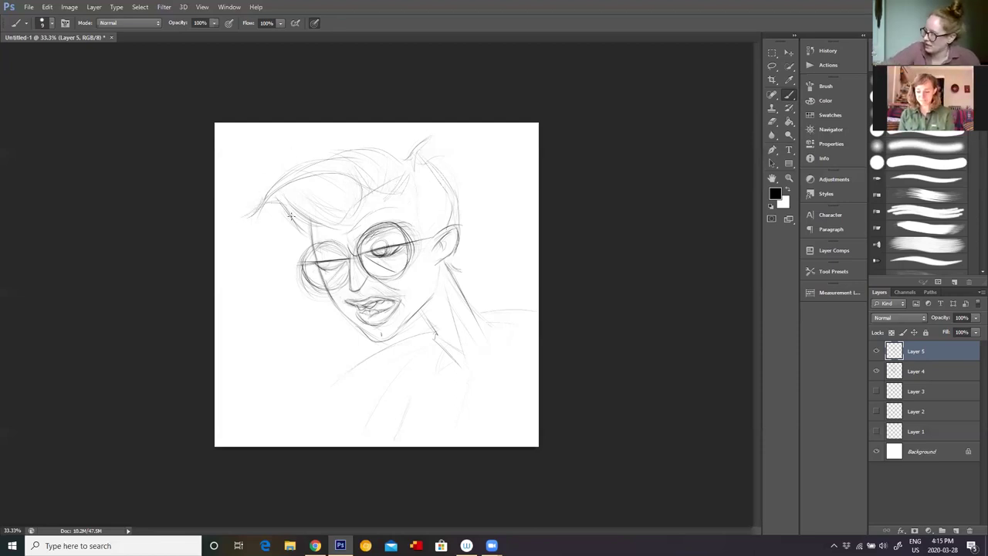
{"action": "left_click_drag", "start_coordinate": [294, 222], "coordinate": [307, 234]}
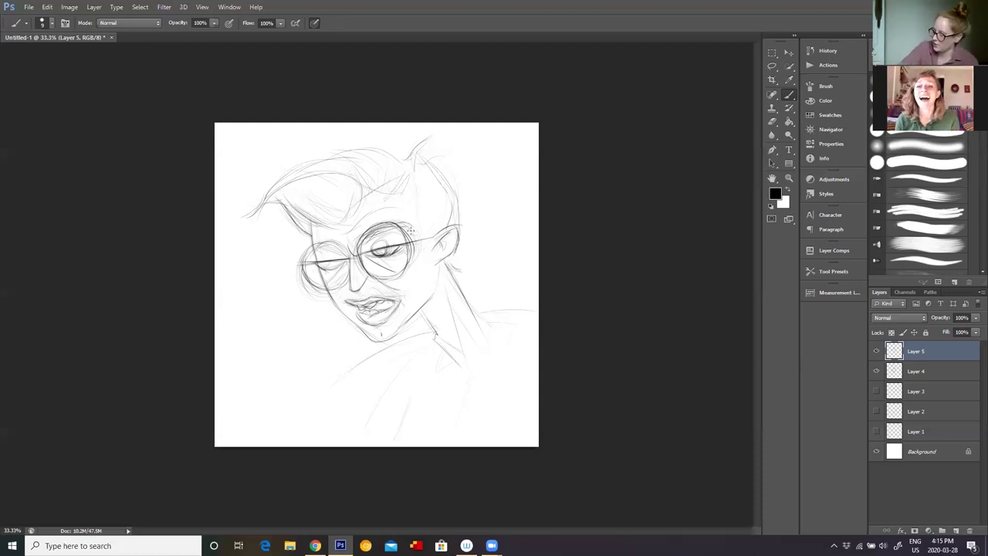
Step: Erase part of the near eye and redraw its iris and the straight upper eyelid inside the lens
{"action": "key", "text": "e"}
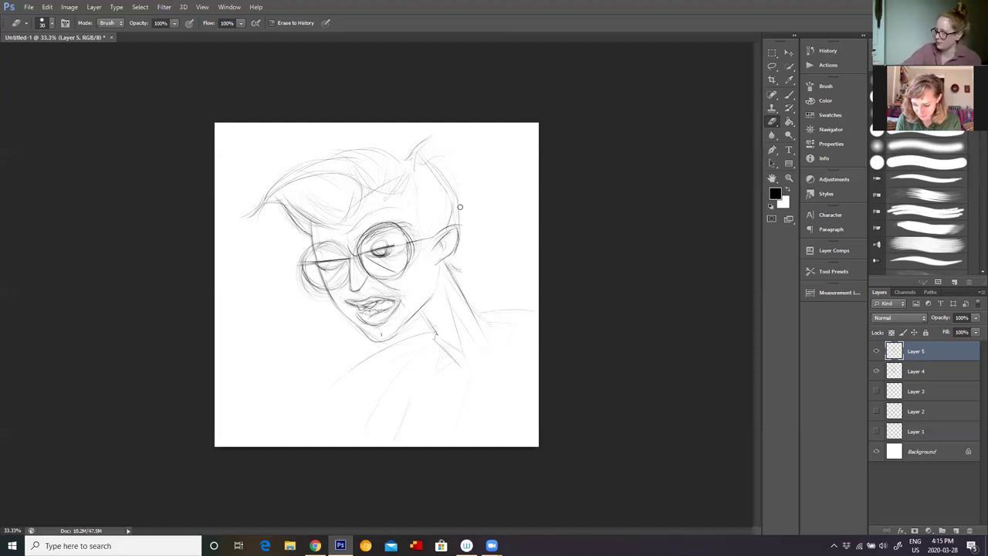
{"action": "key", "text": "b"}
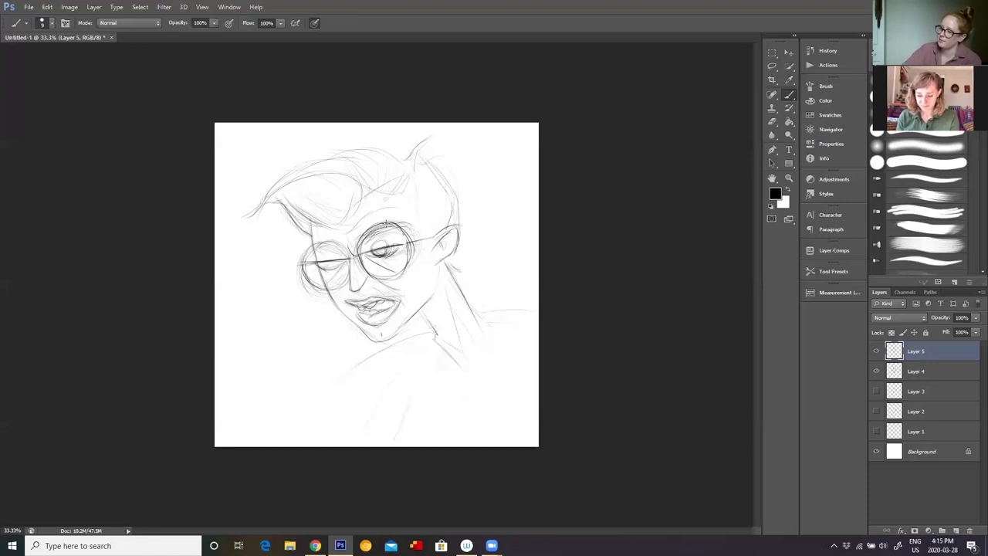
{"action": "left_click_drag", "start_coordinate": [378, 260], "coordinate": [377, 245]}
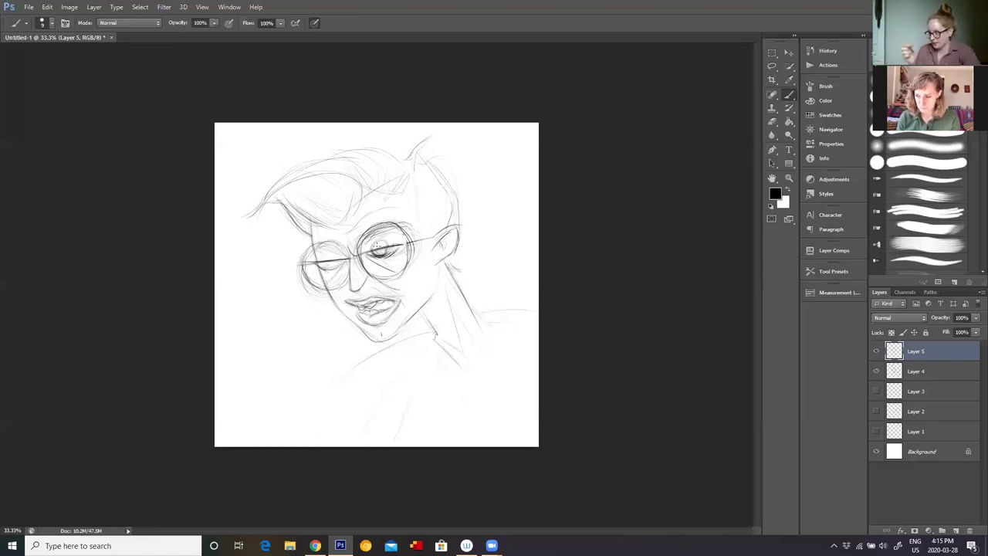
{"action": "left_click_drag", "start_coordinate": [359, 253], "coordinate": [408, 241]}
Step: Sketch the open collar around the neck, the shoulders, the front opening and the arm lines of the torso
{"action": "left_click_drag", "start_coordinate": [488, 301], "coordinate": [444, 368]}
{"action": "mouse_move", "coordinate": [432, 324]}
{"action": "left_mouse_down"}
{"action": "mouse_move", "coordinate": [417, 363]}
{"action": "mouse_move", "coordinate": [437, 446]}
{"action": "left_mouse_up"}
{"action": "left_click_drag", "start_coordinate": [488, 312], "coordinate": [526, 315]}
{"action": "left_click_drag", "start_coordinate": [510, 397], "coordinate": [508, 446]}
{"action": "left_click_drag", "start_coordinate": [369, 388], "coordinate": [372, 446]}
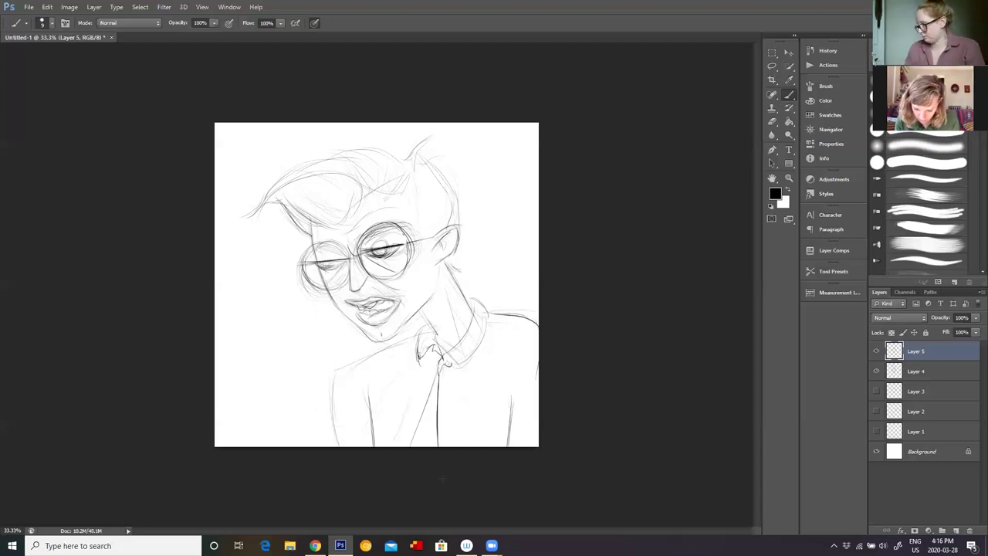
Step: Erase the shoulder and torso lines, redraw them with a steeper shoulder slope, and refine the collar and its knotted front
{"action": "mouse_move", "coordinate": [337, 349]}
{"action": "left_mouse_down"}
{"action": "mouse_move", "coordinate": [416, 386]}
{"action": "mouse_move", "coordinate": [405, 446]}
{"action": "left_mouse_up"}
{"action": "right_click", "coordinate": [503, 395]}
{"action": "key", "text": "Escape"}
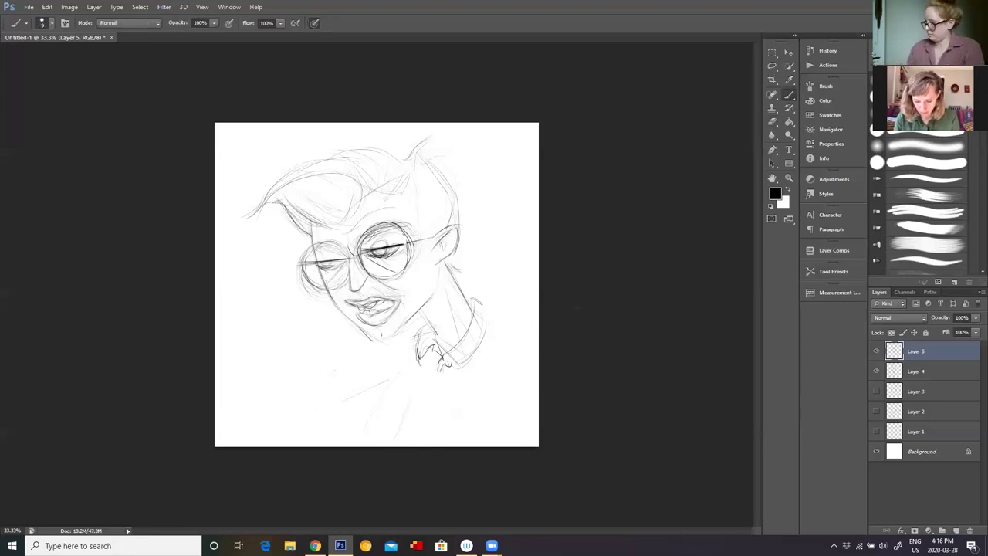
{"action": "left_click_drag", "start_coordinate": [539, 302], "coordinate": [412, 352]}
{"action": "left_click_drag", "start_coordinate": [345, 403], "coordinate": [342, 446]}
{"action": "left_click_drag", "start_coordinate": [387, 418], "coordinate": [389, 446]}
{"action": "left_click_drag", "start_coordinate": [433, 330], "coordinate": [454, 380]}
{"action": "left_click_drag", "start_coordinate": [478, 302], "coordinate": [491, 355]}
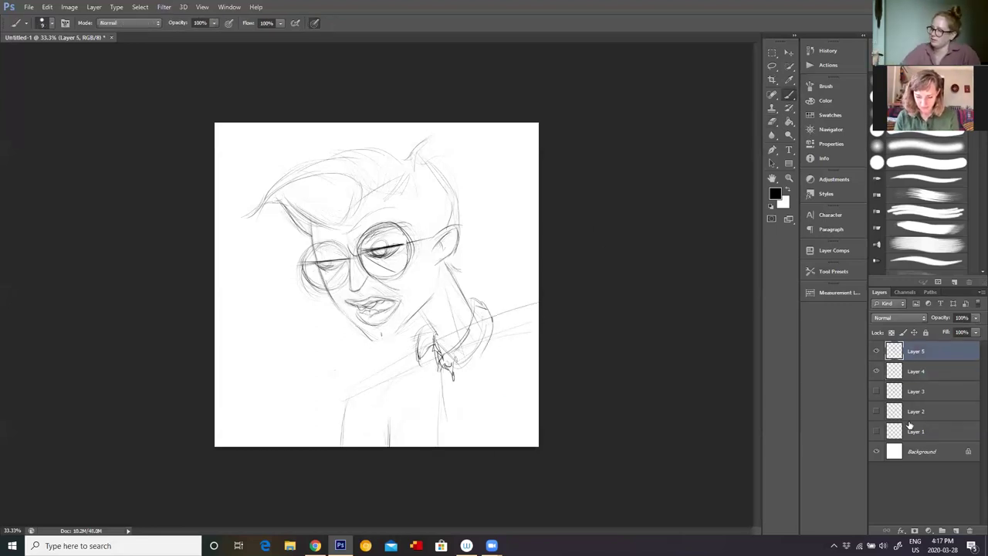
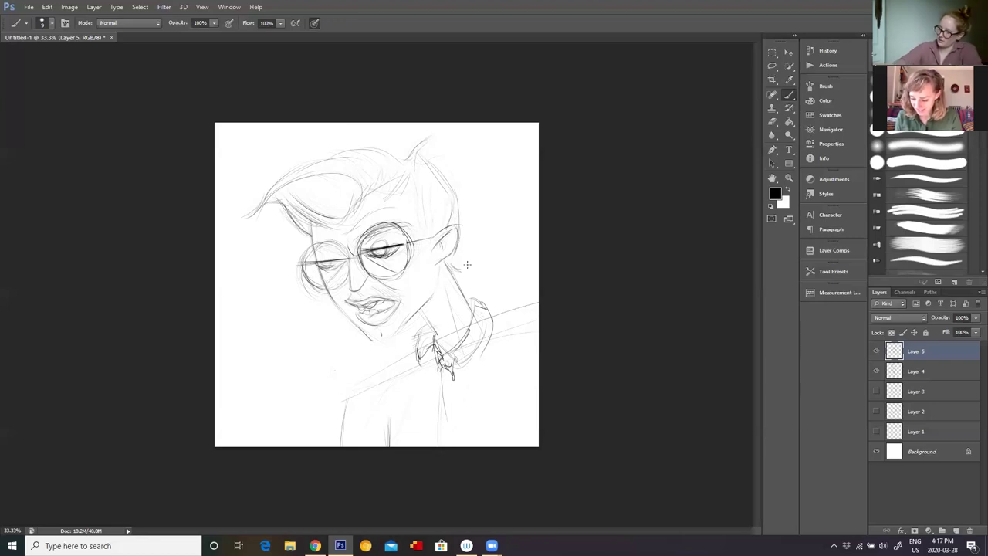
Step: Reduce the eraser size to 70, clean up the line across the near lens, and redraw the near eye's upper lid
{"action": "key", "text": "e"}
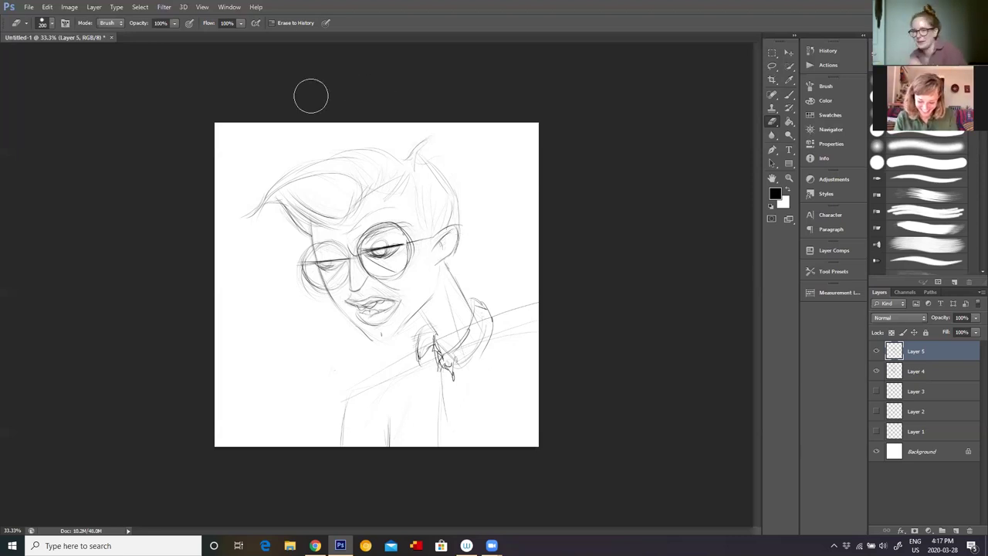
{"action": "key", "text": "bracketleft"}
{"action": "key", "text": "bracketleft"}
{"action": "key", "text": "bracketleft"}
{"action": "key", "text": "bracketleft"}
{"action": "key", "text": "bracketleft"}
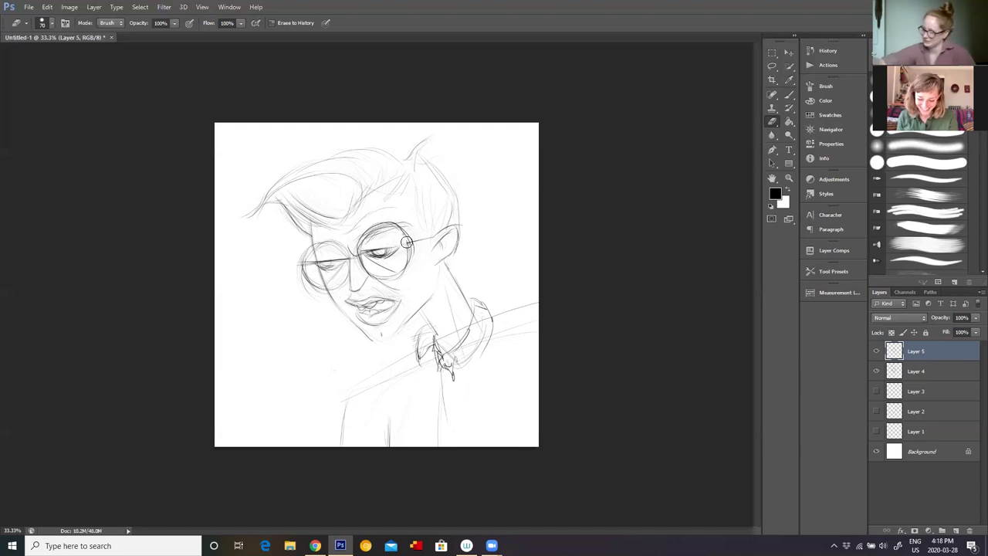
{"action": "key", "text": "b"}
{"action": "left_click_drag", "start_coordinate": [366, 245], "coordinate": [402, 244]}
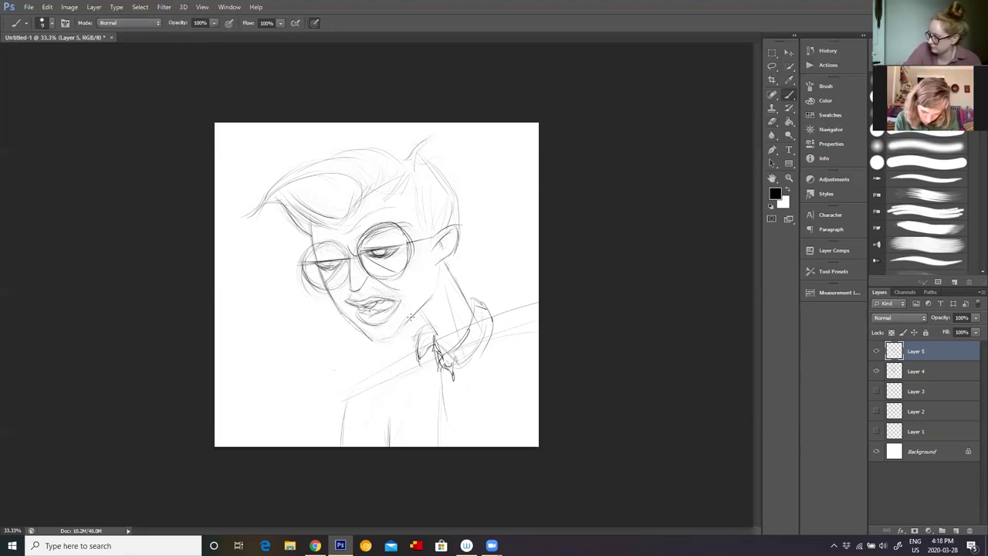
Step: Fade Layer 5, hide Layer 4 and add a new layer on top for inking the drawing
{"action": "left_click_drag", "start_coordinate": [940, 317], "coordinate": [929, 329]}
{"action": "key", "text": "ctrl+shift+alt+n"}
{"action": "scroll", "coordinate": [432, 245], "scroll_direction": "up", "scroll_amount": 2}
{"action": "left_click_drag", "start_coordinate": [435, 288], "coordinate": [456, 269]}
{"action": "key", "text": "ctrl+z"}
{"action": "mouse_move", "coordinate": [411, 302]}
{"action": "left_mouse_down"}
{"action": "mouse_move", "coordinate": [462, 275]}
{"action": "mouse_move", "coordinate": [458, 315]}
{"action": "mouse_move", "coordinate": [432, 344]}
{"action": "mouse_move", "coordinate": [456, 324]}
{"action": "left_mouse_up"}
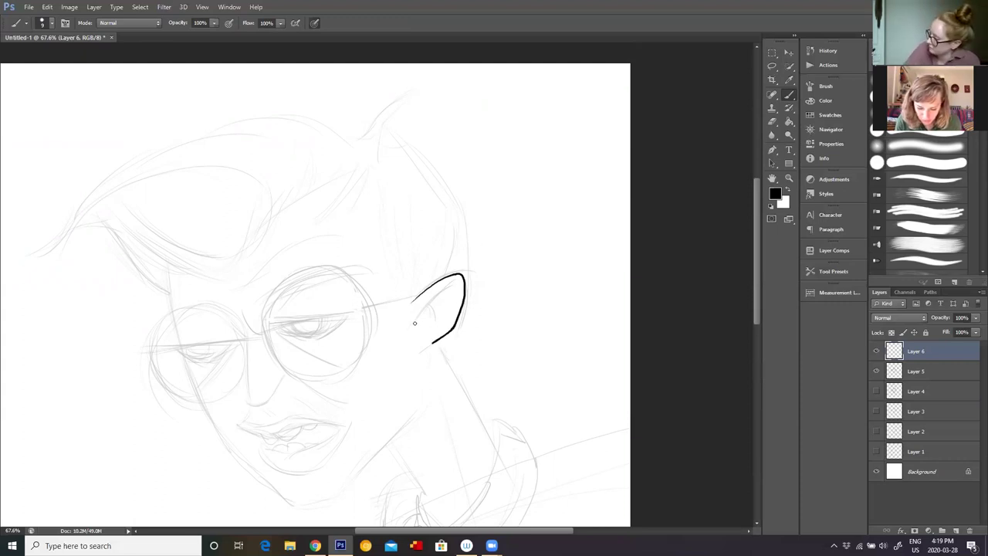
{"action": "left_click_drag", "start_coordinate": [422, 311], "coordinate": [453, 286]}
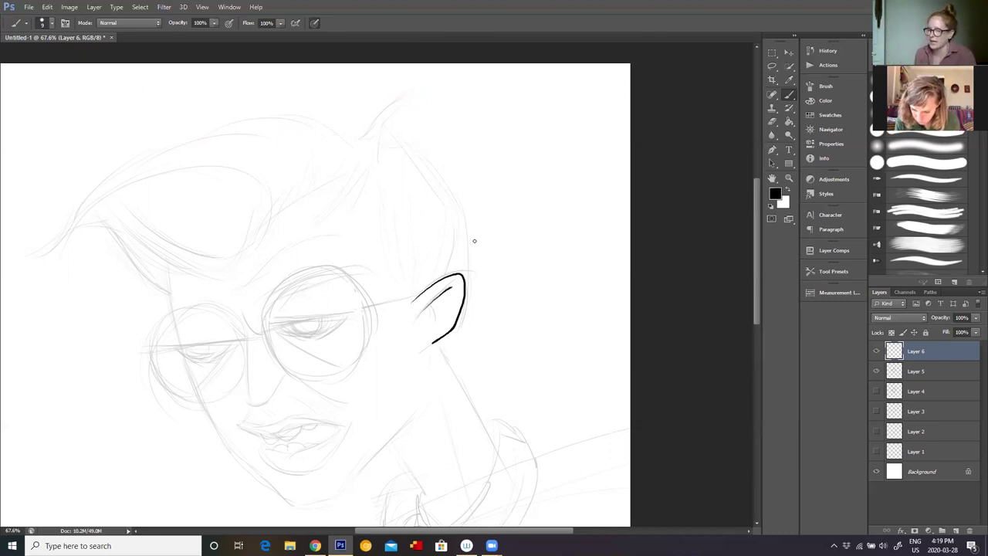
{"action": "key", "text": "e"}
{"action": "mouse_move", "coordinate": [432, 299]}
{"action": "left_mouse_down"}
{"action": "mouse_move", "coordinate": [421, 293]}
{"action": "mouse_move", "coordinate": [461, 283]}
{"action": "mouse_move", "coordinate": [447, 296]}
{"action": "left_mouse_up"}
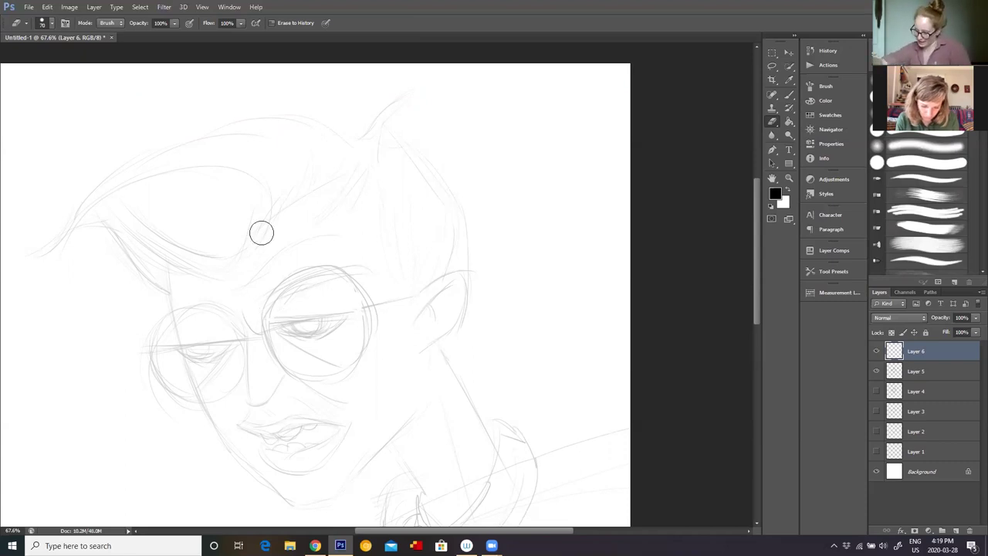
Step: Ink the near eye's upper lid line, the outer contour of the ear and its inner fold on the new layer
{"action": "key", "text": "b"}
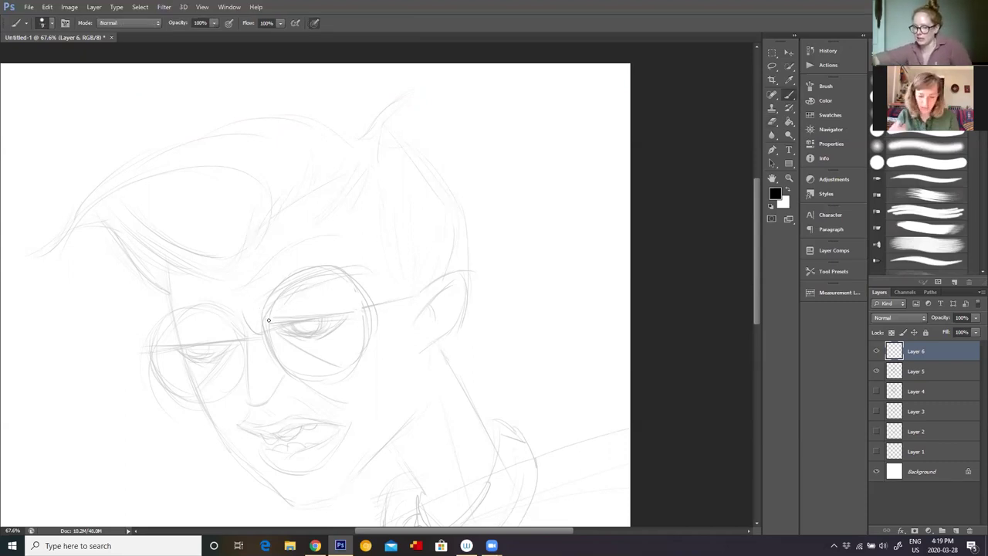
{"action": "left_click_drag", "start_coordinate": [270, 321], "coordinate": [351, 318]}
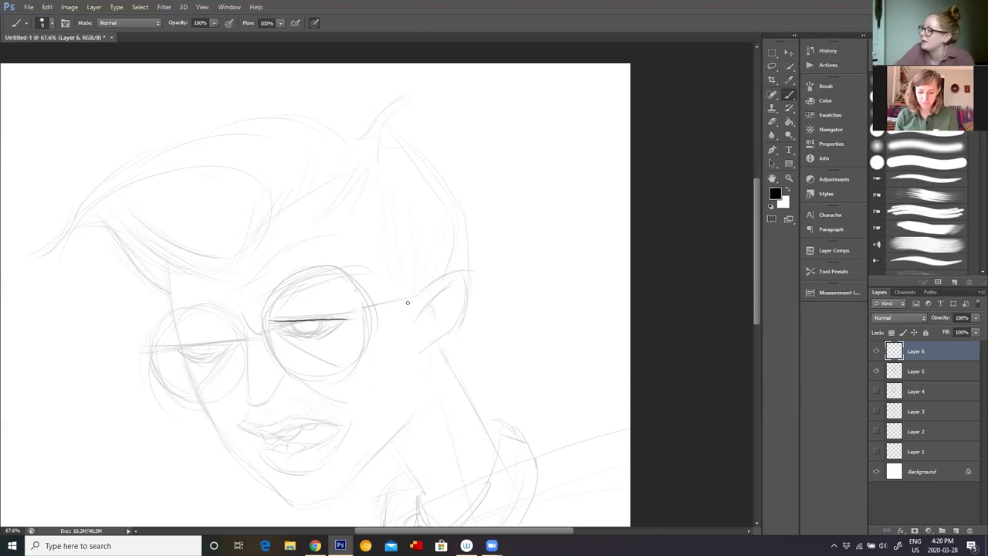
{"action": "mouse_move", "coordinate": [409, 302]}
{"action": "left_mouse_down"}
{"action": "mouse_move", "coordinate": [445, 275]}
{"action": "mouse_move", "coordinate": [457, 279]}
{"action": "mouse_move", "coordinate": [447, 325]}
{"action": "mouse_move", "coordinate": [417, 359]}
{"action": "left_mouse_up"}
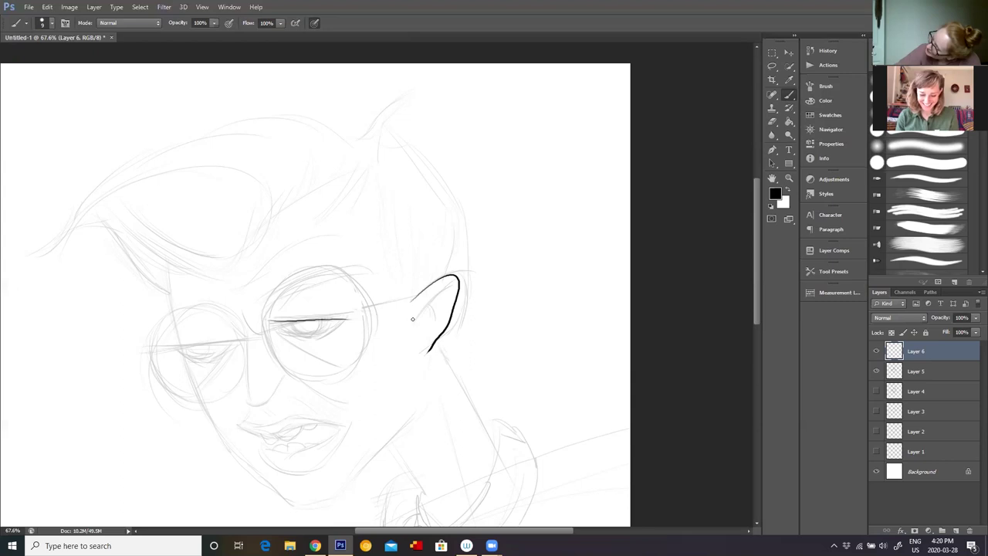
{"action": "left_click_drag", "start_coordinate": [413, 322], "coordinate": [448, 284]}
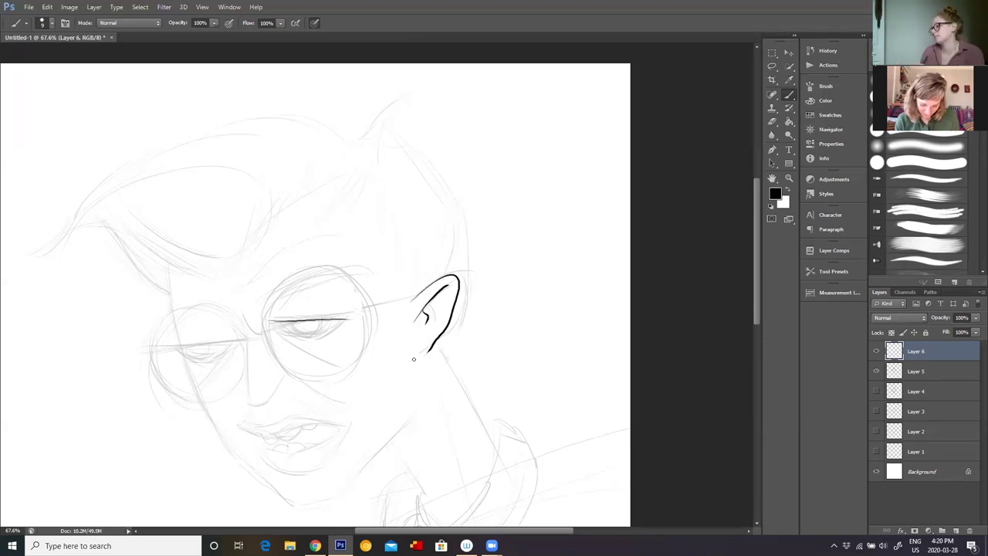
Step: Ink the back neck line from the earlobe to the collar and the front neck line below the jaw
{"action": "scroll", "coordinate": [756, 203], "scroll_direction": "down", "scroll_amount": 3}
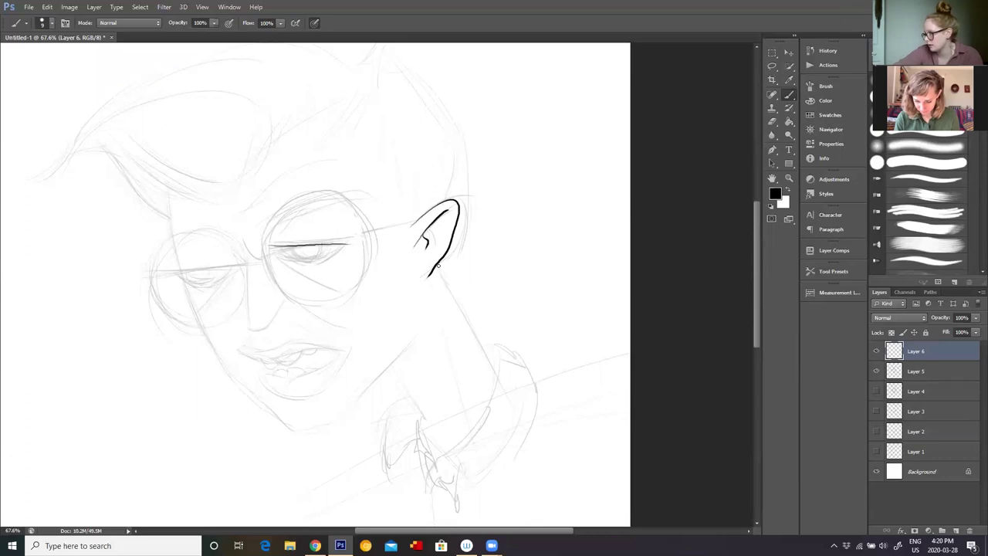
{"action": "left_click_drag", "start_coordinate": [437, 269], "coordinate": [496, 396]}
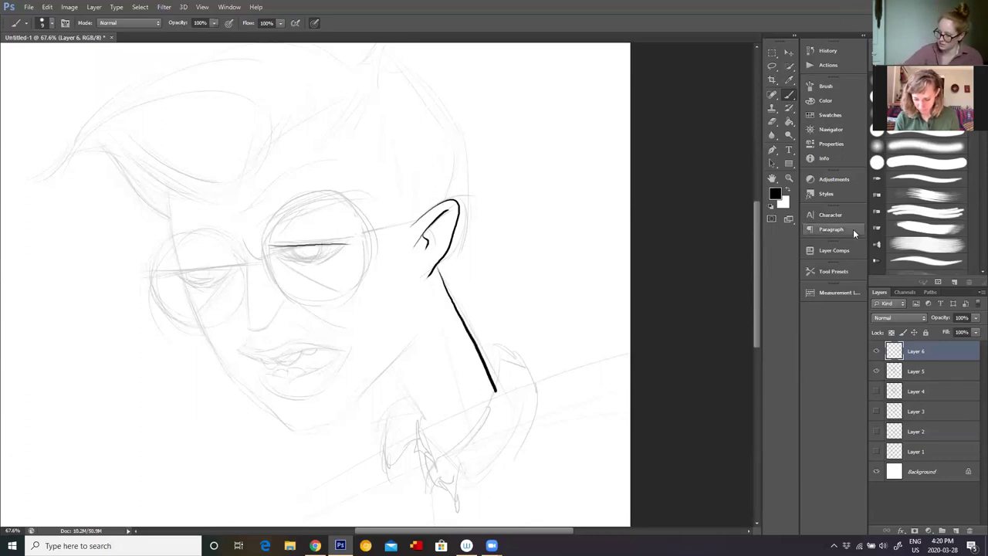
{"action": "key", "text": "ctrl+z"}
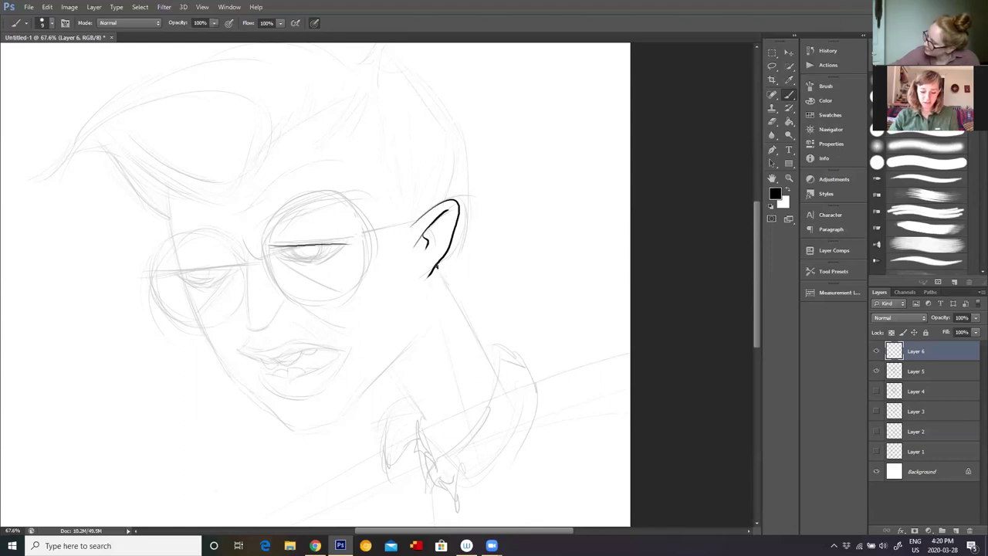
{"action": "left_click_drag", "start_coordinate": [443, 279], "coordinate": [496, 388]}
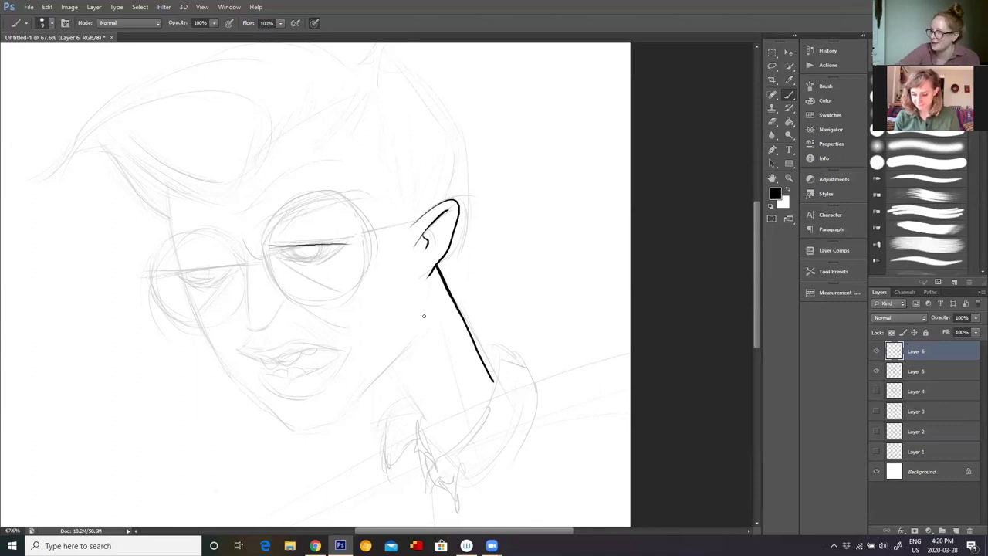
{"action": "left_click_drag", "start_coordinate": [390, 367], "coordinate": [437, 434]}
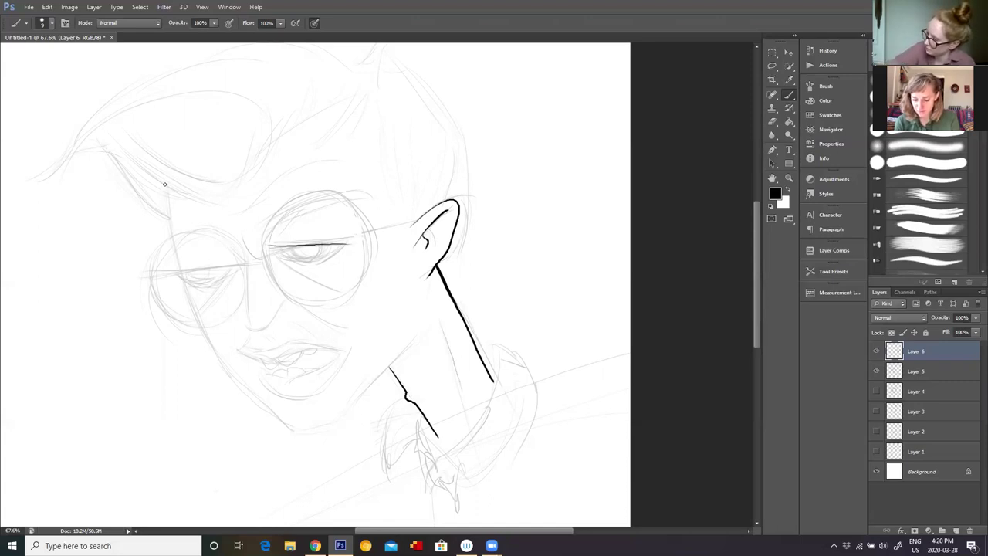
Step: Ink the face contour from the forehead down the far cheek to the chin, and along the jawline towards the ear
{"action": "mouse_move", "coordinate": [165, 193]}
{"action": "left_mouse_down"}
{"action": "mouse_move", "coordinate": [183, 281]}
{"action": "mouse_move", "coordinate": [222, 364]}
{"action": "mouse_move", "coordinate": [293, 424]}
{"action": "left_mouse_up"}
{"action": "key", "text": "ctrl+z"}
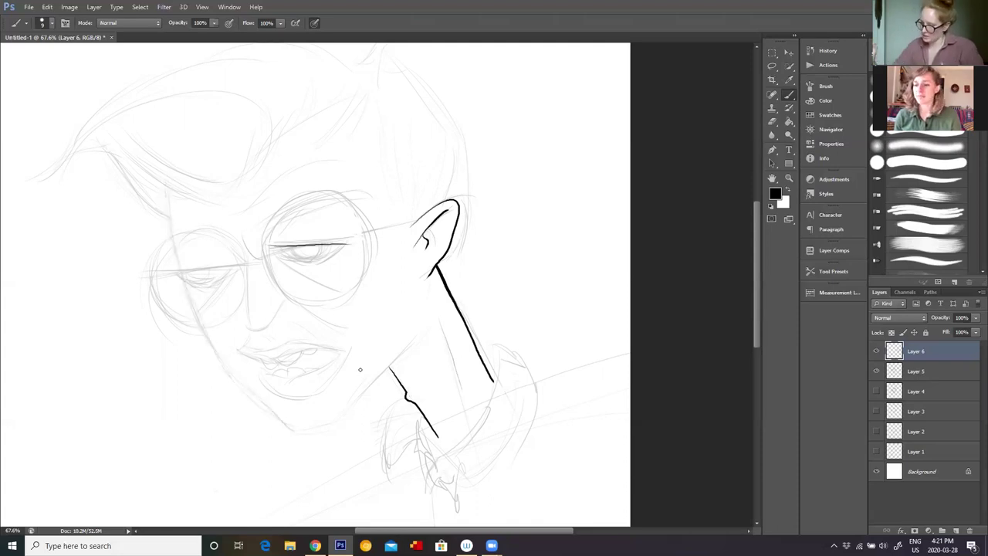
{"action": "mouse_move", "coordinate": [166, 193]}
{"action": "left_mouse_down"}
{"action": "mouse_move", "coordinate": [211, 351]}
{"action": "mouse_move", "coordinate": [319, 445]}
{"action": "left_mouse_up"}
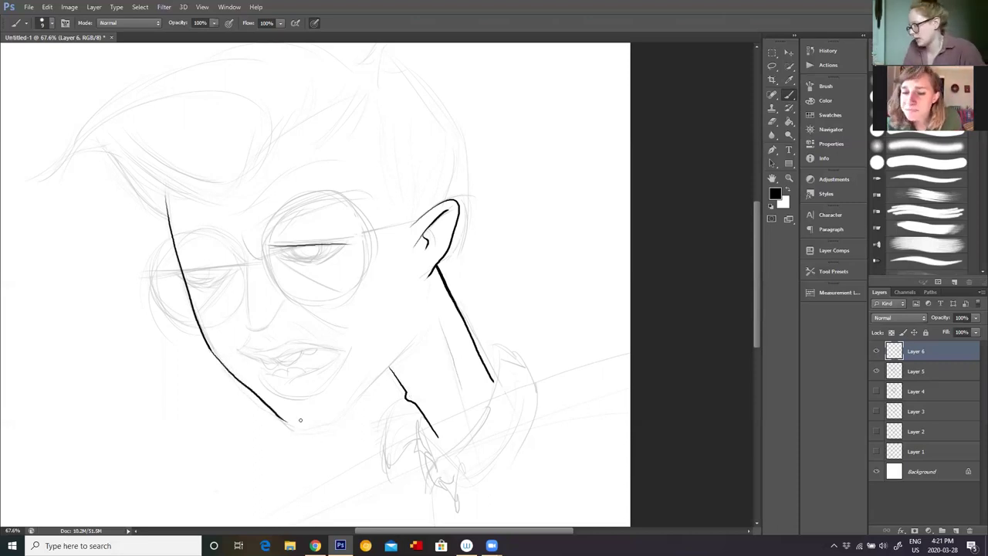
{"action": "mouse_move", "coordinate": [282, 419]}
{"action": "left_mouse_down"}
{"action": "mouse_move", "coordinate": [305, 426]}
{"action": "mouse_move", "coordinate": [338, 415]}
{"action": "mouse_move", "coordinate": [406, 351]}
{"action": "left_mouse_up"}
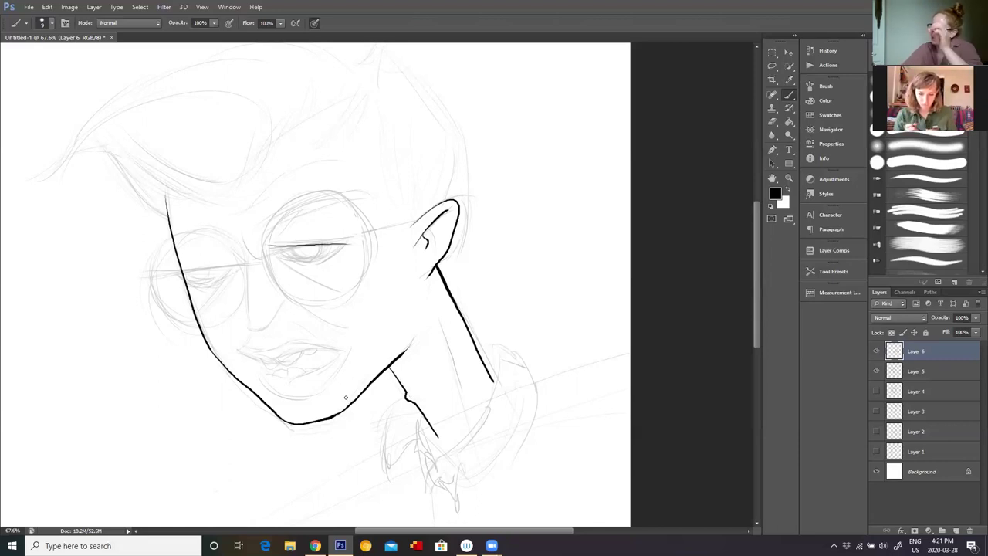
{"action": "left_click_drag", "start_coordinate": [395, 373], "coordinate": [402, 386]}
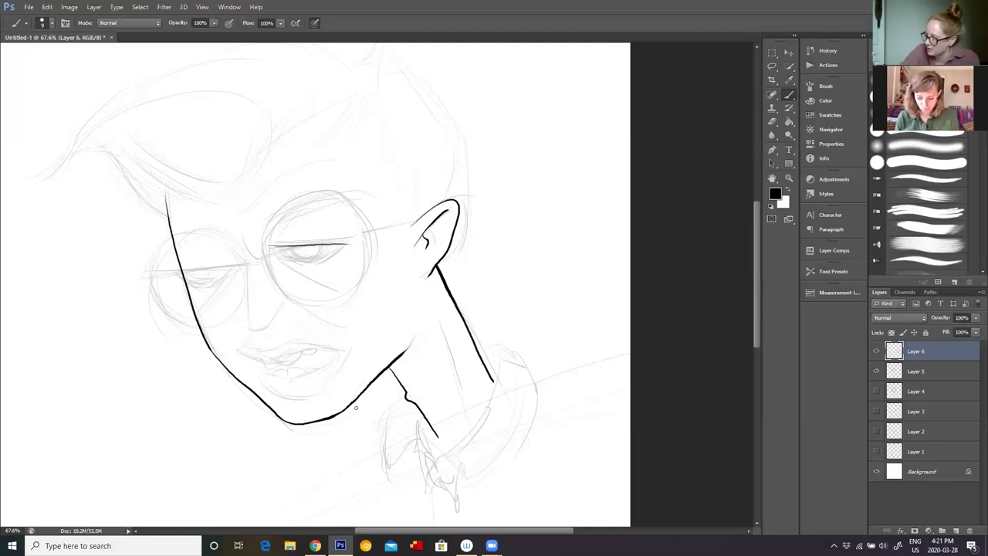
{"action": "left_click_drag", "start_coordinate": [337, 415], "coordinate": [372, 385]}
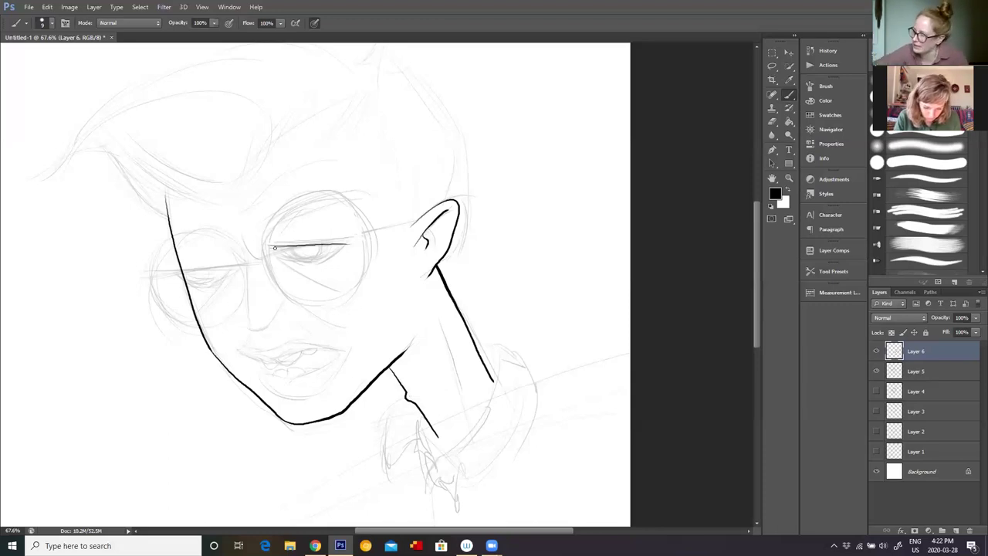
Step: Ink the near eye's under-eye crease, heavier upper lid line and curved lower lid
{"action": "left_click_drag", "start_coordinate": [279, 256], "coordinate": [331, 287]}
{"action": "left_click_drag", "start_coordinate": [273, 248], "coordinate": [312, 263]}
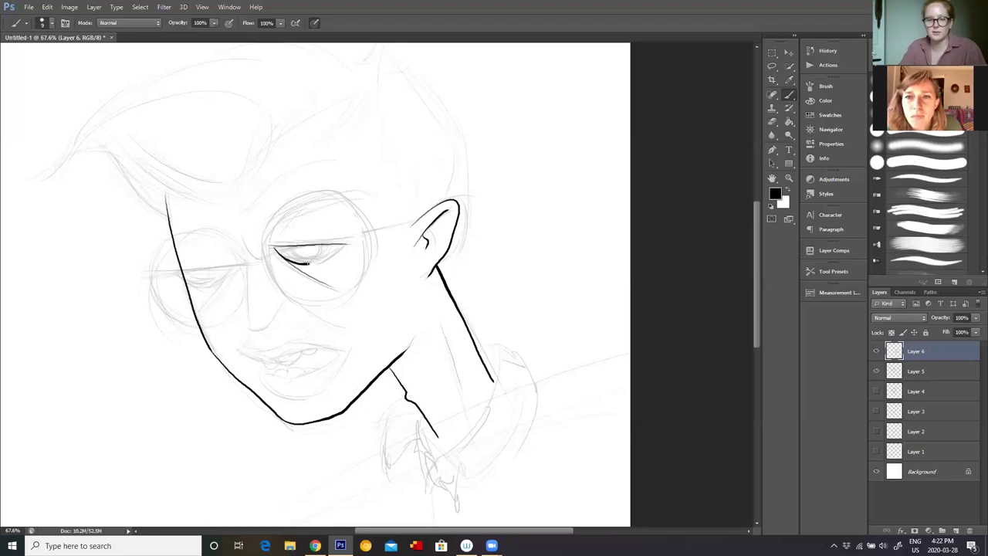
{"action": "left_click_drag", "start_coordinate": [308, 264], "coordinate": [332, 246]}
{"action": "key", "text": "ctrl+z"}
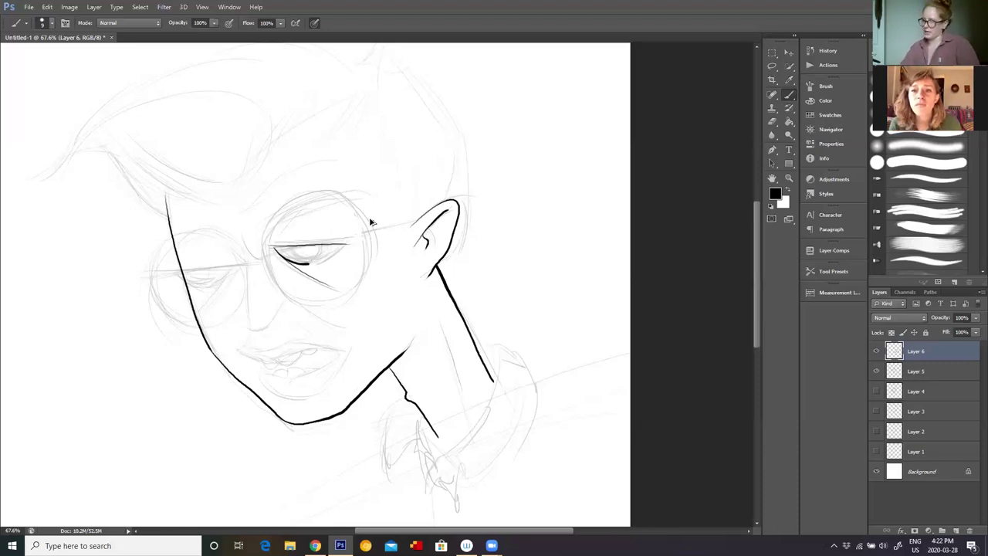
{"action": "key", "text": "ctrl+z"}
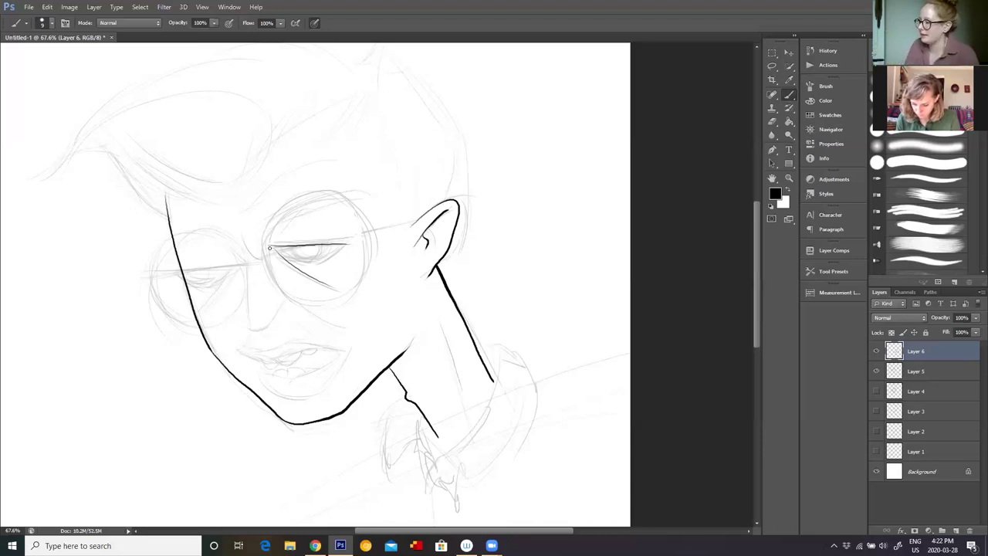
{"action": "left_click_drag", "start_coordinate": [276, 246], "coordinate": [349, 244]}
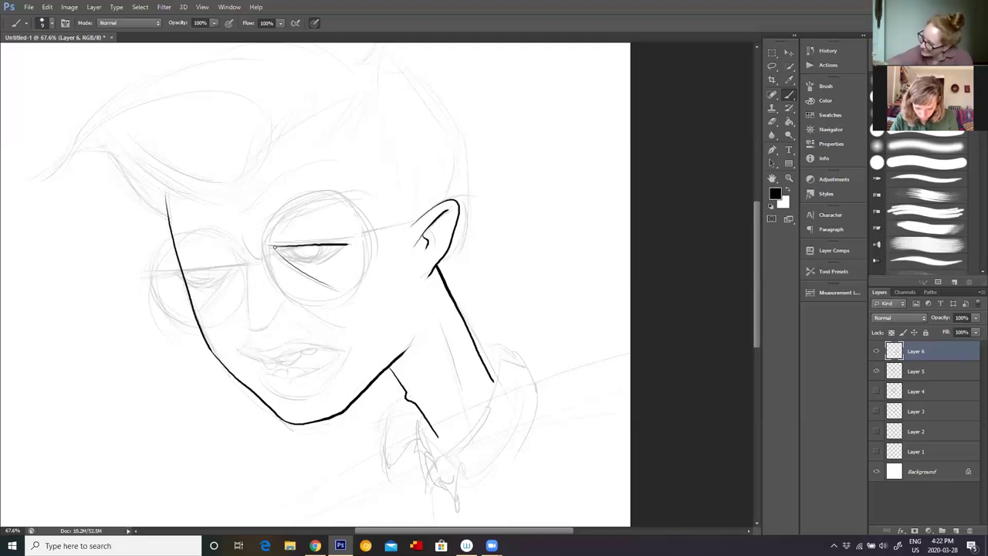
{"action": "mouse_move", "coordinate": [273, 246]}
{"action": "left_mouse_down"}
{"action": "mouse_move", "coordinate": [309, 260]}
{"action": "mouse_move", "coordinate": [331, 247]}
{"action": "mouse_move", "coordinate": [301, 247]}
{"action": "left_mouse_up"}
{"action": "key", "text": "ctrl+z"}
Step: Ink the far eye's lids and iris, and the nose line from the bridge around the tip to the nostril
{"action": "mouse_move", "coordinate": [168, 272]}
{"action": "left_mouse_down"}
{"action": "mouse_move", "coordinate": [247, 268]}
{"action": "mouse_move", "coordinate": [233, 275]}
{"action": "left_mouse_up"}
{"action": "key", "text": "ctrl+z"}
{"action": "mouse_move", "coordinate": [232, 273]}
{"action": "left_mouse_down"}
{"action": "mouse_move", "coordinate": [199, 318]}
{"action": "mouse_move", "coordinate": [242, 271]}
{"action": "mouse_move", "coordinate": [281, 303]}
{"action": "left_mouse_up"}
{"action": "key", "text": "ctrl+z"}
{"action": "left_click_drag", "start_coordinate": [185, 274], "coordinate": [213, 270]}
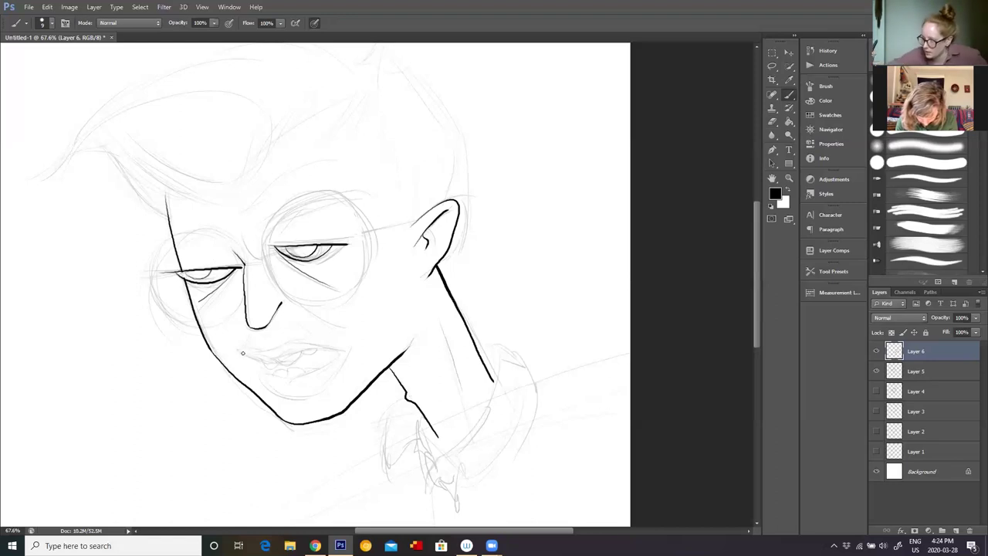
Step: Ink the open mouth with its upper and lower lips and the uneven teeth inside
{"action": "left_click_drag", "start_coordinate": [239, 351], "coordinate": [272, 348]}
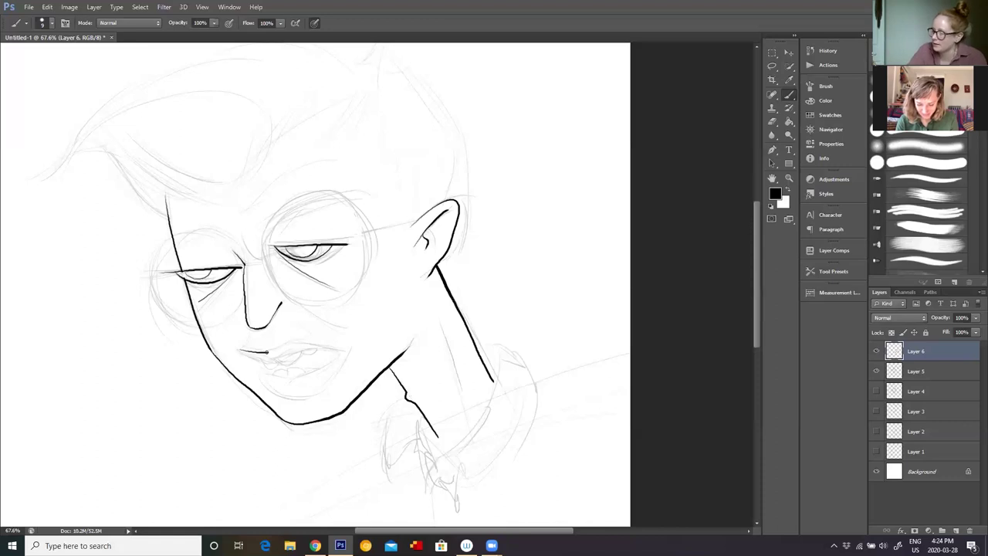
{"action": "left_click_drag", "start_coordinate": [287, 345], "coordinate": [242, 353]}
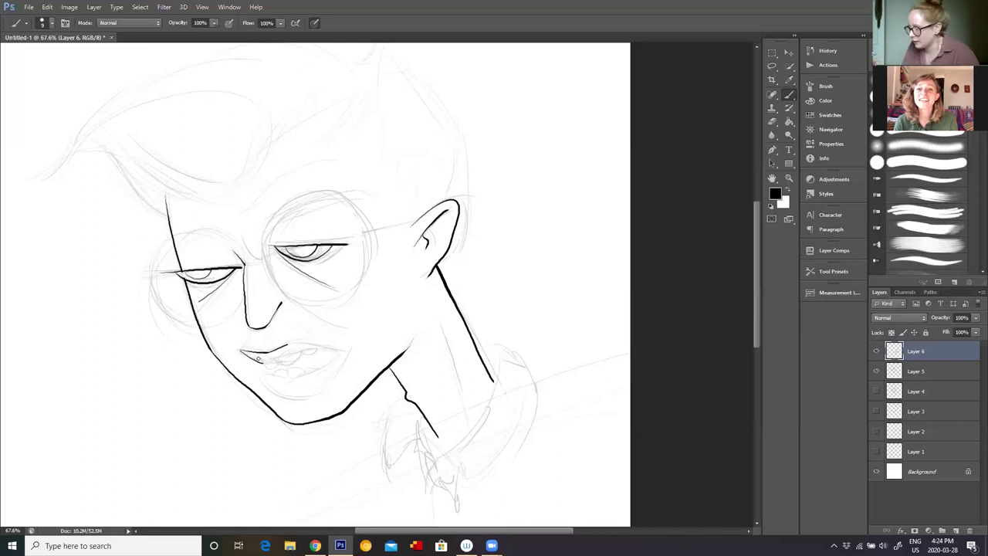
{"action": "mouse_move", "coordinate": [257, 359]}
{"action": "left_mouse_down"}
{"action": "mouse_move", "coordinate": [338, 349]}
{"action": "mouse_move", "coordinate": [298, 342]}
{"action": "mouse_move", "coordinate": [334, 352]}
{"action": "left_mouse_up"}
{"action": "mouse_move", "coordinate": [266, 375]}
{"action": "left_mouse_down"}
{"action": "mouse_move", "coordinate": [338, 356]}
{"action": "mouse_move", "coordinate": [313, 398]}
{"action": "mouse_move", "coordinate": [339, 355]}
{"action": "left_mouse_up"}
{"action": "left_click_drag", "start_coordinate": [272, 354], "coordinate": [289, 369]}
{"action": "key", "text": "ctrl+z"}
{"action": "mouse_move", "coordinate": [266, 363]}
{"action": "left_mouse_down"}
{"action": "mouse_move", "coordinate": [314, 350]}
{"action": "mouse_move", "coordinate": [298, 376]}
{"action": "left_mouse_up"}
{"action": "left_click_drag", "start_coordinate": [296, 368], "coordinate": [313, 373]}
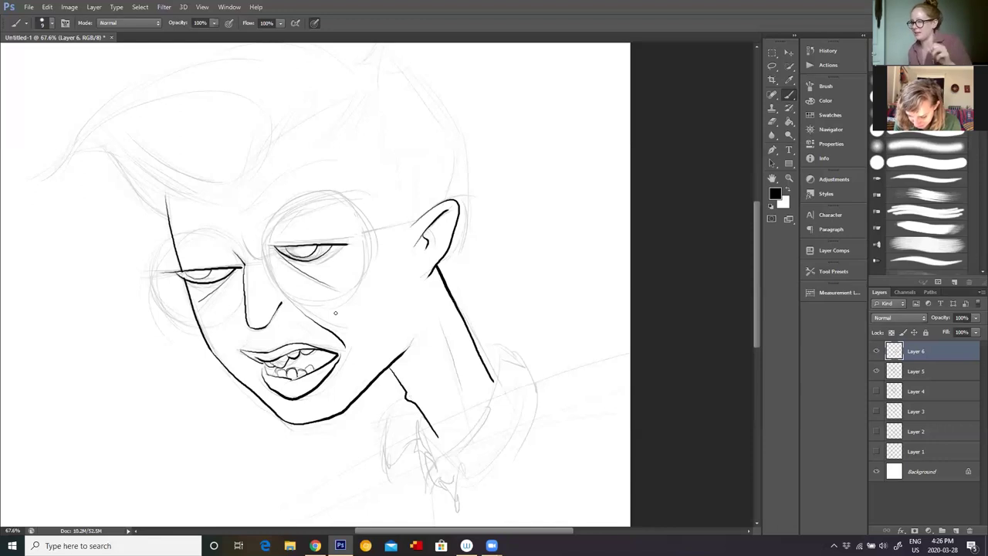
Step: Try inking the near lens's round frame with a thick doubled outline, and undo its strokes
{"action": "mouse_move", "coordinate": [756, 226]}
{"action": "left_mouse_down"}
{"action": "mouse_move", "coordinate": [761, 196]}
{"action": "mouse_move", "coordinate": [774, 193]}
{"action": "left_mouse_up"}
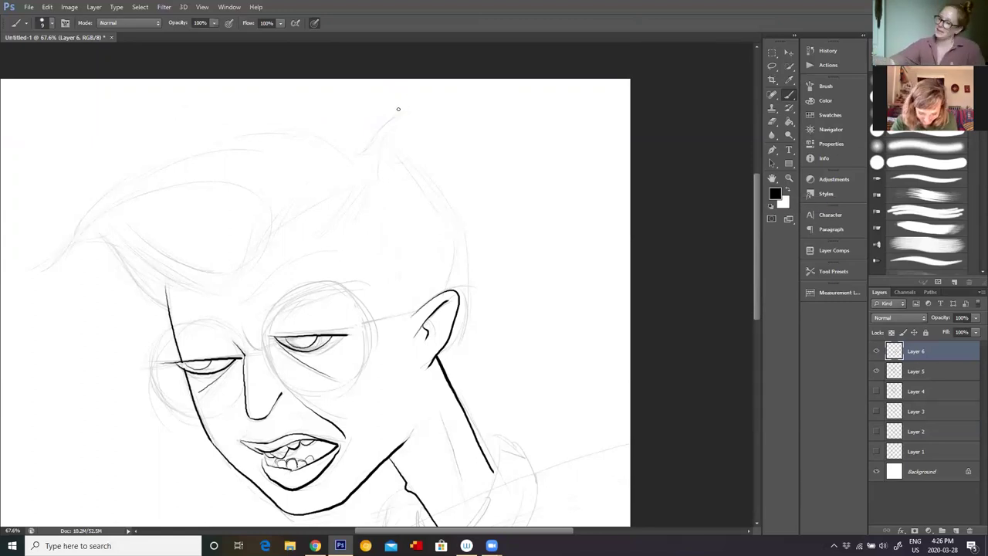
{"action": "scroll", "coordinate": [521, 197], "scroll_direction": "down", "scroll_amount": 2}
{"action": "mouse_move", "coordinate": [386, 270]}
{"action": "left_mouse_down"}
{"action": "mouse_move", "coordinate": [339, 347]}
{"action": "mouse_move", "coordinate": [369, 351]}
{"action": "mouse_move", "coordinate": [402, 334]}
{"action": "mouse_move", "coordinate": [408, 295]}
{"action": "mouse_move", "coordinate": [383, 264]}
{"action": "mouse_move", "coordinate": [354, 267]}
{"action": "left_mouse_up"}
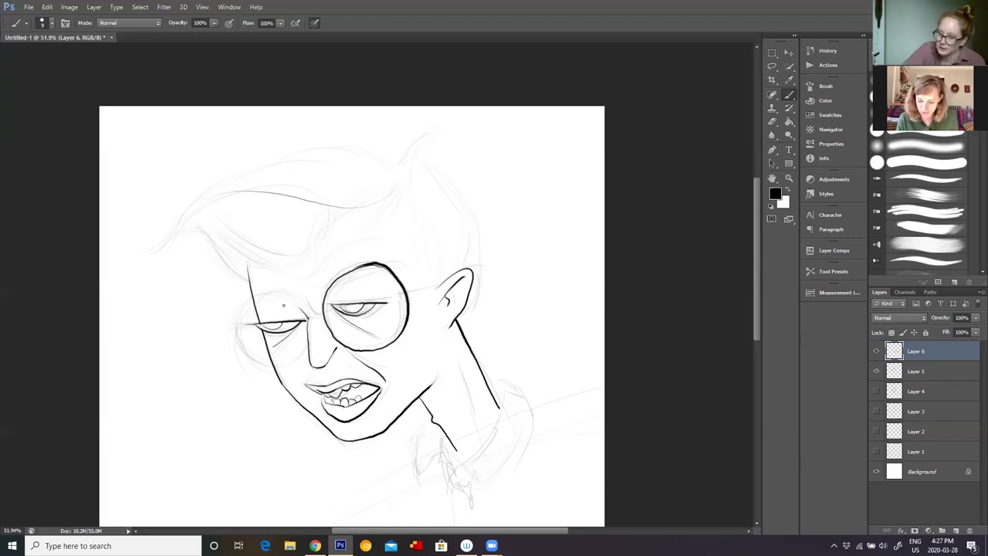
{"action": "mouse_move", "coordinate": [332, 333]}
{"action": "left_mouse_down"}
{"action": "mouse_move", "coordinate": [323, 289]}
{"action": "mouse_move", "coordinate": [389, 267]}
{"action": "left_mouse_up"}
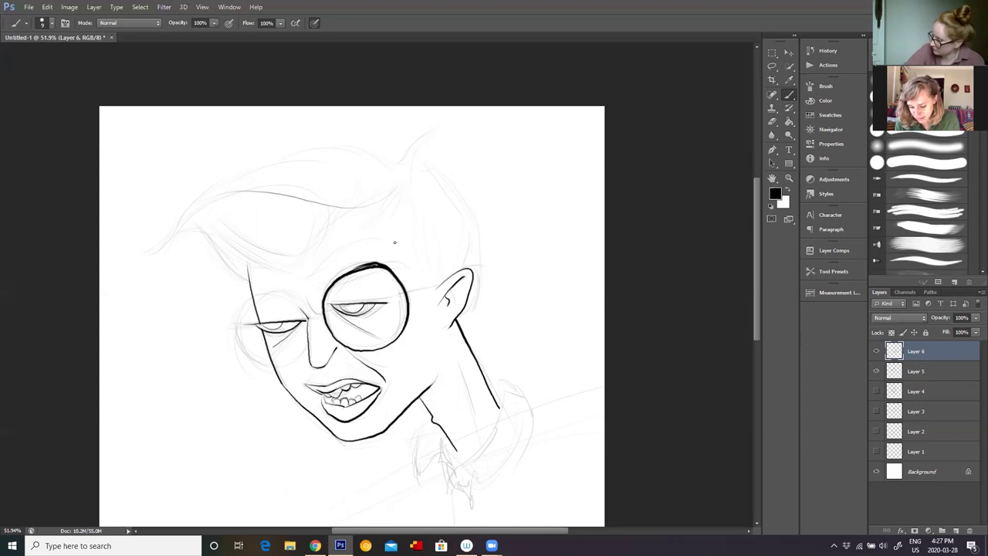
{"action": "mouse_move", "coordinate": [323, 302]}
{"action": "left_mouse_down"}
{"action": "mouse_move", "coordinate": [333, 331]}
{"action": "mouse_move", "coordinate": [367, 351]}
{"action": "left_mouse_up"}
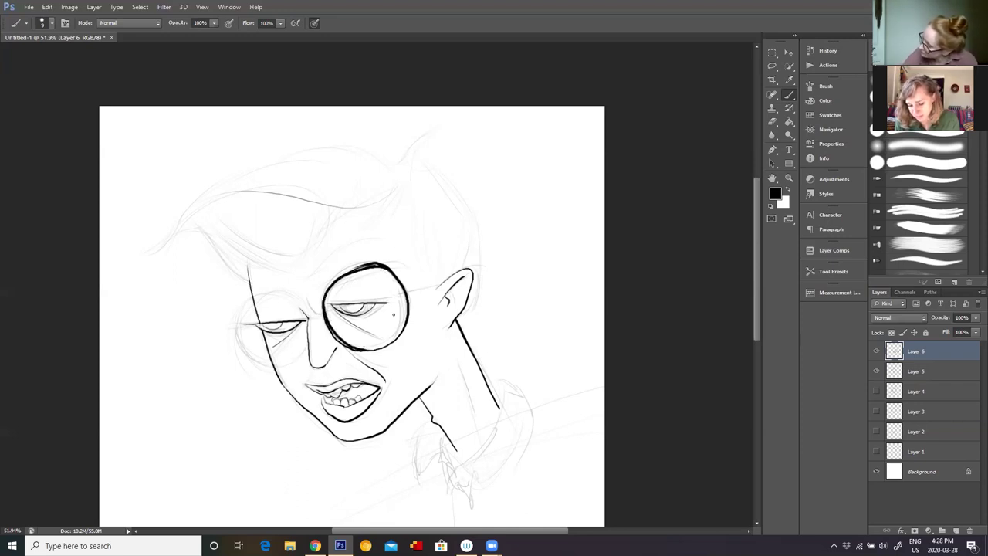
{"action": "mouse_move", "coordinate": [374, 269]}
{"action": "left_mouse_down"}
{"action": "mouse_move", "coordinate": [401, 291]}
{"action": "mouse_move", "coordinate": [406, 319]}
{"action": "left_mouse_up"}
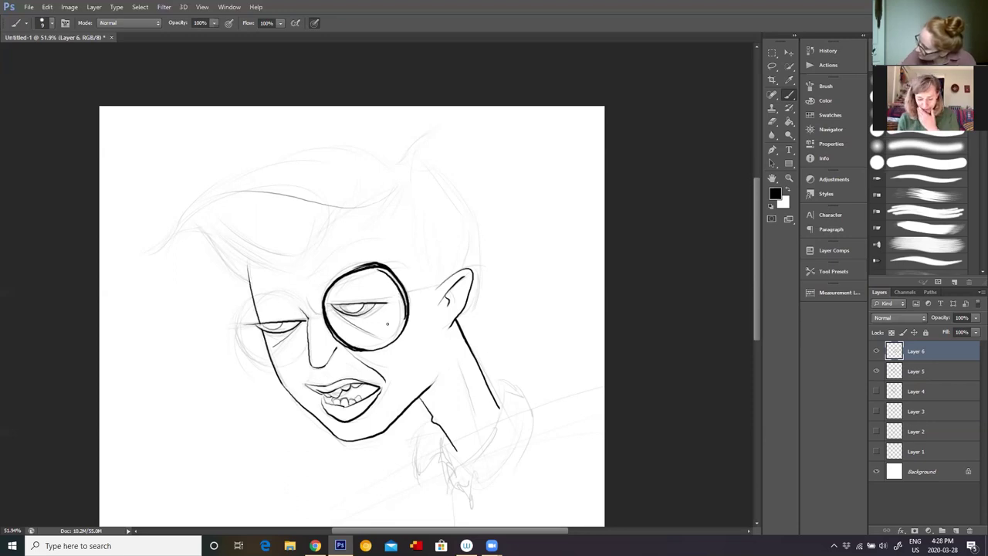
{"action": "left_click_drag", "start_coordinate": [367, 349], "coordinate": [405, 312]}
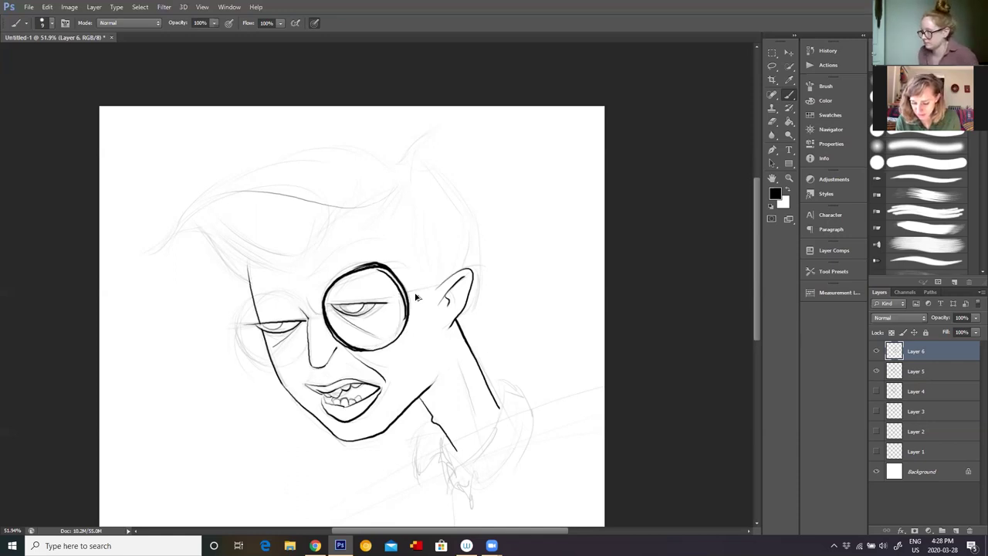
{"action": "key", "text": "ctrl+alt+z"}
{"action": "key", "text": "ctrl+alt+z"}
{"action": "key", "text": "ctrl+alt+z"}
{"action": "key", "text": "ctrl+alt+z"}
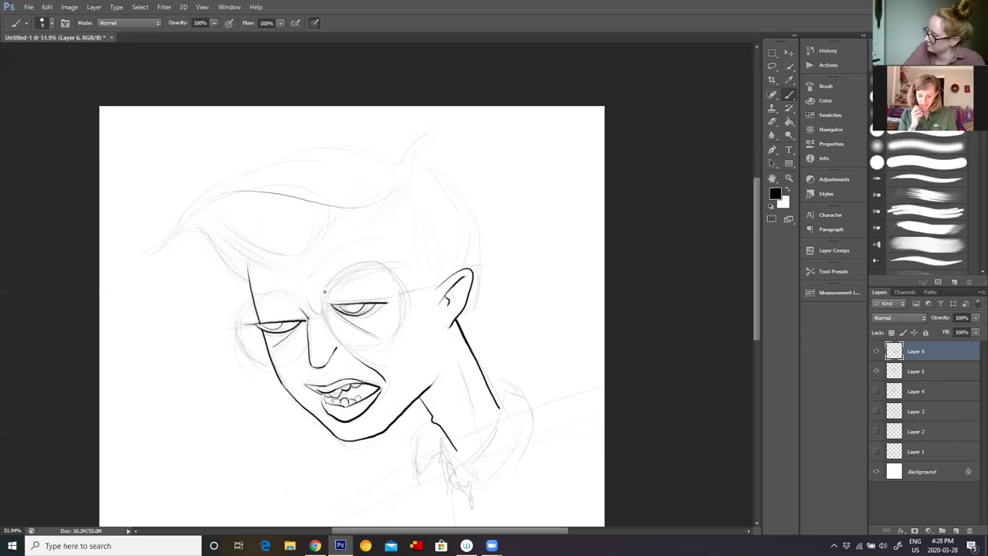
Step: Try a thinner single-line outline for the near lens's frame, and undo the attempts
{"action": "mouse_move", "coordinate": [322, 307]}
{"action": "left_mouse_down"}
{"action": "mouse_move", "coordinate": [328, 288]}
{"action": "mouse_move", "coordinate": [358, 271]}
{"action": "mouse_move", "coordinate": [384, 266]}
{"action": "mouse_move", "coordinate": [403, 288]}
{"action": "left_mouse_up"}
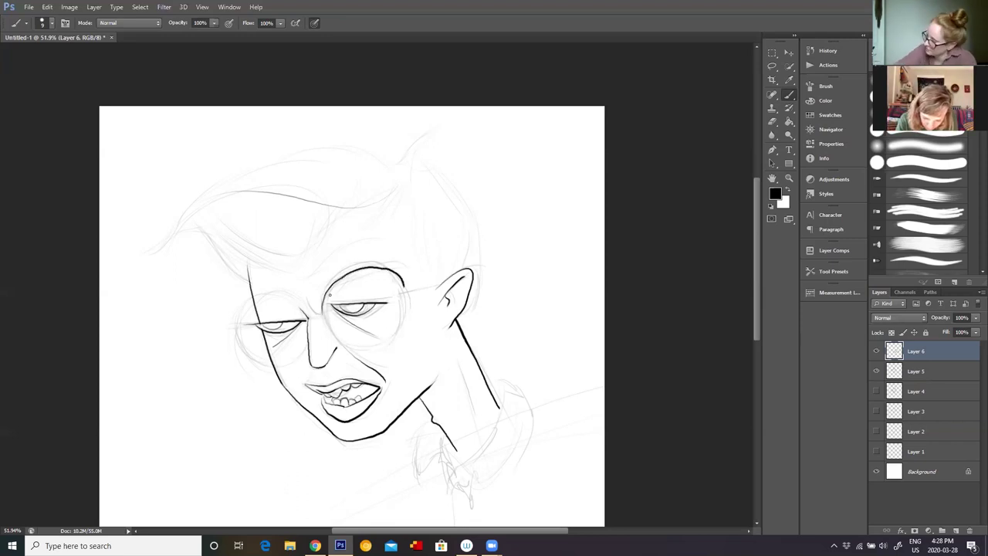
{"action": "key", "text": "ctrl+alt+z"}
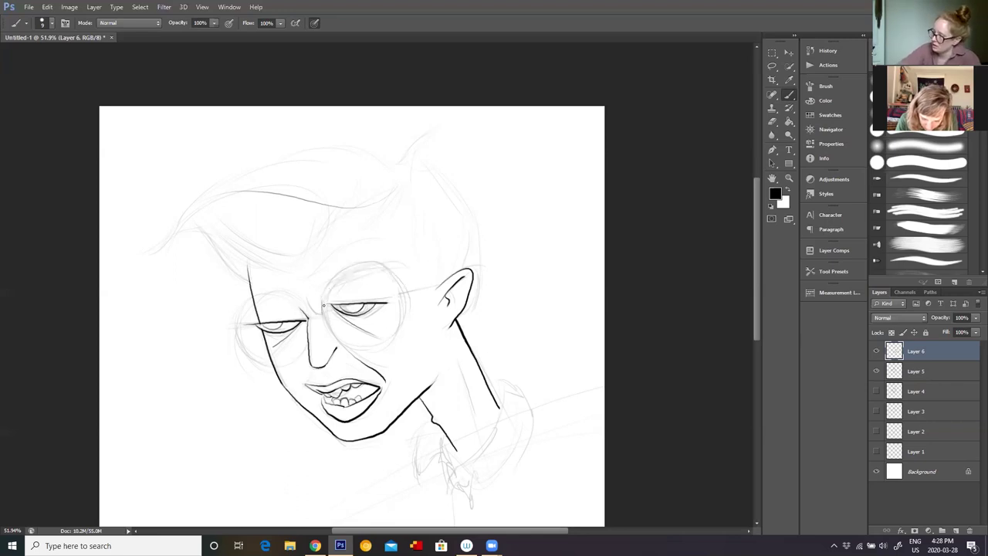
{"action": "mouse_move", "coordinate": [324, 306]}
{"action": "left_mouse_down"}
{"action": "mouse_move", "coordinate": [341, 277]}
{"action": "mouse_move", "coordinate": [373, 275]}
{"action": "mouse_move", "coordinate": [394, 291]}
{"action": "mouse_move", "coordinate": [398, 325]}
{"action": "left_mouse_up"}
{"action": "mouse_move", "coordinate": [323, 302]}
{"action": "left_mouse_down"}
{"action": "mouse_move", "coordinate": [342, 347]}
{"action": "mouse_move", "coordinate": [384, 338]}
{"action": "left_mouse_up"}
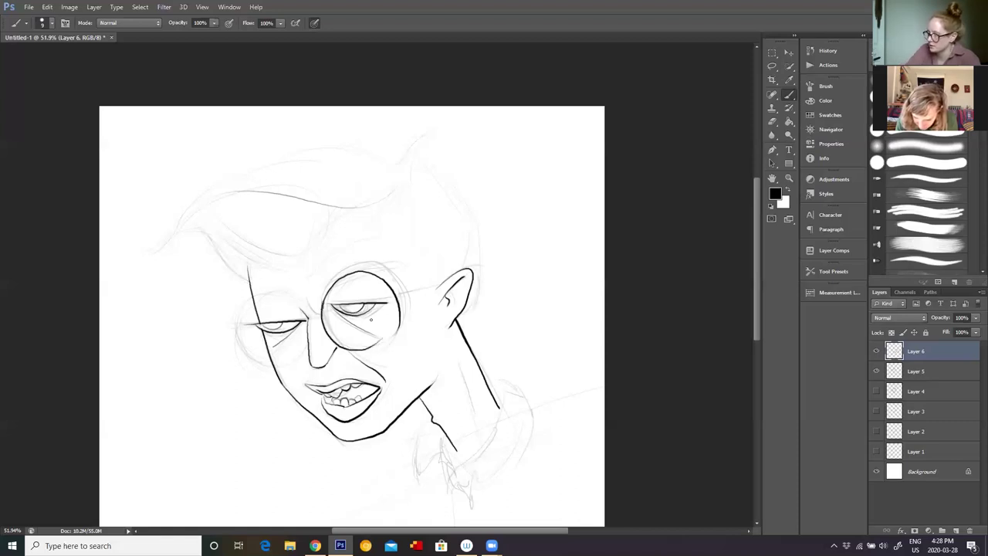
{"action": "key", "text": "ctrl+z"}
{"action": "mouse_move", "coordinate": [323, 306]}
{"action": "left_mouse_down"}
{"action": "mouse_move", "coordinate": [368, 347]}
{"action": "mouse_move", "coordinate": [345, 352]}
{"action": "mouse_move", "coordinate": [343, 340]}
{"action": "mouse_move", "coordinate": [378, 347]}
{"action": "mouse_move", "coordinate": [398, 327]}
{"action": "left_mouse_up"}
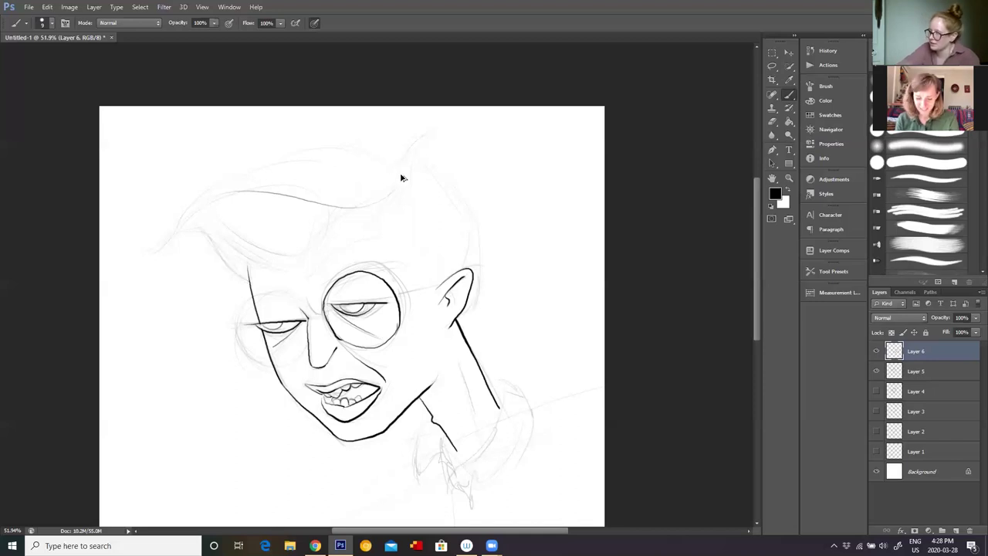
{"action": "key", "text": "ctrl+z"}
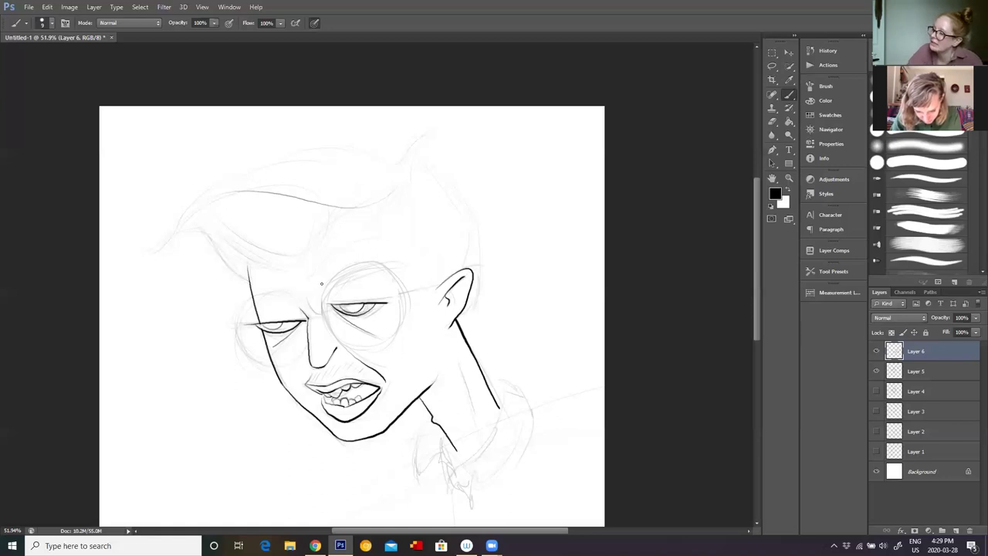
Step: Draw the near eyebrow with light arched strokes above the eye and a thin far eyebrow beside the forehead contour
{"action": "left_click_drag", "start_coordinate": [409, 275], "coordinate": [321, 287]}
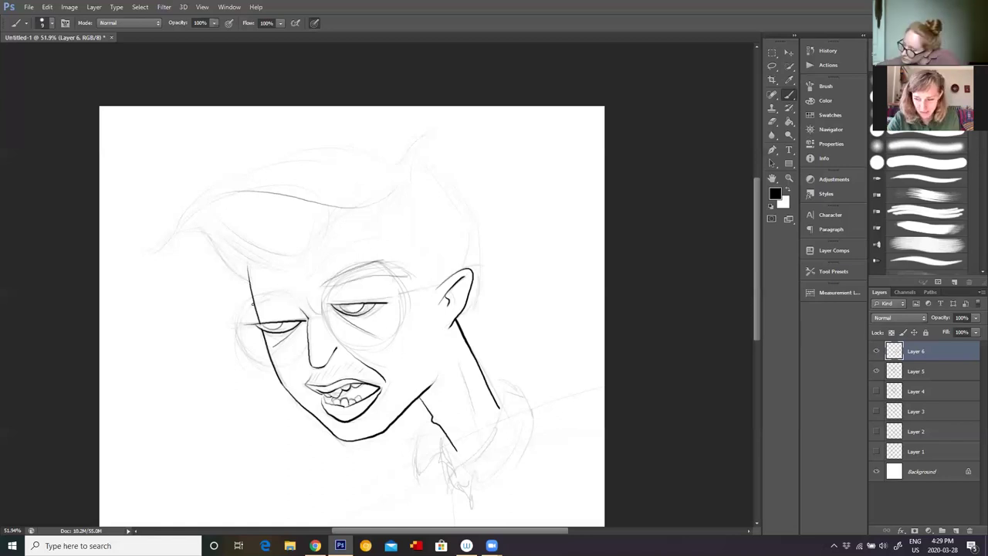
{"action": "mouse_move", "coordinate": [258, 290]}
{"action": "left_mouse_down"}
{"action": "mouse_move", "coordinate": [289, 295]}
{"action": "mouse_move", "coordinate": [284, 303]}
{"action": "left_mouse_up"}
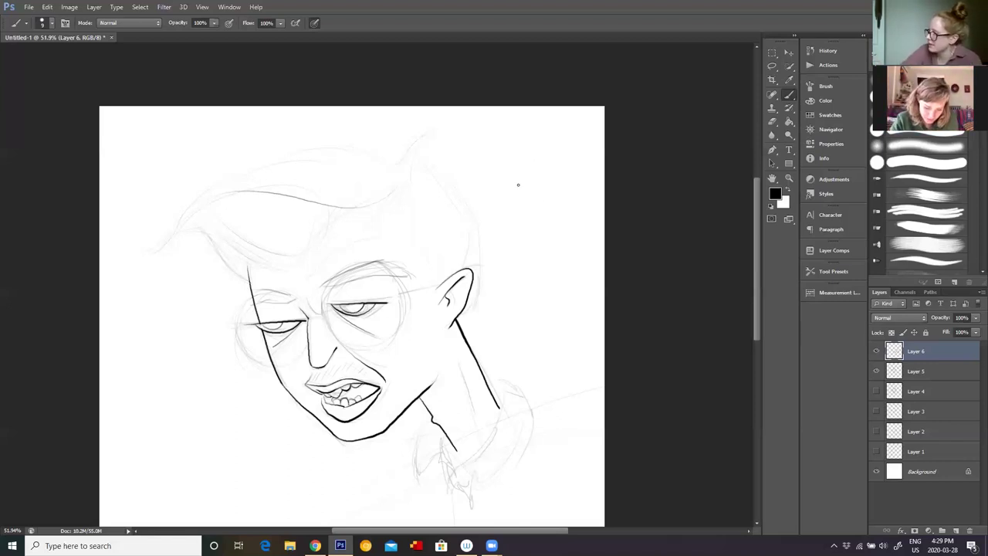
Step: Doodle small overlapping line examples on the blank area beside the head, and erase them again
{"action": "mouse_move", "coordinate": [520, 186]}
{"action": "left_mouse_down"}
{"action": "mouse_move", "coordinate": [545, 173]}
{"action": "mouse_move", "coordinate": [533, 208]}
{"action": "mouse_move", "coordinate": [539, 184]}
{"action": "left_mouse_up"}
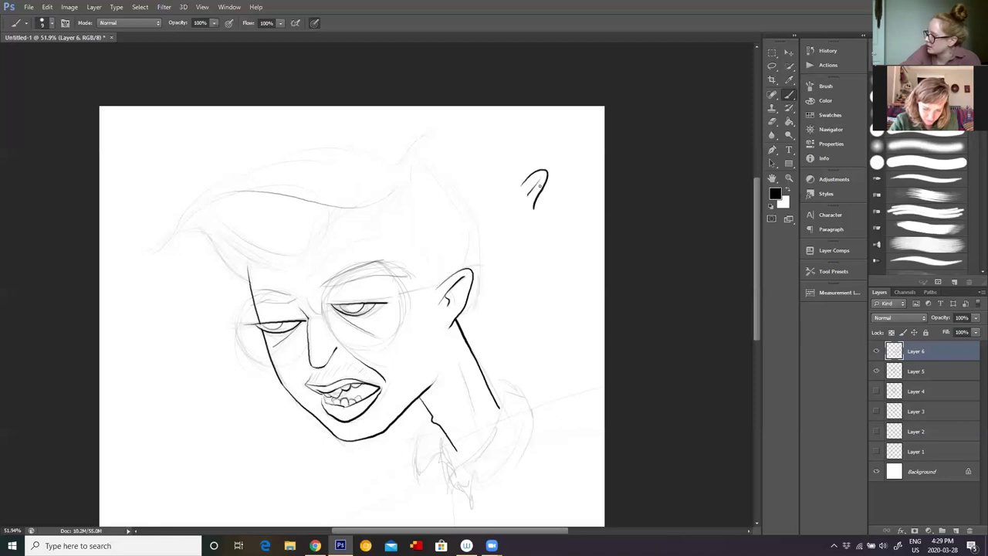
{"action": "mouse_move", "coordinate": [522, 266]}
{"action": "left_mouse_down"}
{"action": "mouse_move", "coordinate": [564, 255]}
{"action": "mouse_move", "coordinate": [524, 255]}
{"action": "mouse_move", "coordinate": [579, 253]}
{"action": "mouse_move", "coordinate": [533, 275]}
{"action": "left_mouse_up"}
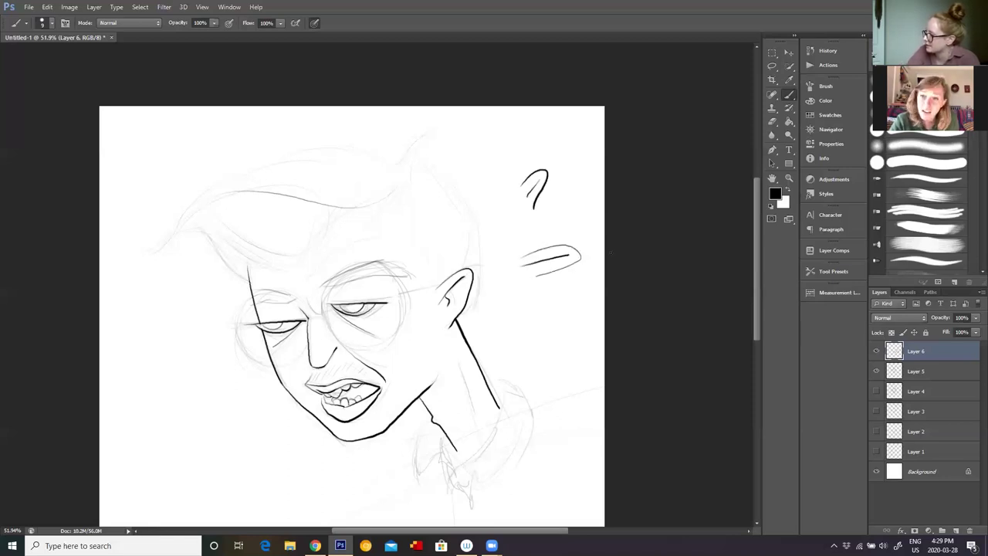
{"action": "left_click_drag", "start_coordinate": [522, 207], "coordinate": [544, 316]}
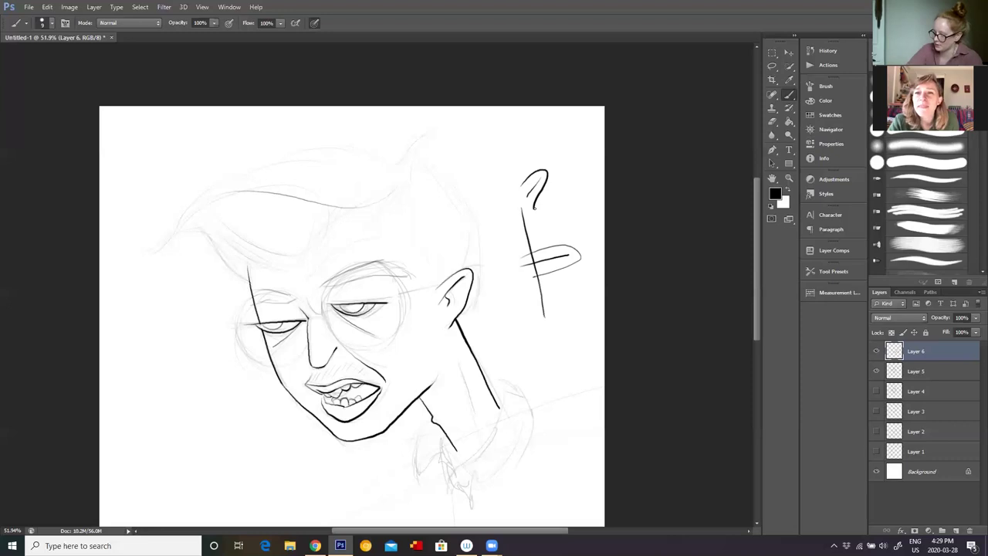
{"action": "key", "text": "e"}
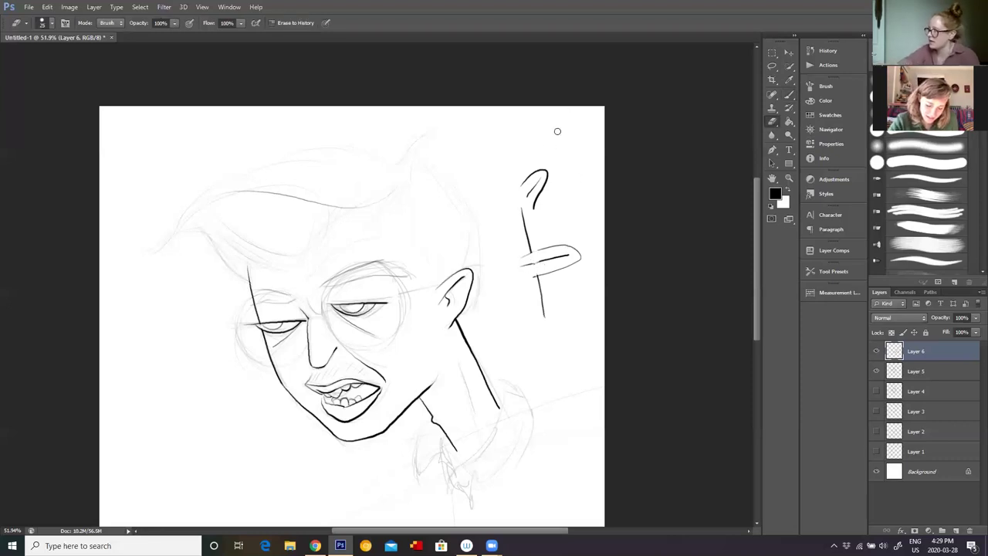
{"action": "key", "text": "b"}
{"action": "mouse_move", "coordinate": [550, 225]}
{"action": "left_mouse_down"}
{"action": "mouse_move", "coordinate": [580, 217]}
{"action": "mouse_move", "coordinate": [566, 227]}
{"action": "mouse_move", "coordinate": [569, 216]}
{"action": "left_mouse_up"}
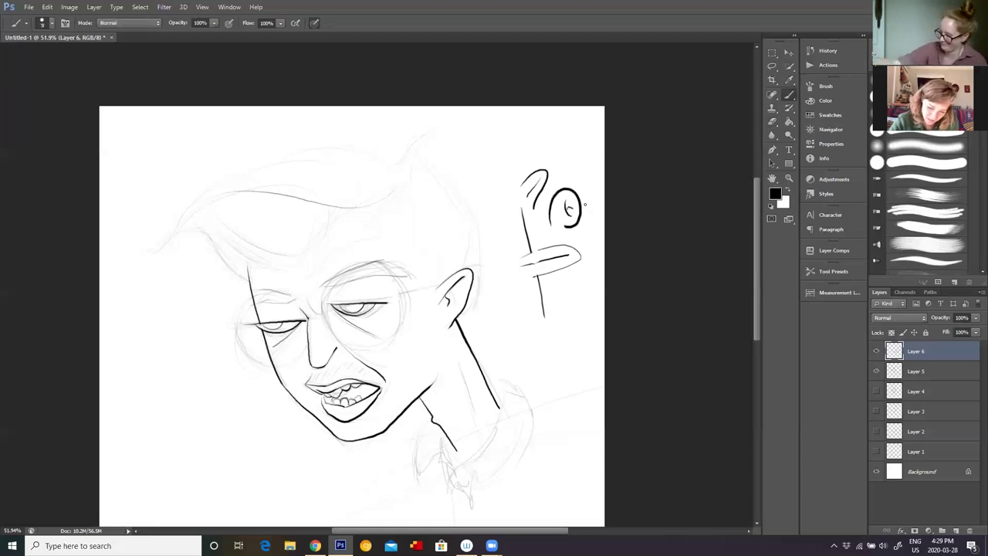
{"action": "key", "text": "e"}
{"action": "mouse_move", "coordinate": [544, 201]}
{"action": "left_mouse_down"}
{"action": "mouse_move", "coordinate": [541, 172]}
{"action": "mouse_move", "coordinate": [525, 186]}
{"action": "mouse_move", "coordinate": [542, 315]}
{"action": "left_mouse_up"}
{"action": "mouse_move", "coordinate": [523, 260]}
{"action": "left_mouse_down"}
{"action": "mouse_move", "coordinate": [541, 279]}
{"action": "mouse_move", "coordinate": [555, 260]}
{"action": "mouse_move", "coordinate": [560, 268]}
{"action": "mouse_move", "coordinate": [553, 250]}
{"action": "mouse_move", "coordinate": [565, 272]}
{"action": "mouse_move", "coordinate": [569, 235]}
{"action": "mouse_move", "coordinate": [580, 253]}
{"action": "left_mouse_up"}
{"action": "mouse_move", "coordinate": [581, 153]}
{"action": "left_mouse_down"}
{"action": "mouse_move", "coordinate": [583, 205]}
{"action": "mouse_move", "coordinate": [573, 230]}
{"action": "mouse_move", "coordinate": [582, 196]}
{"action": "mouse_move", "coordinate": [560, 232]}
{"action": "mouse_move", "coordinate": [578, 195]}
{"action": "mouse_move", "coordinate": [548, 228]}
{"action": "mouse_move", "coordinate": [551, 192]}
{"action": "left_mouse_up"}
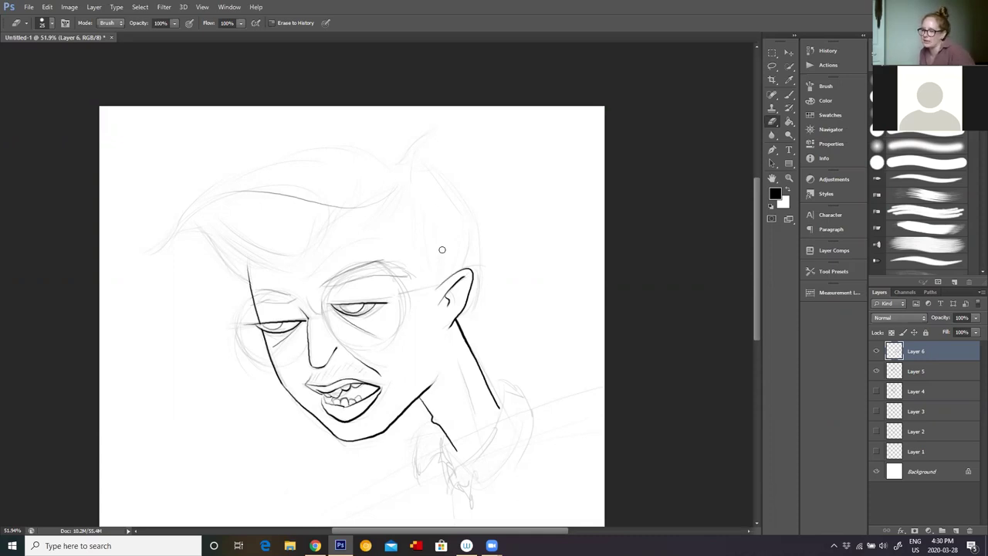
Step: Add a short crease between the eyebrows, and briefly hide the Layer 5 sketch to check the inked lines alone
{"action": "key", "text": "b"}
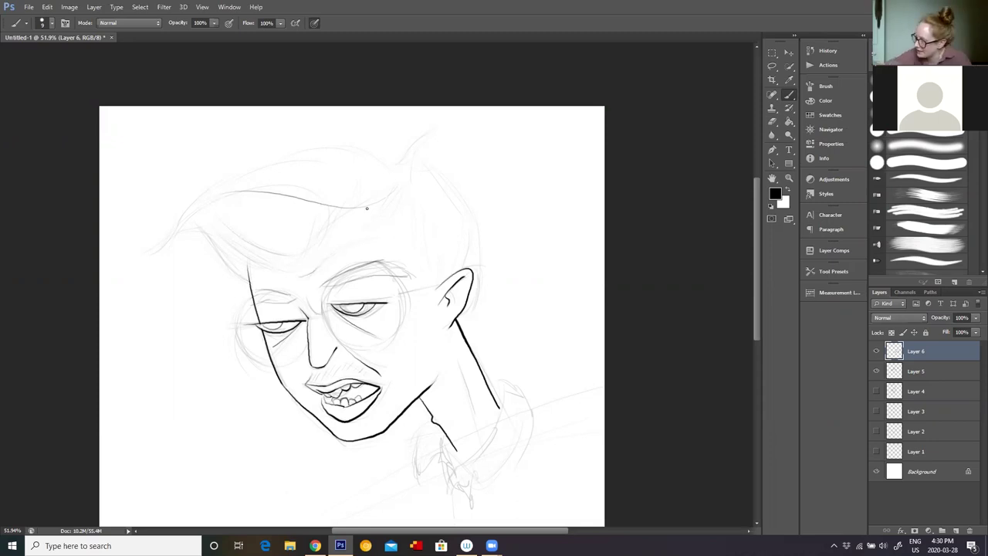
{"action": "left_click_drag", "start_coordinate": [310, 288], "coordinate": [318, 303]}
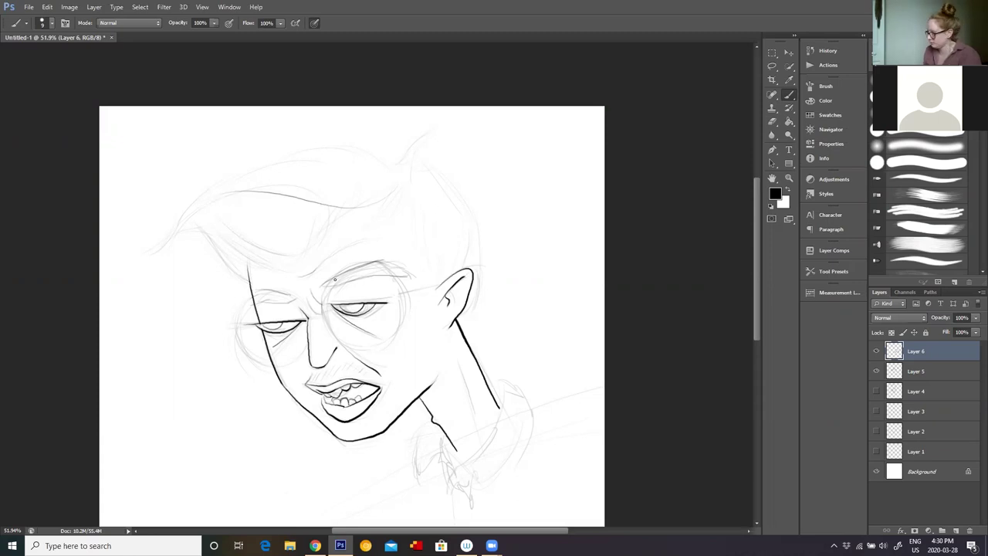
{"action": "left_click", "coordinate": [876, 371]}
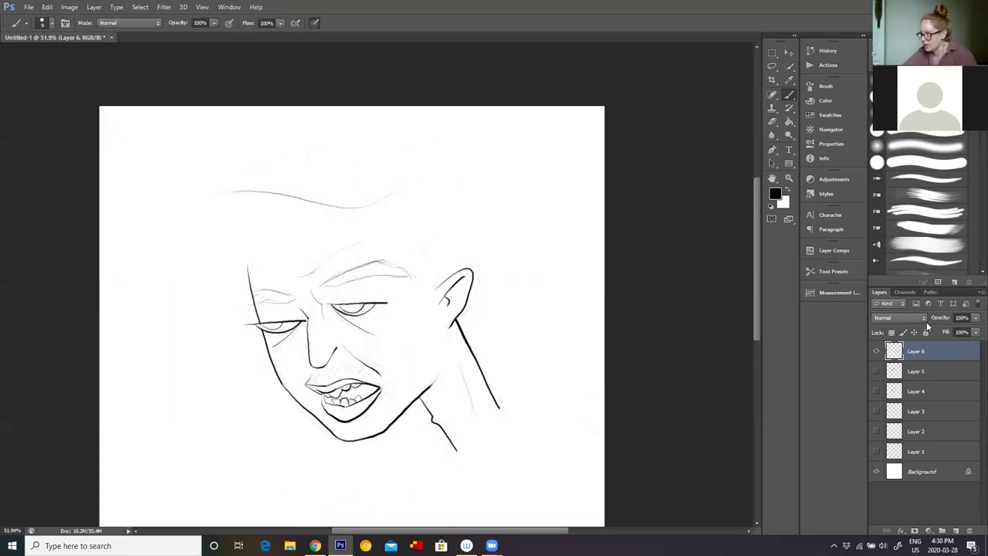
{"action": "left_click", "coordinate": [876, 371]}
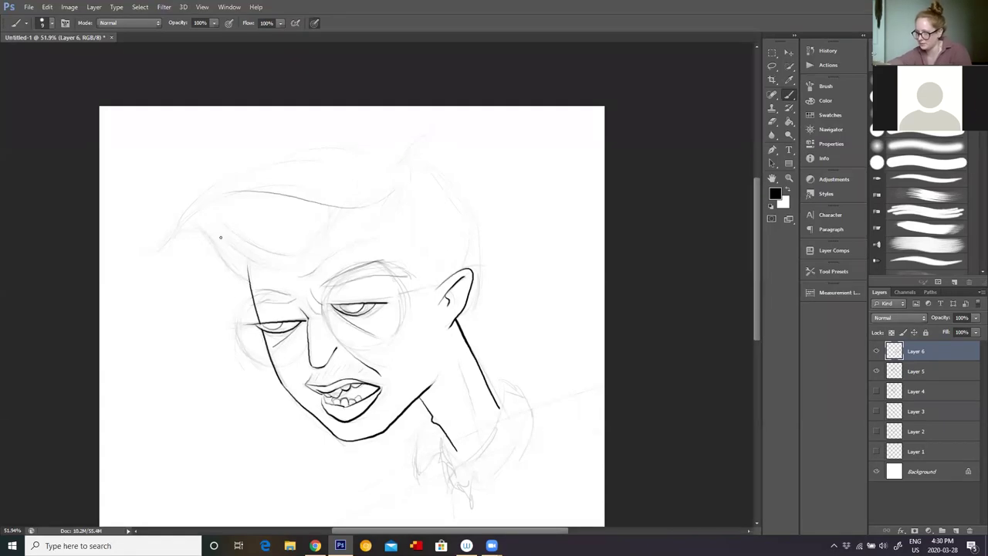
Step: Try inking the fringe's lower edge from the forelock to the forehead contour, and remove the strokes
{"action": "left_click_drag", "start_coordinate": [245, 256], "coordinate": [287, 271]}
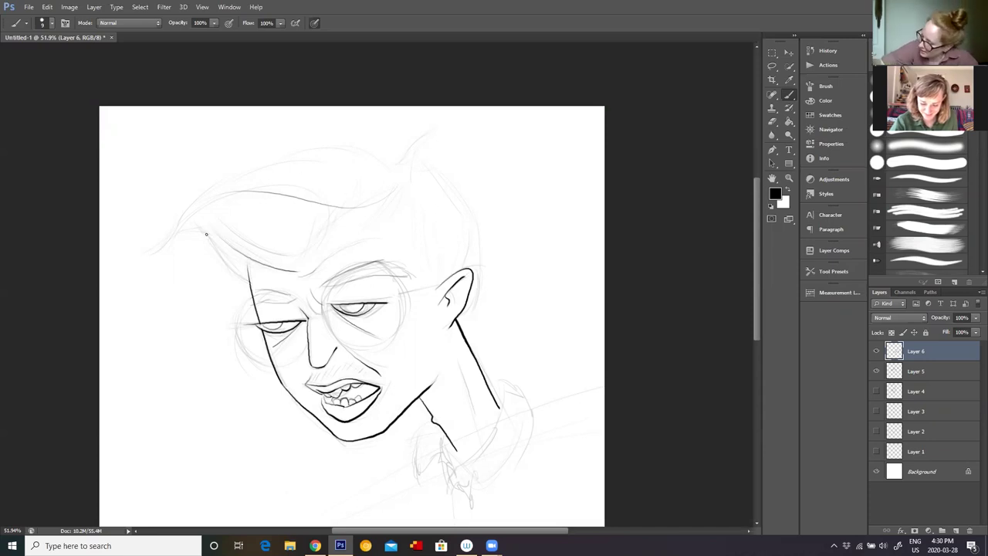
{"action": "left_click_drag", "start_coordinate": [220, 248], "coordinate": [247, 279]}
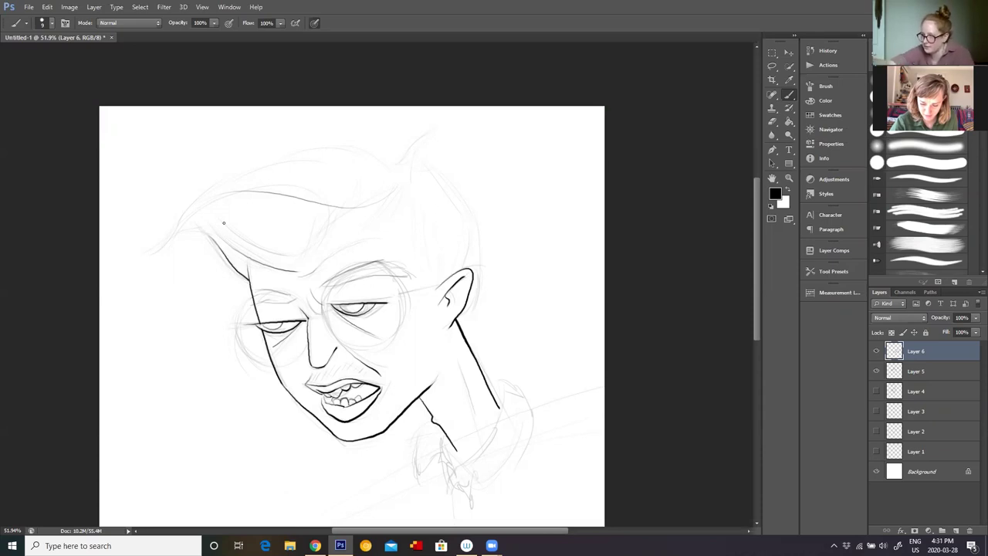
{"action": "key", "text": "e"}
{"action": "left_click_drag", "start_coordinate": [233, 270], "coordinate": [244, 276]}
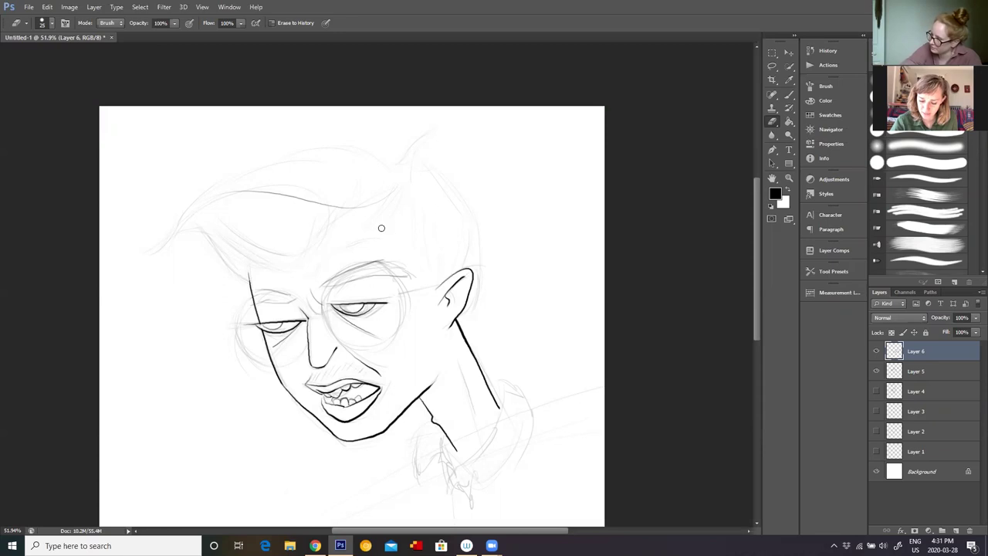
Step: Draw a short hairline point at the temple and a thin sideburn line running down toward the ear
{"action": "key", "text": "b"}
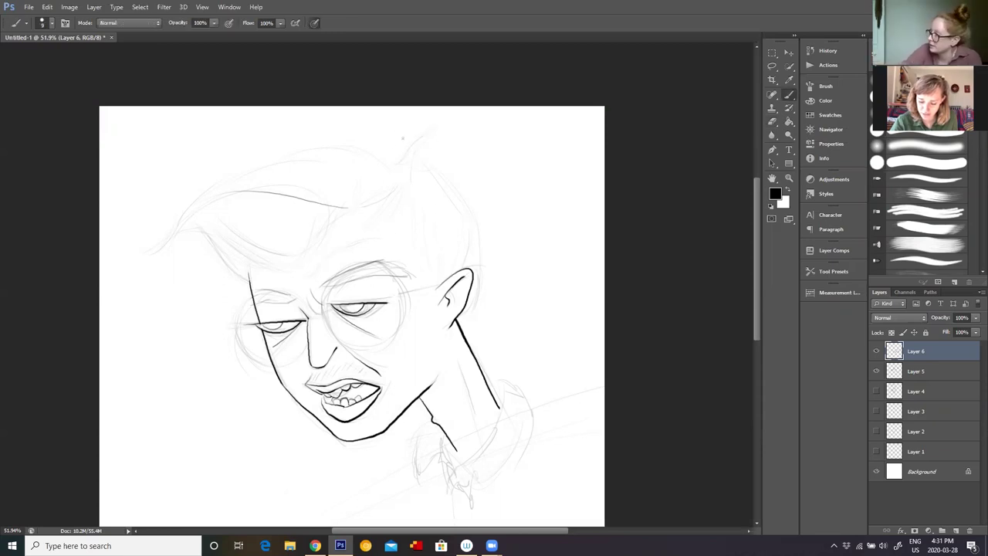
{"action": "left_click_drag", "start_coordinate": [389, 201], "coordinate": [395, 191]}
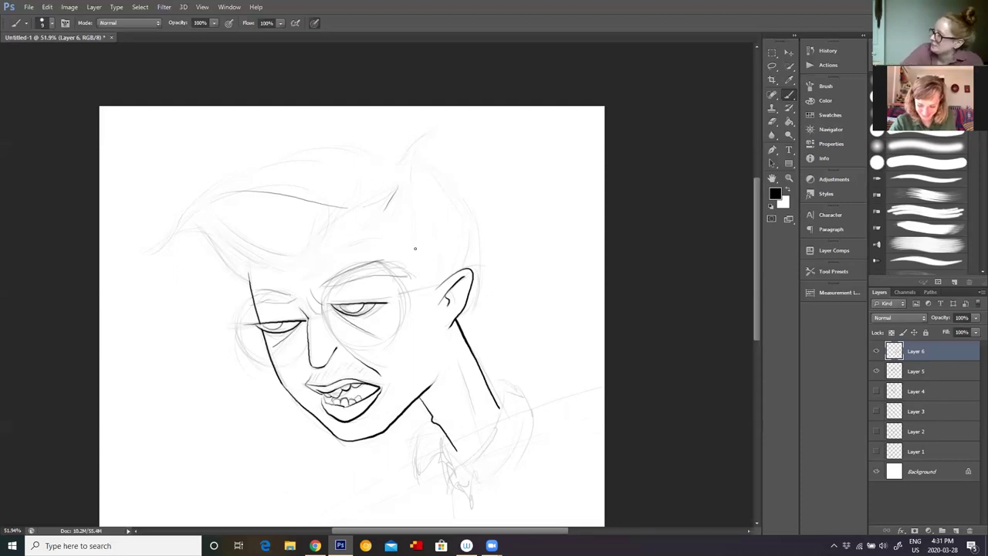
{"action": "left_click_drag", "start_coordinate": [410, 233], "coordinate": [408, 189]}
{"action": "mouse_move", "coordinate": [417, 253]}
{"action": "left_mouse_down"}
{"action": "mouse_move", "coordinate": [411, 230]}
{"action": "mouse_move", "coordinate": [427, 267]}
{"action": "left_mouse_up"}
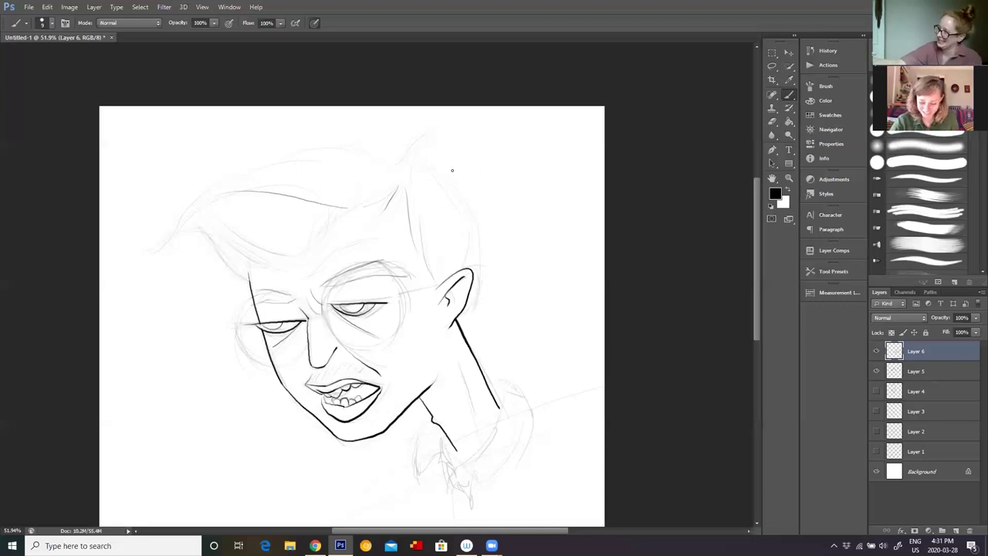
Step: Try inking the crown's hair tuft and the angular back of the head, erasing the overlapping contour lines
{"action": "mouse_move", "coordinate": [377, 148]}
{"action": "left_mouse_down"}
{"action": "mouse_move", "coordinate": [357, 142]}
{"action": "mouse_move", "coordinate": [397, 153]}
{"action": "left_mouse_up"}
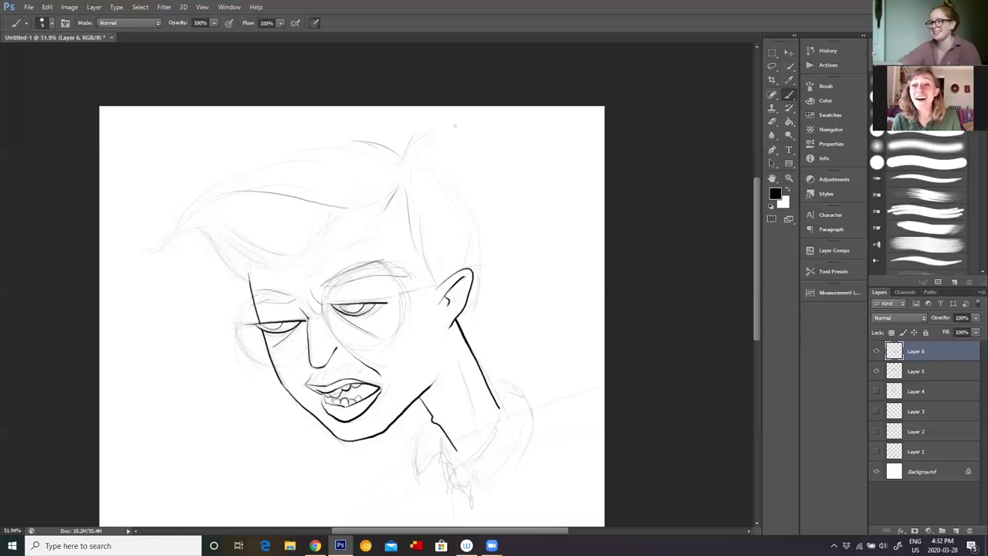
{"action": "left_click_drag", "start_coordinate": [406, 148], "coordinate": [432, 122]}
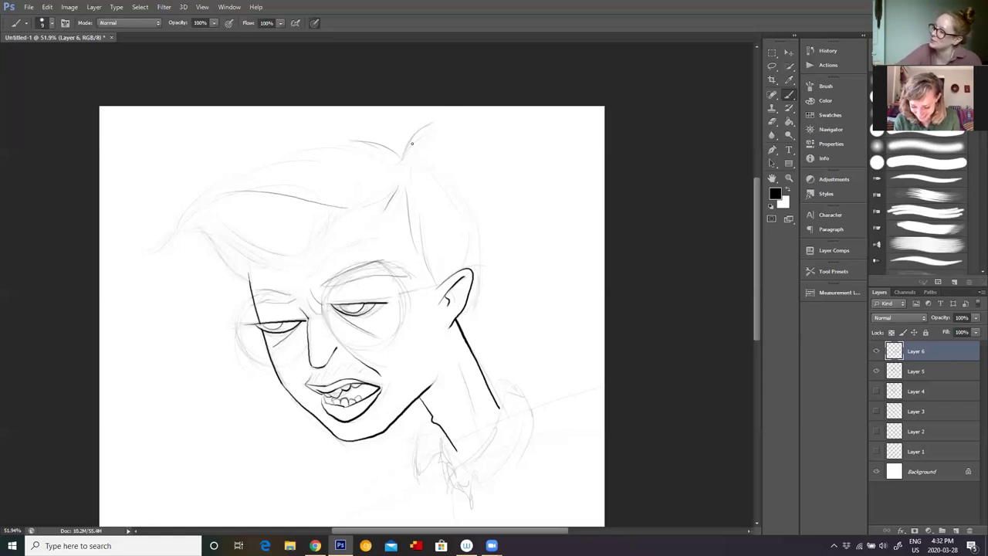
{"action": "mouse_move", "coordinate": [428, 144]}
{"action": "left_mouse_down"}
{"action": "mouse_move", "coordinate": [422, 156]}
{"action": "mouse_move", "coordinate": [452, 198]}
{"action": "left_mouse_up"}
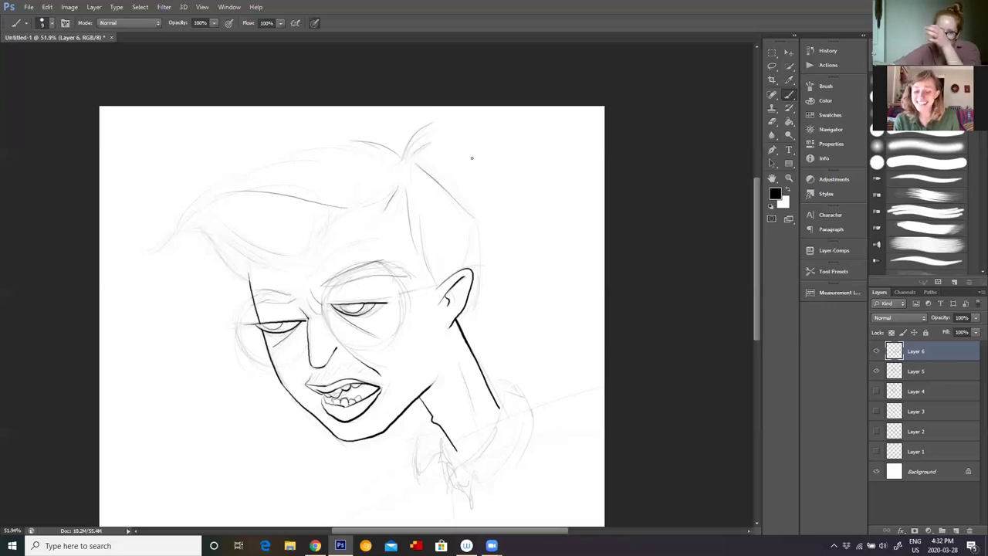
{"action": "mouse_move", "coordinate": [437, 182]}
{"action": "left_mouse_down"}
{"action": "mouse_move", "coordinate": [474, 247]}
{"action": "mouse_move", "coordinate": [476, 301]}
{"action": "left_mouse_up"}
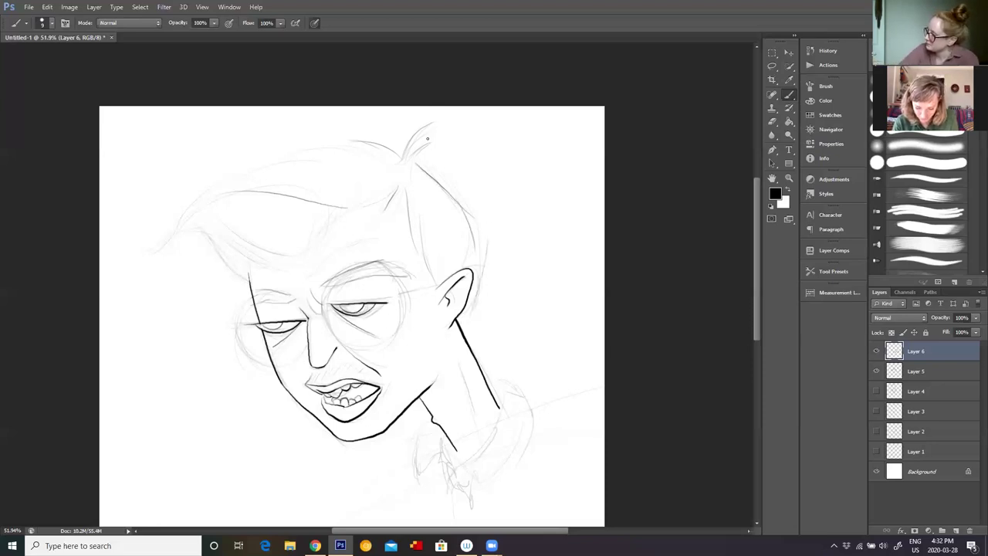
{"action": "left_click_drag", "start_coordinate": [466, 267], "coordinate": [473, 203]}
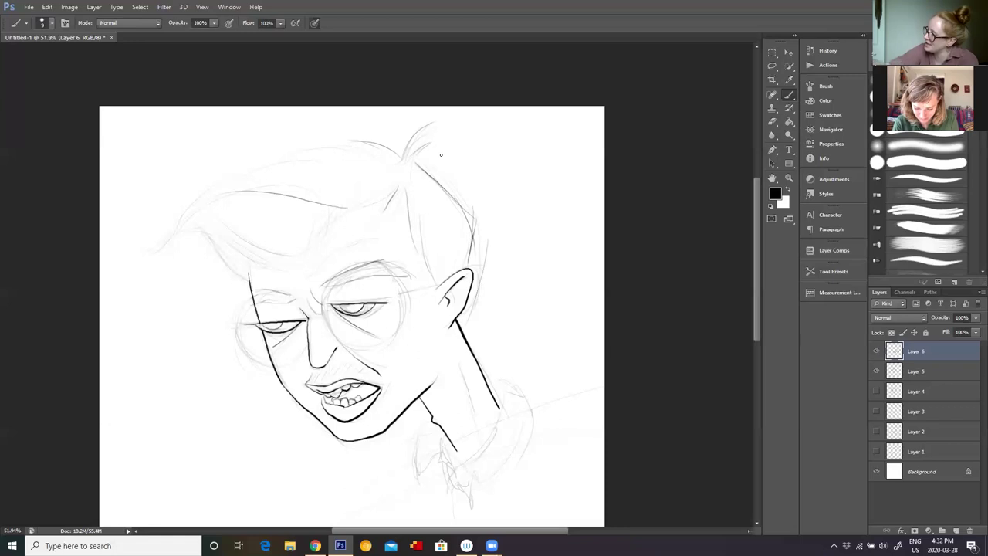
{"action": "left_click_drag", "start_coordinate": [416, 158], "coordinate": [478, 205]}
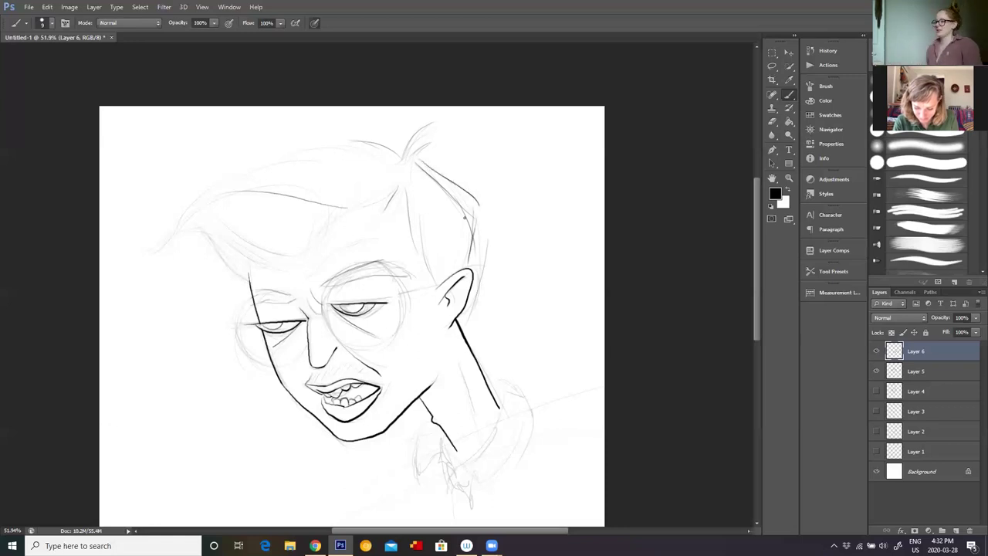
{"action": "key", "text": "e"}
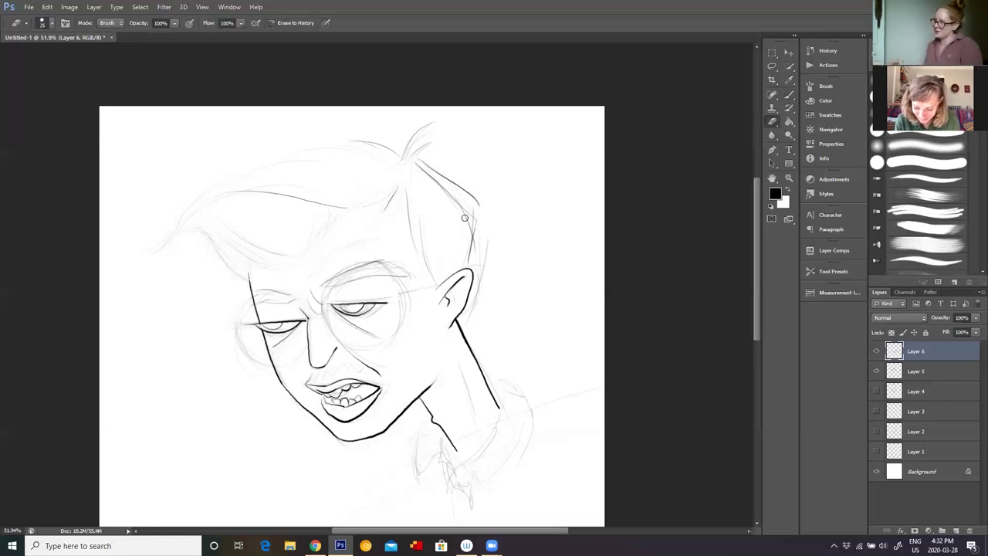
{"action": "left_click_drag", "start_coordinate": [417, 159], "coordinate": [424, 165]}
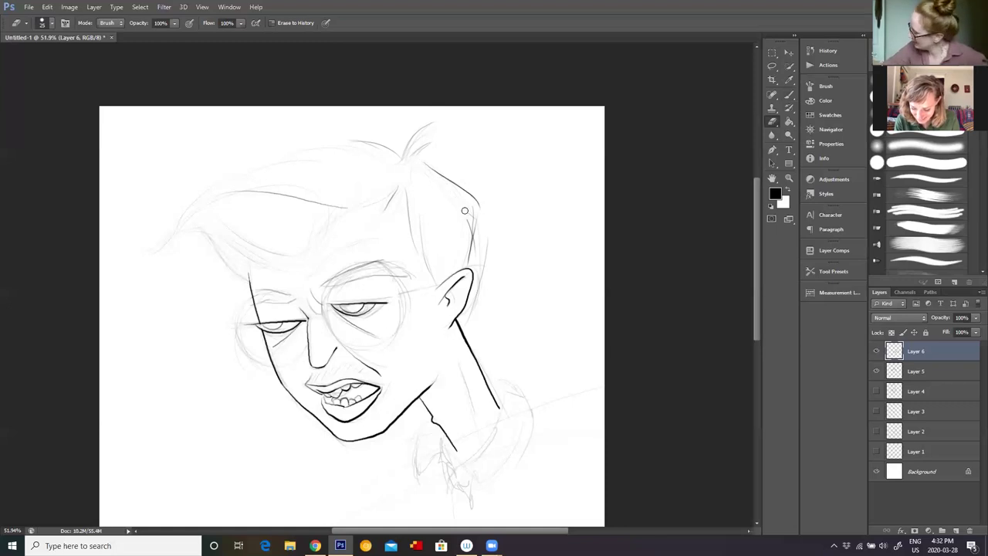
Step: Try inking both round lens frames with a thick size 15 outline, and undo the strokes
{"action": "scroll", "coordinate": [483, 355], "scroll_direction": "down", "scroll_amount": 3}
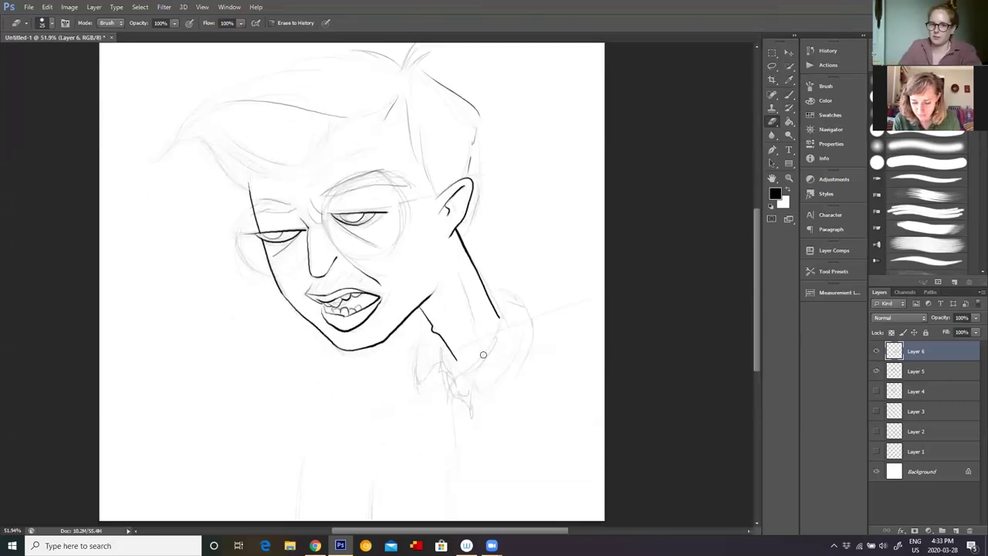
{"action": "scroll", "coordinate": [484, 354], "scroll_direction": "up", "scroll_amount": 3}
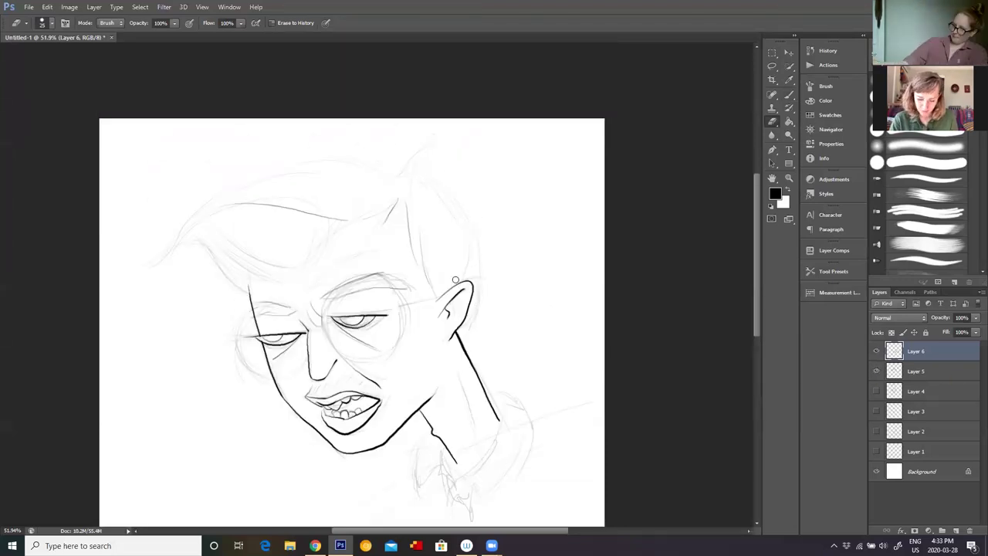
{"action": "key", "text": "b"}
{"action": "mouse_move", "coordinate": [363, 270]}
{"action": "left_mouse_down"}
{"action": "mouse_move", "coordinate": [340, 317]}
{"action": "mouse_move", "coordinate": [363, 274]}
{"action": "left_mouse_up"}
{"action": "key", "text": "ctrl+z"}
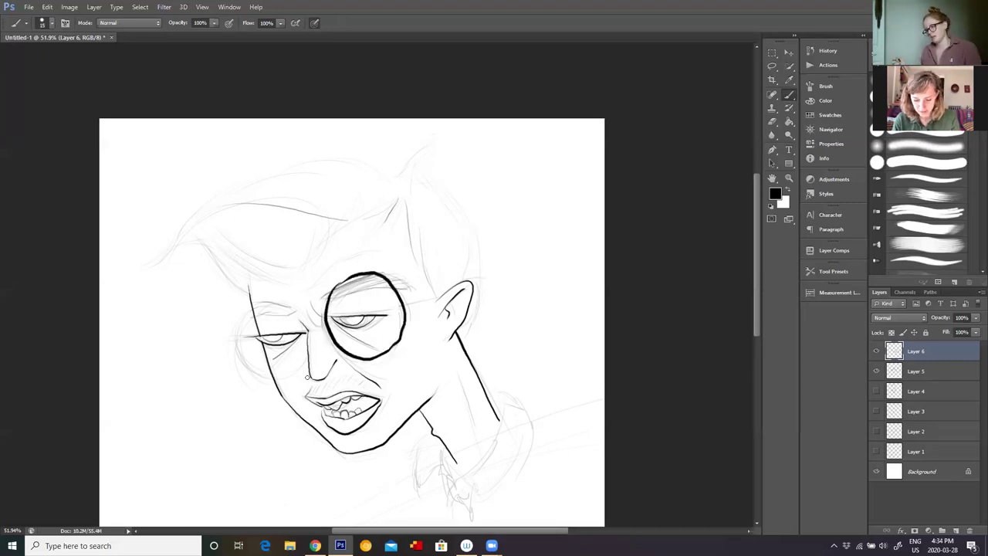
{"action": "mouse_move", "coordinate": [309, 313]}
{"action": "left_mouse_down"}
{"action": "mouse_move", "coordinate": [246, 321]}
{"action": "mouse_move", "coordinate": [293, 372]}
{"action": "mouse_move", "coordinate": [307, 328]}
{"action": "left_mouse_up"}
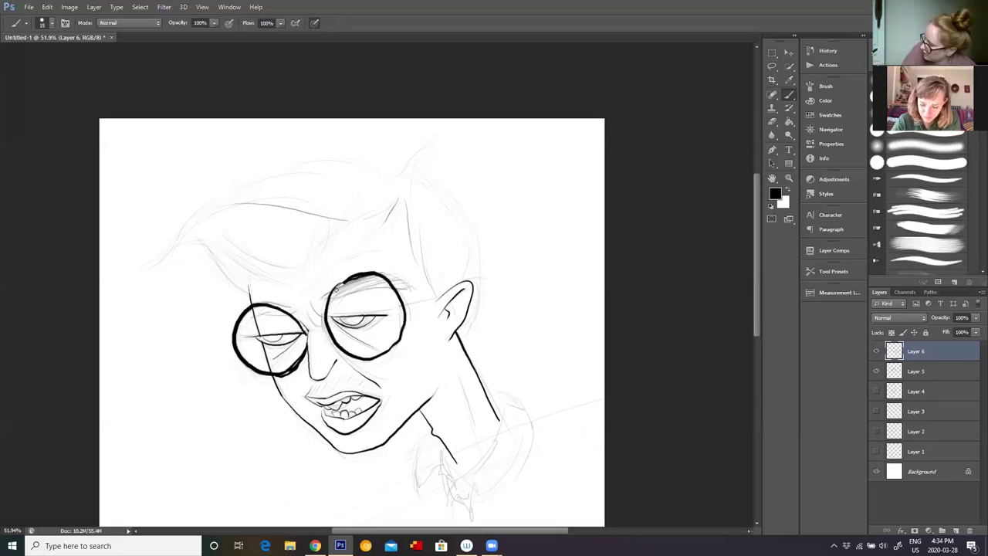
{"action": "key", "text": "ctrl+alt+z"}
{"action": "key", "text": "ctrl+alt+z"}
{"action": "key", "text": "ctrl+alt+z"}
{"action": "key", "text": "ctrl+alt+z"}
Step: Draw the hair's back contour sloping from the crown down behind the head
{"action": "mouse_move", "coordinate": [404, 171]}
{"action": "left_mouse_down"}
{"action": "mouse_move", "coordinate": [409, 146]}
{"action": "mouse_move", "coordinate": [475, 236]}
{"action": "mouse_move", "coordinate": [413, 136]}
{"action": "mouse_move", "coordinate": [411, 168]}
{"action": "mouse_move", "coordinate": [477, 233]}
{"action": "left_mouse_up"}
{"action": "key", "text": "e"}
{"action": "key", "text": "b"}
{"action": "key", "text": "e"}
{"action": "key", "text": "b"}
Step: Sketch the swept fringe, the top of the hair, the hairline beside the ear and the back of the head
{"action": "mouse_move", "coordinate": [202, 236]}
{"action": "left_mouse_down"}
{"action": "mouse_move", "coordinate": [307, 282]}
{"action": "mouse_move", "coordinate": [403, 200]}
{"action": "left_mouse_up"}
{"action": "left_click_drag", "start_coordinate": [371, 158], "coordinate": [403, 162]}
{"action": "mouse_move", "coordinate": [144, 263]}
{"action": "left_mouse_down"}
{"action": "mouse_move", "coordinate": [213, 252]}
{"action": "mouse_move", "coordinate": [339, 209]}
{"action": "left_mouse_up"}
{"action": "left_click_drag", "start_coordinate": [298, 165], "coordinate": [379, 161]}
{"action": "mouse_move", "coordinate": [171, 246]}
{"action": "left_mouse_down"}
{"action": "mouse_move", "coordinate": [356, 146]}
{"action": "mouse_move", "coordinate": [411, 167]}
{"action": "left_mouse_up"}
{"action": "left_click_drag", "start_coordinate": [442, 273], "coordinate": [424, 207]}
{"action": "mouse_move", "coordinate": [418, 173]}
{"action": "left_mouse_down"}
{"action": "mouse_move", "coordinate": [483, 260]}
{"action": "mouse_move", "coordinate": [475, 344]}
{"action": "left_mouse_up"}
Step: Sketch both round lens frames of the glasses with thin, overlapping circular lines around the eyes
{"action": "left_click_drag", "start_coordinate": [367, 284], "coordinate": [366, 286]}
{"action": "mouse_move", "coordinate": [301, 310]}
{"action": "left_mouse_down"}
{"action": "mouse_move", "coordinate": [254, 318]}
{"action": "mouse_move", "coordinate": [297, 363]}
{"action": "mouse_move", "coordinate": [255, 362]}
{"action": "mouse_move", "coordinate": [301, 375]}
{"action": "left_mouse_up"}
{"action": "key", "text": "ctrl+z"}
{"action": "left_click_drag", "start_coordinate": [332, 301], "coordinate": [372, 363]}
{"action": "left_click_drag", "start_coordinate": [394, 293], "coordinate": [410, 335]}
Step: Draw the collar wrapping around the base of the neck, with its upper rim, outer curve and front fold
{"action": "scroll", "coordinate": [454, 318], "scroll_direction": "down", "scroll_amount": 5}
{"action": "left_click_drag", "start_coordinate": [441, 279], "coordinate": [429, 324]}
{"action": "mouse_move", "coordinate": [453, 303]}
{"action": "left_mouse_down"}
{"action": "mouse_move", "coordinate": [518, 244]}
{"action": "mouse_move", "coordinate": [530, 285]}
{"action": "left_mouse_up"}
{"action": "mouse_move", "coordinate": [505, 238]}
{"action": "left_mouse_down"}
{"action": "mouse_move", "coordinate": [527, 266]}
{"action": "mouse_move", "coordinate": [492, 331]}
{"action": "mouse_move", "coordinate": [527, 295]}
{"action": "mouse_move", "coordinate": [456, 333]}
{"action": "mouse_move", "coordinate": [428, 306]}
{"action": "mouse_move", "coordinate": [457, 340]}
{"action": "left_mouse_up"}
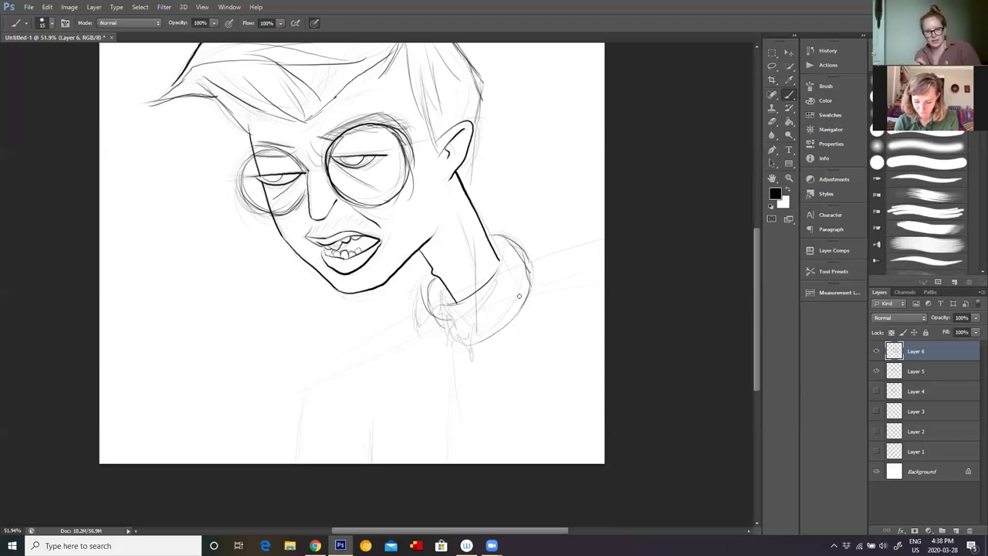
{"action": "mouse_move", "coordinate": [530, 291]}
{"action": "left_mouse_down"}
{"action": "mouse_move", "coordinate": [503, 255]}
{"action": "mouse_move", "coordinate": [513, 307]}
{"action": "mouse_move", "coordinate": [468, 324]}
{"action": "mouse_move", "coordinate": [460, 344]}
{"action": "mouse_move", "coordinate": [432, 285]}
{"action": "mouse_move", "coordinate": [429, 302]}
{"action": "mouse_move", "coordinate": [434, 279]}
{"action": "mouse_move", "coordinate": [450, 343]}
{"action": "mouse_move", "coordinate": [490, 349]}
{"action": "left_mouse_up"}
{"action": "mouse_move", "coordinate": [445, 287]}
{"action": "left_mouse_down"}
{"action": "mouse_move", "coordinate": [450, 305]}
{"action": "mouse_move", "coordinate": [478, 294]}
{"action": "left_mouse_up"}
{"action": "left_click_drag", "start_coordinate": [456, 301], "coordinate": [468, 298]}
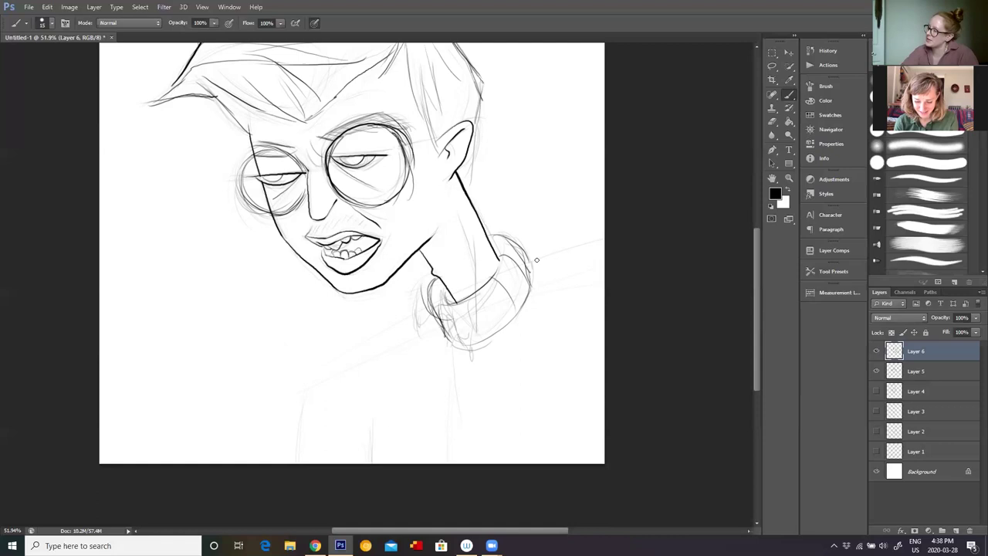
Step: Try sketching the far shoulder line, a raised near shoulder and a sleeve crease, and erase them again
{"action": "left_click_drag", "start_coordinate": [531, 262], "coordinate": [596, 241]}
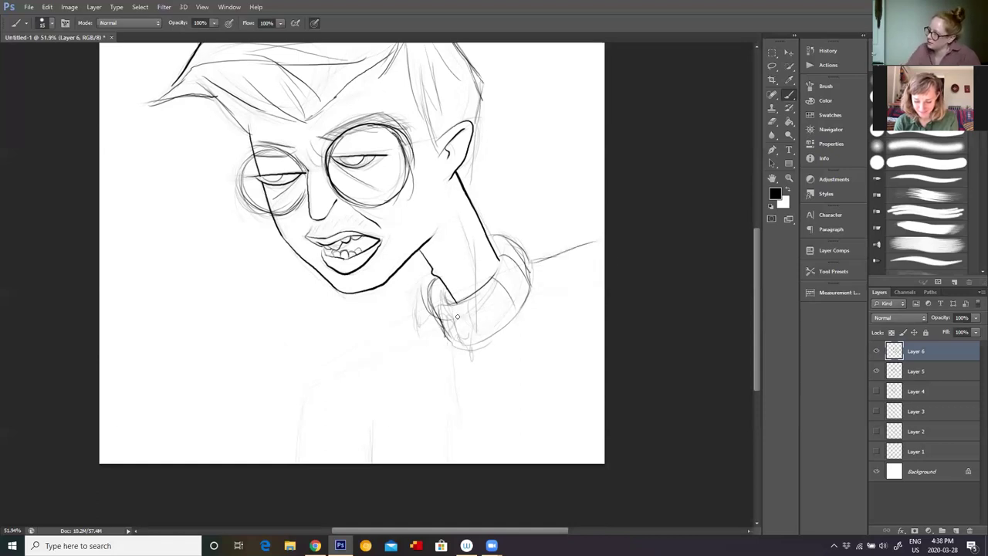
{"action": "mouse_move", "coordinate": [442, 333]}
{"action": "left_mouse_down"}
{"action": "mouse_move", "coordinate": [340, 326]}
{"action": "mouse_move", "coordinate": [255, 371]}
{"action": "mouse_move", "coordinate": [243, 406]}
{"action": "left_mouse_up"}
{"action": "mouse_move", "coordinate": [307, 462]}
{"action": "left_mouse_down"}
{"action": "mouse_move", "coordinate": [277, 397]}
{"action": "mouse_move", "coordinate": [382, 318]}
{"action": "left_mouse_up"}
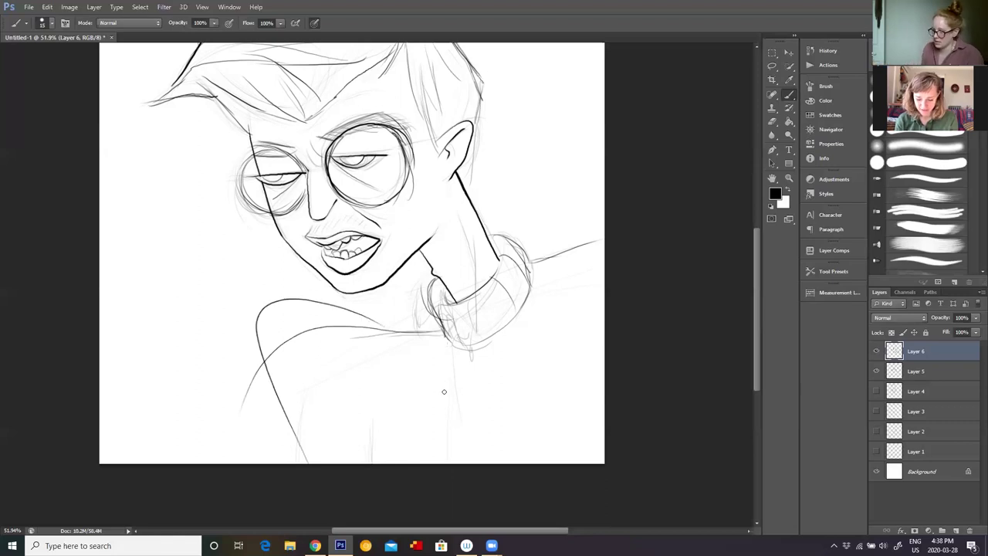
{"action": "left_click_drag", "start_coordinate": [315, 372], "coordinate": [324, 383]}
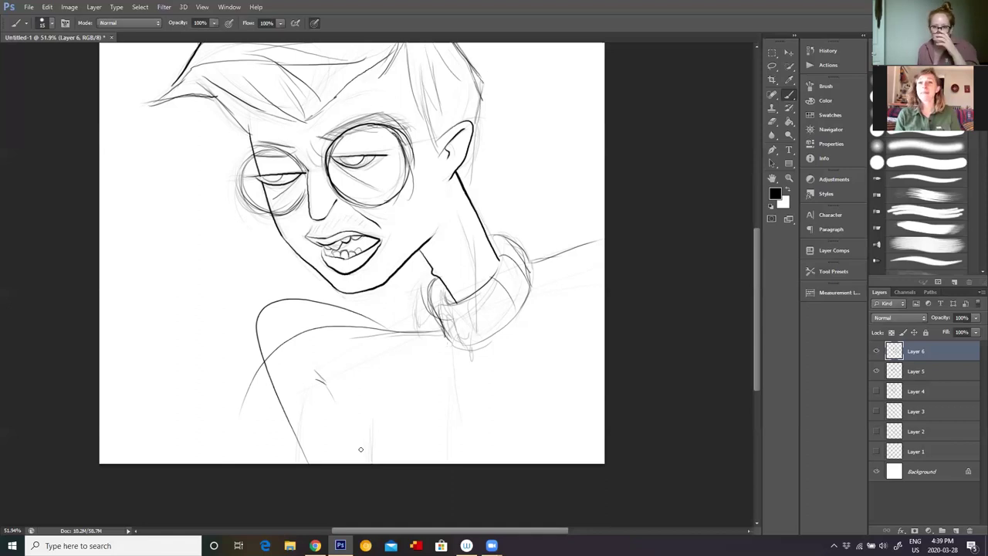
{"action": "key", "text": "e"}
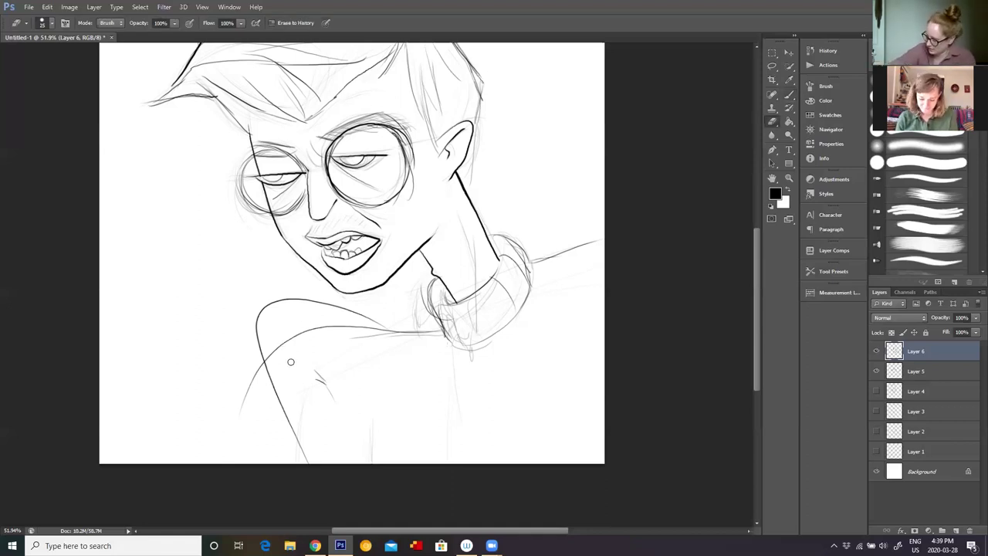
{"action": "mouse_move", "coordinate": [314, 449]}
{"action": "left_mouse_down"}
{"action": "mouse_move", "coordinate": [274, 375]}
{"action": "mouse_move", "coordinate": [251, 432]}
{"action": "mouse_move", "coordinate": [254, 362]}
{"action": "mouse_move", "coordinate": [319, 323]}
{"action": "mouse_move", "coordinate": [308, 319]}
{"action": "mouse_move", "coordinate": [422, 340]}
{"action": "mouse_move", "coordinate": [315, 307]}
{"action": "mouse_move", "coordinate": [309, 364]}
{"action": "left_mouse_up"}
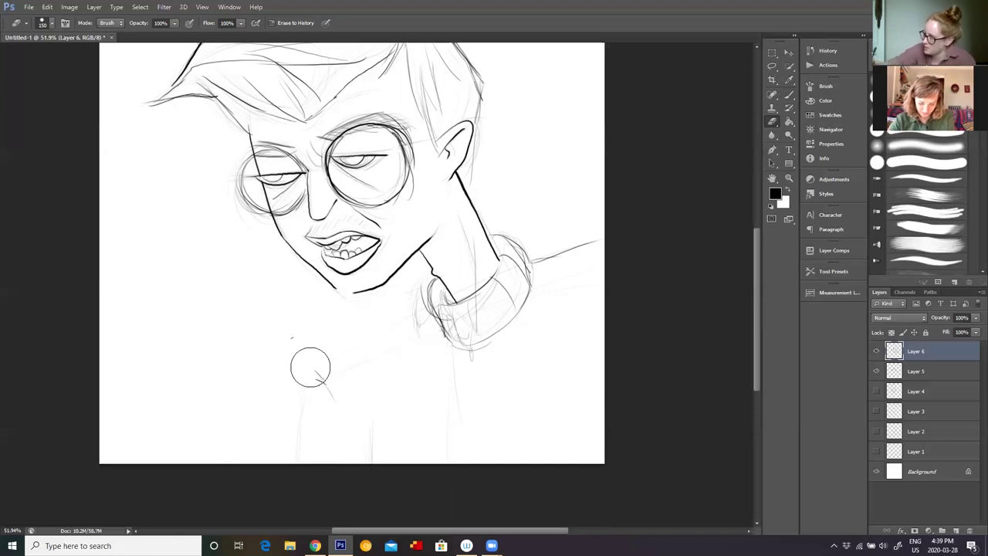
{"action": "mouse_move", "coordinate": [549, 221]}
{"action": "left_mouse_down"}
{"action": "mouse_move", "coordinate": [548, 246]}
{"action": "mouse_move", "coordinate": [565, 253]}
{"action": "mouse_move", "coordinate": [630, 197]}
{"action": "left_mouse_up"}
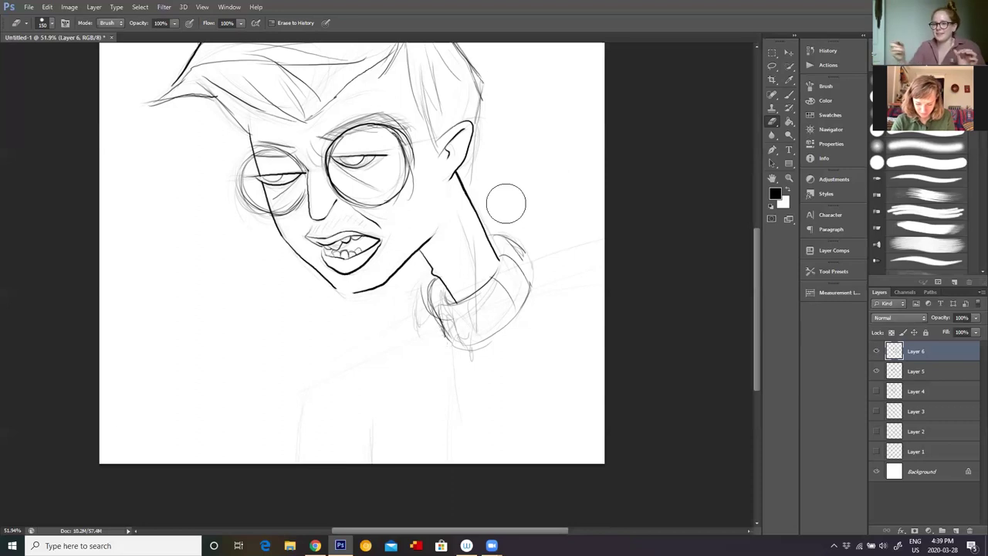
Step: Extend the collar outward with a wider outer contour around the back and underside
{"action": "key", "text": "b"}
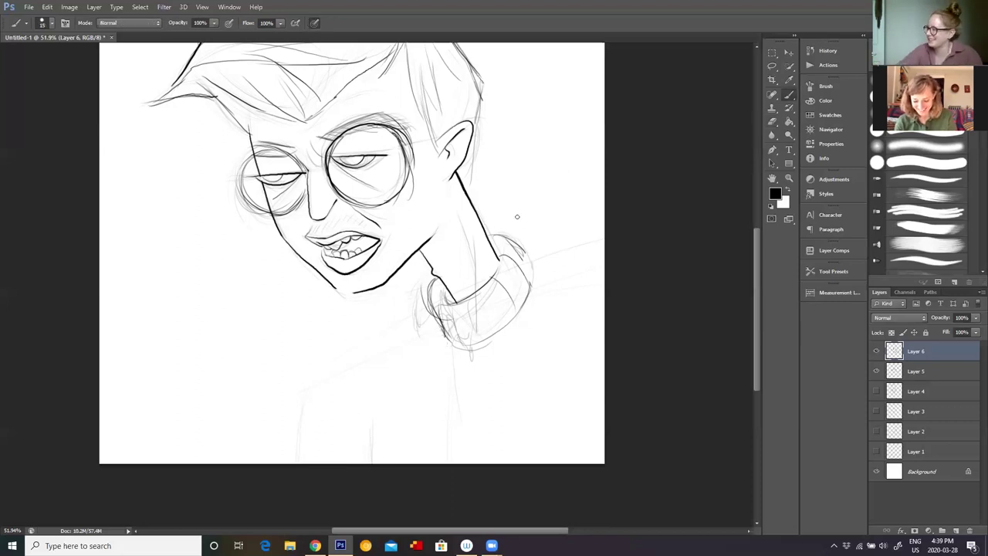
{"action": "left_click_drag", "start_coordinate": [530, 261], "coordinate": [539, 281]}
{"action": "mouse_move", "coordinate": [517, 240]}
{"action": "left_mouse_down"}
{"action": "mouse_move", "coordinate": [536, 276]}
{"action": "mouse_move", "coordinate": [462, 355]}
{"action": "left_mouse_up"}
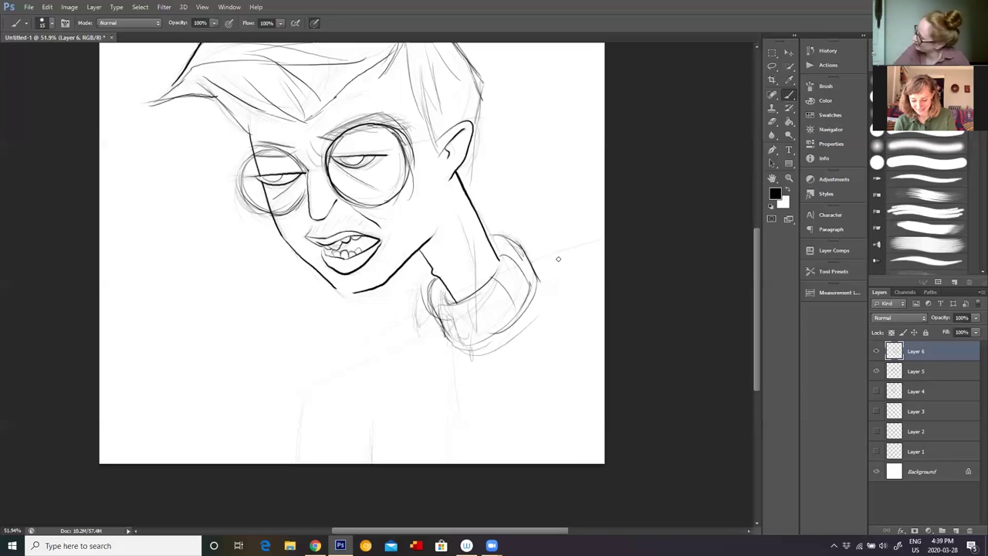
Step: Sketch the shoulder lines on both sides of the collar and the near arm descending to the canvas edge
{"action": "mouse_move", "coordinate": [588, 224]}
{"action": "left_mouse_down"}
{"action": "mouse_move", "coordinate": [534, 269]}
{"action": "mouse_move", "coordinate": [603, 222]}
{"action": "left_mouse_up"}
{"action": "left_click_drag", "start_coordinate": [348, 316], "coordinate": [451, 333]}
{"action": "left_click_drag", "start_coordinate": [295, 314], "coordinate": [352, 318]}
{"action": "mouse_move", "coordinate": [432, 330]}
{"action": "left_mouse_down"}
{"action": "mouse_move", "coordinate": [279, 352]}
{"action": "mouse_move", "coordinate": [328, 357]}
{"action": "mouse_move", "coordinate": [298, 313]}
{"action": "mouse_move", "coordinate": [296, 416]}
{"action": "left_mouse_up"}
{"action": "left_click_drag", "start_coordinate": [287, 345], "coordinate": [300, 463]}
{"action": "mouse_move", "coordinate": [284, 313]}
{"action": "left_mouse_down"}
{"action": "mouse_move", "coordinate": [303, 456]}
{"action": "mouse_move", "coordinate": [336, 384]}
{"action": "left_mouse_up"}
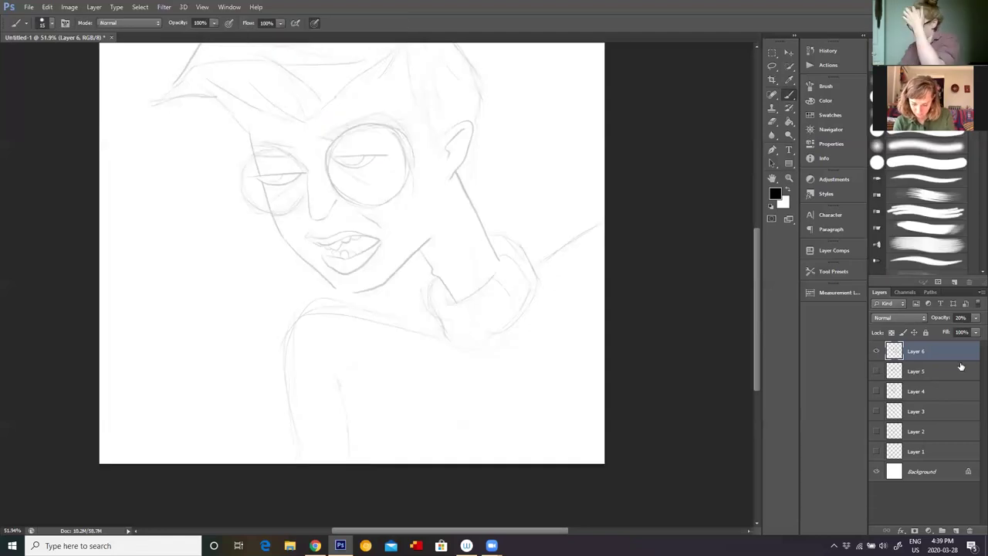
Step: Add a new empty layer above the faded Layer 6 sketch
{"action": "left_click", "coordinate": [955, 530]}
{"action": "scroll", "coordinate": [507, 309], "scroll_direction": "up", "scroll_amount": 3}
{"action": "scroll", "coordinate": [334, 232], "scroll_direction": "down", "scroll_amount": 5}
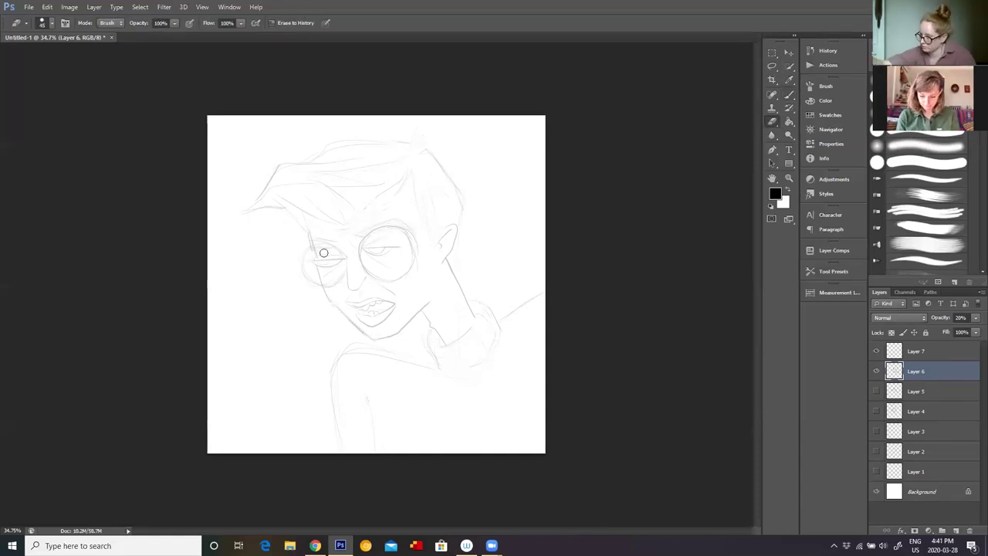
{"action": "key", "text": "z"}
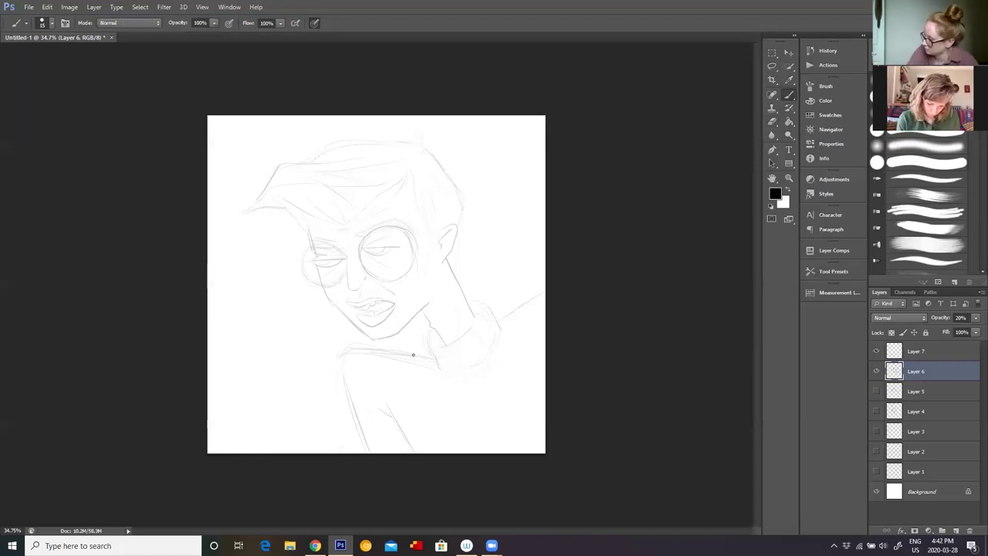
Step: Ink the far face contour, the jawline and the front and back neck lines on Layer 7 over the faded sketch
{"action": "key", "text": "alt+]"}
{"action": "key", "text": "ctrl+plus"}
{"action": "key", "text": "b"}
{"action": "mouse_move", "coordinate": [262, 138]}
{"action": "left_mouse_down"}
{"action": "mouse_move", "coordinate": [293, 248]}
{"action": "mouse_move", "coordinate": [419, 441]}
{"action": "mouse_move", "coordinate": [499, 425]}
{"action": "mouse_move", "coordinate": [425, 449]}
{"action": "left_mouse_up"}
{"action": "left_click_drag", "start_coordinate": [494, 430], "coordinate": [568, 356]}
{"action": "left_click_drag", "start_coordinate": [607, 255], "coordinate": [675, 395]}
{"action": "left_click_drag", "start_coordinate": [545, 375], "coordinate": [607, 462]}
Step: Ink the ear's outer contour down to the lobe and its inner fold
{"action": "scroll", "coordinate": [583, 279], "scroll_direction": "up", "scroll_amount": 3}
{"action": "left_click_drag", "start_coordinate": [575, 286], "coordinate": [599, 344]}
{"action": "left_click_drag", "start_coordinate": [621, 272], "coordinate": [591, 303]}
Step: Ink the near eye with its heavy upper lid, dark iris, lower lid and the creases above and below
{"action": "left_click_drag", "start_coordinate": [400, 310], "coordinate": [494, 309]}
{"action": "mouse_move", "coordinate": [407, 309]}
{"action": "left_mouse_down"}
{"action": "mouse_move", "coordinate": [453, 327]}
{"action": "mouse_move", "coordinate": [475, 311]}
{"action": "left_mouse_up"}
{"action": "left_click_drag", "start_coordinate": [407, 308], "coordinate": [463, 284]}
{"action": "left_click_drag", "start_coordinate": [423, 332], "coordinate": [463, 349]}
{"action": "key", "text": "ctrl+z"}
{"action": "mouse_move", "coordinate": [421, 312]}
{"action": "left_mouse_down"}
{"action": "mouse_move", "coordinate": [446, 315]}
{"action": "mouse_move", "coordinate": [432, 382]}
{"action": "mouse_move", "coordinate": [531, 281]}
{"action": "left_mouse_up"}
{"action": "scroll", "coordinate": [540, 363], "scroll_direction": "up", "scroll_amount": 1}
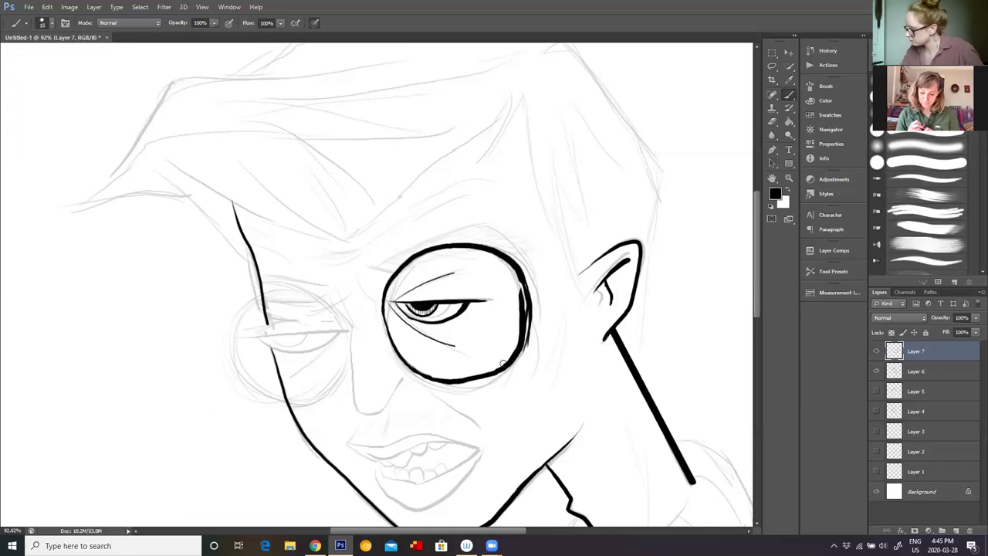
Step: Ink the near lens as a heavy round rim and outline the far lens circle
{"action": "left_click_drag", "start_coordinate": [528, 363], "coordinate": [389, 278]}
{"action": "left_click_drag", "start_coordinate": [459, 378], "coordinate": [515, 328]}
{"action": "key", "text": "e"}
{"action": "key", "text": "b"}
{"action": "mouse_move", "coordinate": [258, 305]}
{"action": "left_mouse_down"}
{"action": "mouse_move", "coordinate": [347, 331]}
{"action": "mouse_move", "coordinate": [351, 362]}
{"action": "mouse_move", "coordinate": [316, 397]}
{"action": "left_mouse_up"}
Step: Ink the nose contour with its nostril wing and the crease running from it down the cheek
{"action": "mouse_move", "coordinate": [346, 313]}
{"action": "left_mouse_down"}
{"action": "mouse_move", "coordinate": [368, 332]}
{"action": "mouse_move", "coordinate": [379, 414]}
{"action": "mouse_move", "coordinate": [404, 383]}
{"action": "left_mouse_up"}
{"action": "left_click_drag", "start_coordinate": [403, 396], "coordinate": [437, 369]}
{"action": "scroll", "coordinate": [363, 409], "scroll_direction": "down", "scroll_amount": 3}
{"action": "key", "text": "ctrl+z"}
Step: Ink the open mouth by outlining the upper teeth and filling the gap beneath them solid black
{"action": "mouse_move", "coordinate": [349, 312]}
{"action": "left_mouse_down"}
{"action": "mouse_move", "coordinate": [371, 325]}
{"action": "mouse_move", "coordinate": [466, 317]}
{"action": "mouse_move", "coordinate": [407, 338]}
{"action": "mouse_move", "coordinate": [463, 317]}
{"action": "left_mouse_up"}
{"action": "left_click_drag", "start_coordinate": [409, 338], "coordinate": [466, 326]}
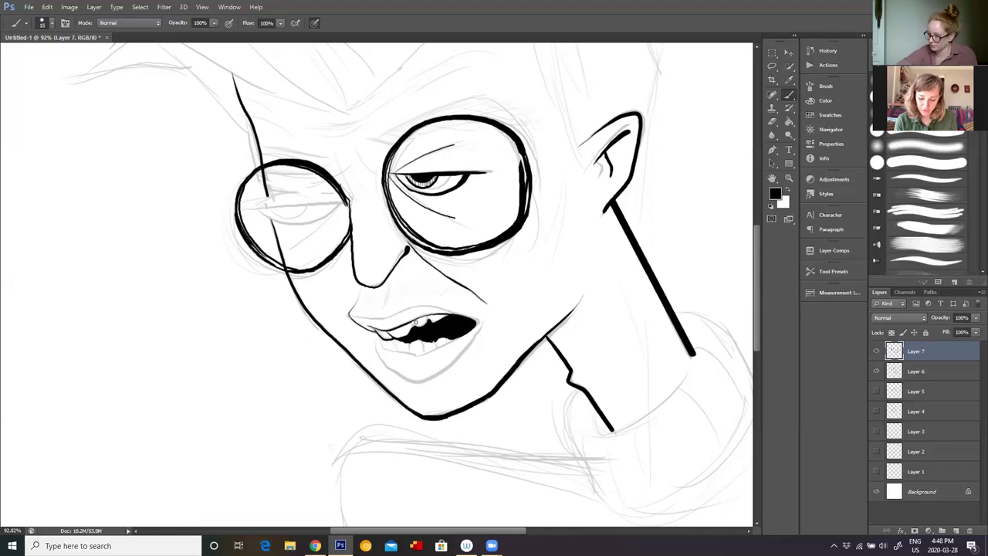
{"action": "key", "text": "e"}
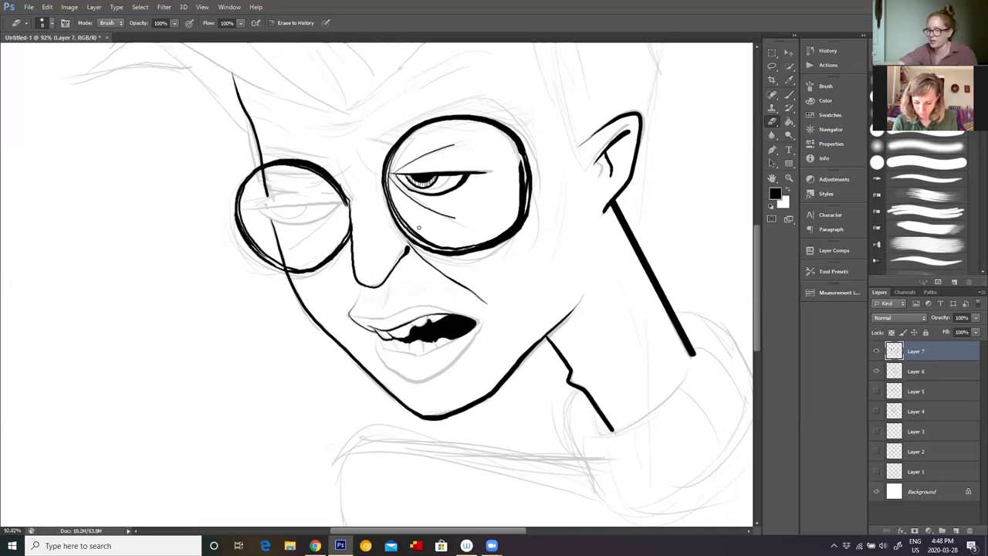
{"action": "key", "text": "b"}
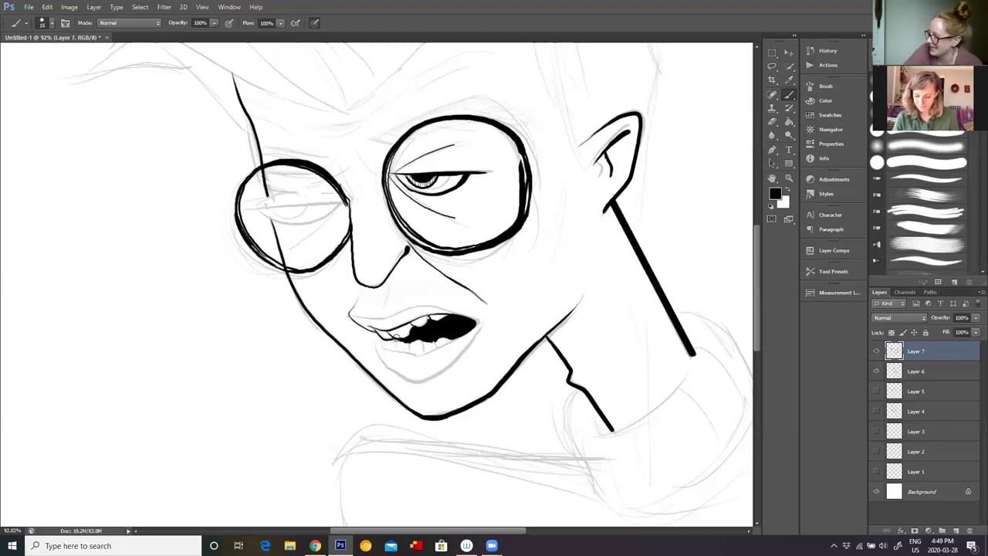
Step: Ink the lower row of teeth and contour the upper and lower lips around the mouth
{"action": "left_click_drag", "start_coordinate": [394, 341], "coordinate": [398, 351]}
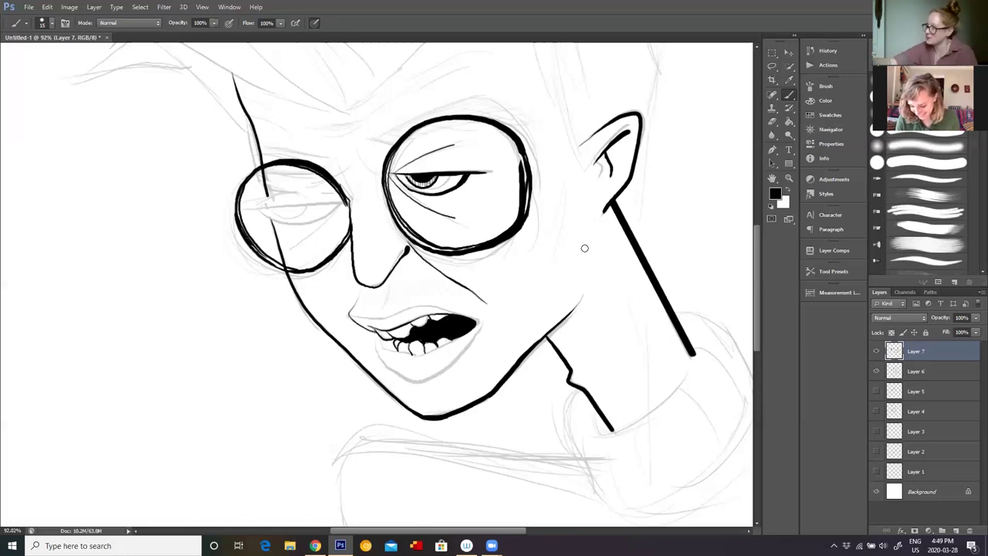
{"action": "mouse_move", "coordinate": [378, 338]}
{"action": "left_mouse_down"}
{"action": "mouse_move", "coordinate": [383, 362]}
{"action": "mouse_move", "coordinate": [420, 380]}
{"action": "mouse_move", "coordinate": [477, 330]}
{"action": "mouse_move", "coordinate": [381, 311]}
{"action": "mouse_move", "coordinate": [425, 357]}
{"action": "left_mouse_up"}
{"action": "key", "text": "e"}
{"action": "key", "text": "b"}
{"action": "left_click_drag", "start_coordinate": [436, 308], "coordinate": [478, 326]}
{"action": "key", "text": "e"}
{"action": "key", "text": "b"}
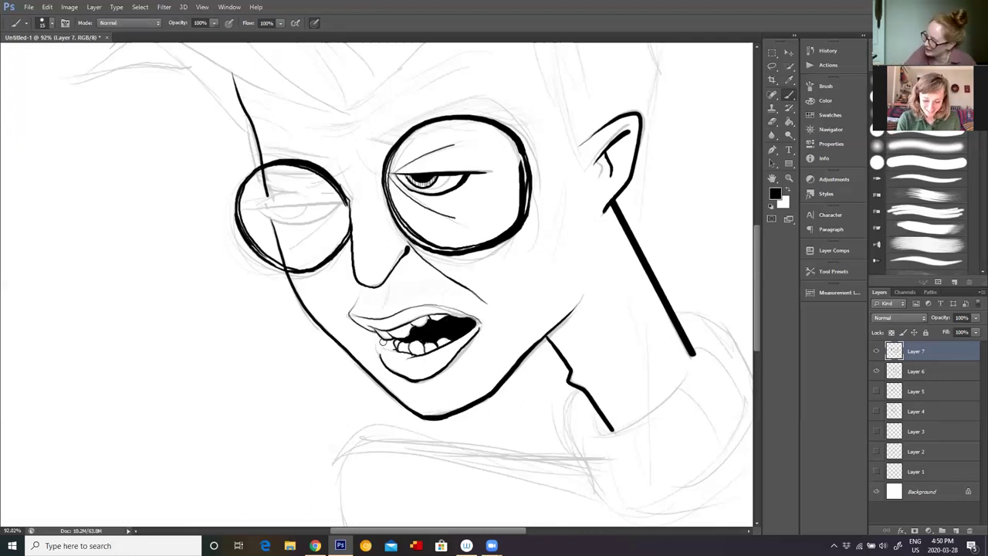
Step: Ink the far eye inside its lens with straight lid line, dark iris, lower lid and under-eye crease
{"action": "scroll", "coordinate": [463, 232], "scroll_direction": "up", "scroll_amount": 1}
{"action": "mouse_move", "coordinate": [222, 202]}
{"action": "left_mouse_down"}
{"action": "mouse_move", "coordinate": [335, 197]}
{"action": "mouse_move", "coordinate": [257, 191]}
{"action": "mouse_move", "coordinate": [312, 177]}
{"action": "mouse_move", "coordinate": [302, 224]}
{"action": "mouse_move", "coordinate": [324, 201]}
{"action": "left_mouse_up"}
{"action": "key", "text": "ctrl+z"}
{"action": "key", "text": "ctrl+z"}
{"action": "left_click_drag", "start_coordinate": [311, 222], "coordinate": [271, 246]}
{"action": "scroll", "coordinate": [281, 190], "scroll_direction": "up", "scroll_amount": 2}
{"action": "mouse_move", "coordinate": [281, 191]}
{"action": "left_mouse_down"}
{"action": "mouse_move", "coordinate": [307, 197]}
{"action": "mouse_move", "coordinate": [306, 225]}
{"action": "mouse_move", "coordinate": [313, 193]}
{"action": "left_mouse_up"}
{"action": "key", "text": "ctrl+z"}
Step: Ink both eyebrows above the lenses with thin outlines and short hatching strokes
{"action": "scroll", "coordinate": [324, 161], "scroll_direction": "up", "scroll_amount": 3}
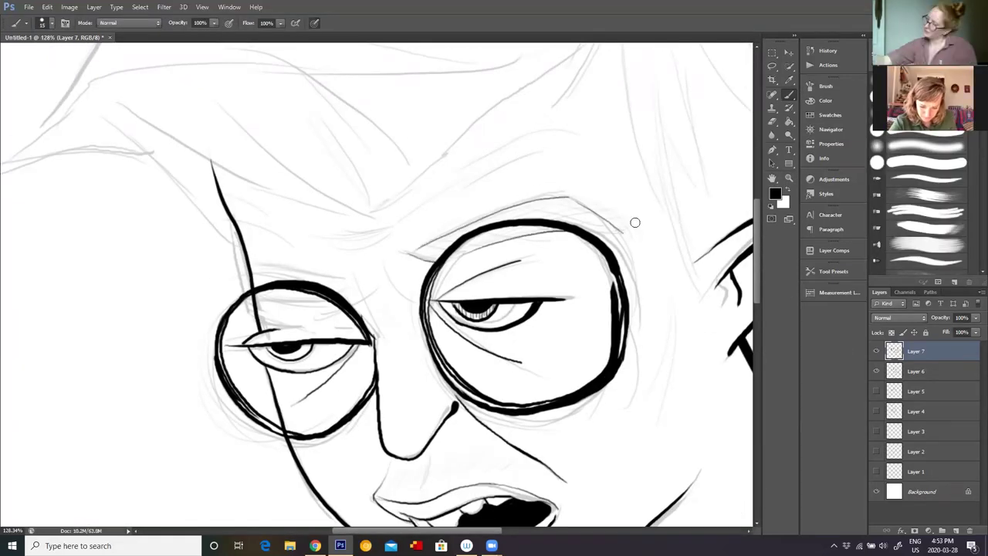
{"action": "key", "text": "e"}
{"action": "key", "text": "b"}
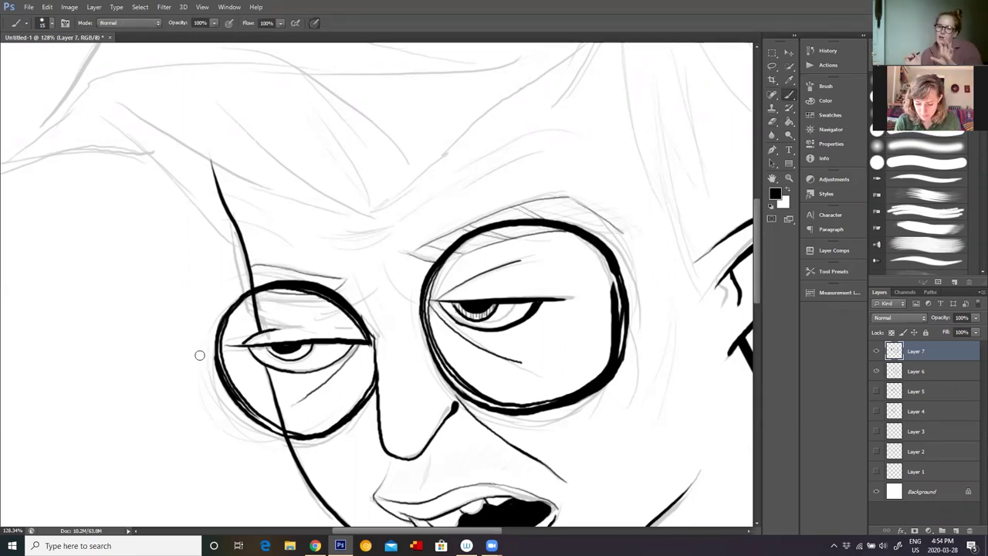
{"action": "key", "text": "ctrl+0"}
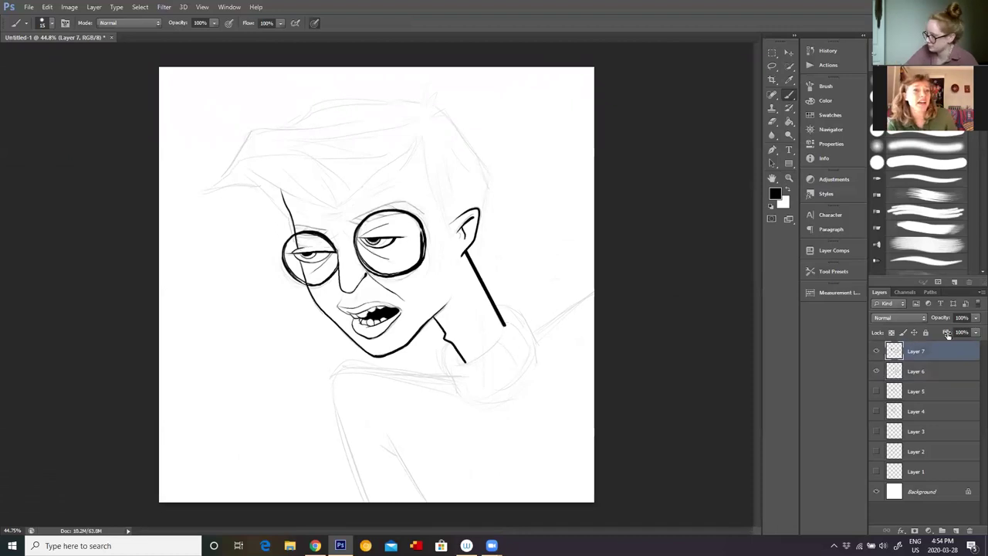
{"action": "key", "text": "e"}
{"action": "scroll", "coordinate": [262, 282], "scroll_direction": "up", "scroll_amount": 5}
{"action": "key", "text": "b"}
{"action": "key", "text": "e"}
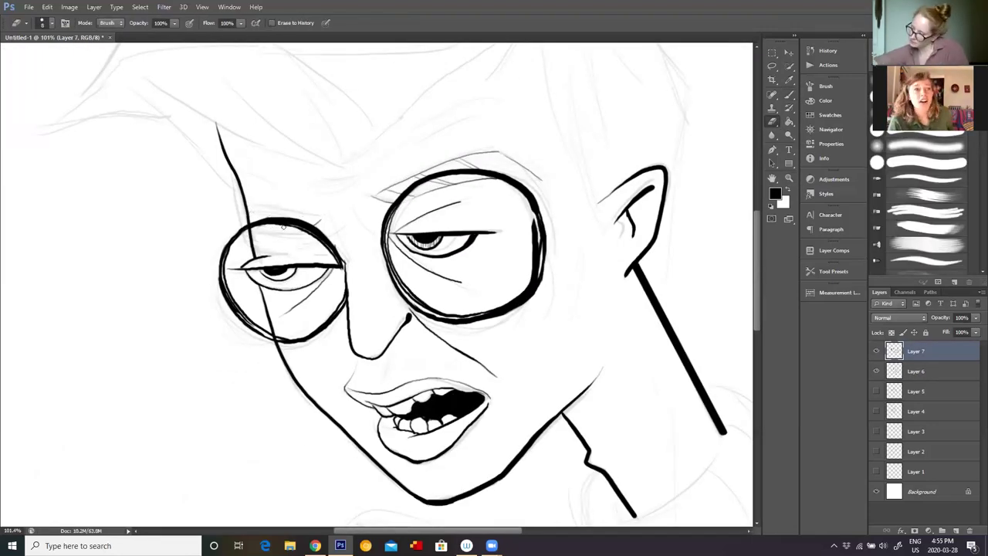
{"action": "key", "text": "b"}
{"action": "mouse_move", "coordinate": [325, 214]}
{"action": "left_mouse_down"}
{"action": "mouse_move", "coordinate": [255, 229]}
{"action": "mouse_move", "coordinate": [284, 230]}
{"action": "left_mouse_up"}
{"action": "key", "text": "e"}
{"action": "key", "text": "b"}
Step: Ink the side hairline in front of the ear and the back contour of the head down to the neck
{"action": "scroll", "coordinate": [540, 193], "scroll_direction": "up", "scroll_amount": 3}
{"action": "mouse_move", "coordinate": [538, 139]}
{"action": "left_mouse_down"}
{"action": "mouse_move", "coordinate": [557, 288]}
{"action": "mouse_move", "coordinate": [579, 315]}
{"action": "left_mouse_up"}
{"action": "mouse_move", "coordinate": [564, 90]}
{"action": "left_mouse_down"}
{"action": "mouse_move", "coordinate": [590, 90]}
{"action": "mouse_move", "coordinate": [677, 205]}
{"action": "mouse_move", "coordinate": [658, 472]}
{"action": "left_mouse_up"}
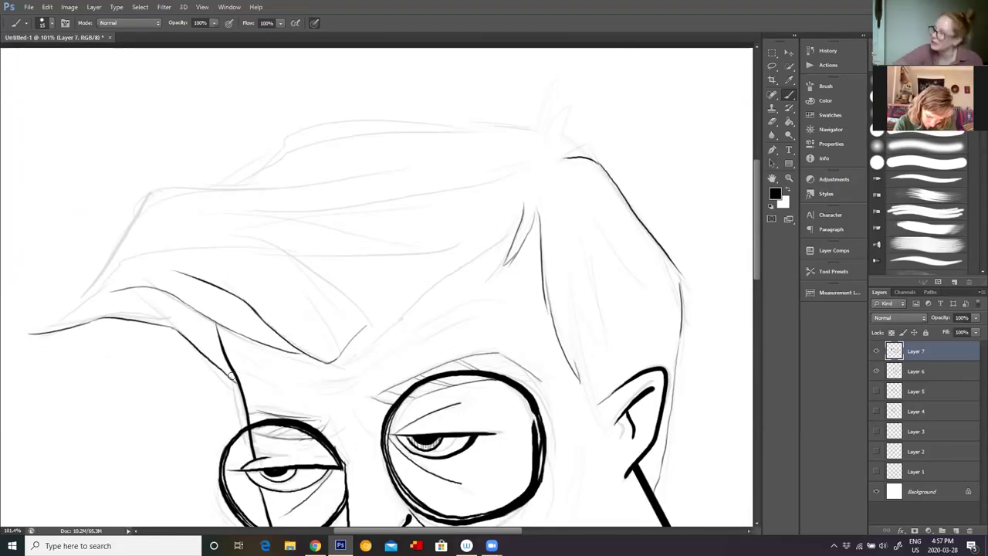
Step: Ink the swept fringe and top hair outline from its pointed tip to the crown, adding inner strand lines
{"action": "mouse_move", "coordinate": [33, 331]}
{"action": "left_mouse_down"}
{"action": "mouse_move", "coordinate": [366, 190]}
{"action": "mouse_move", "coordinate": [307, 121]}
{"action": "mouse_move", "coordinate": [579, 152]}
{"action": "mouse_move", "coordinate": [635, 273]}
{"action": "left_mouse_up"}
{"action": "left_click_drag", "start_coordinate": [540, 191], "coordinate": [286, 176]}
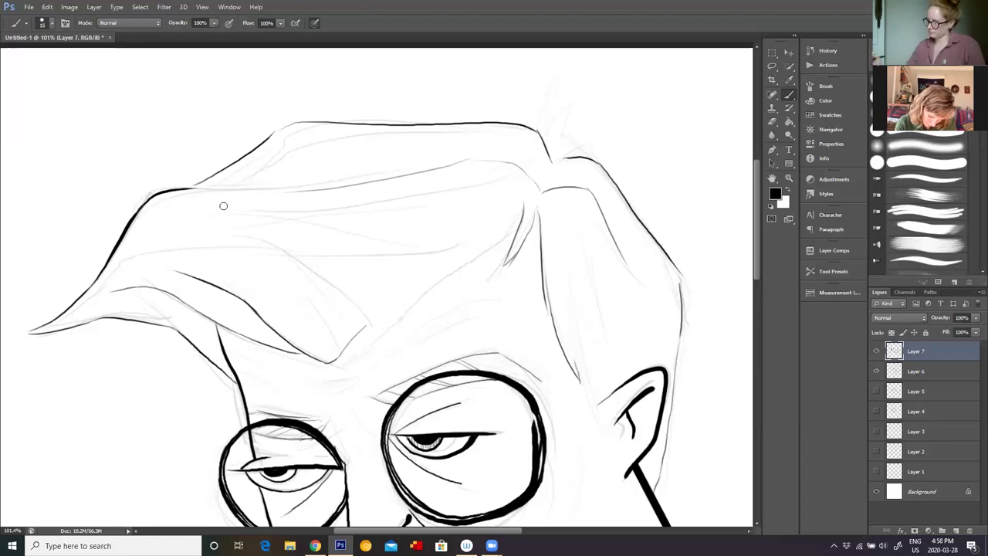
{"action": "scroll", "coordinate": [735, 237], "scroll_direction": "down", "scroll_amount": 5}
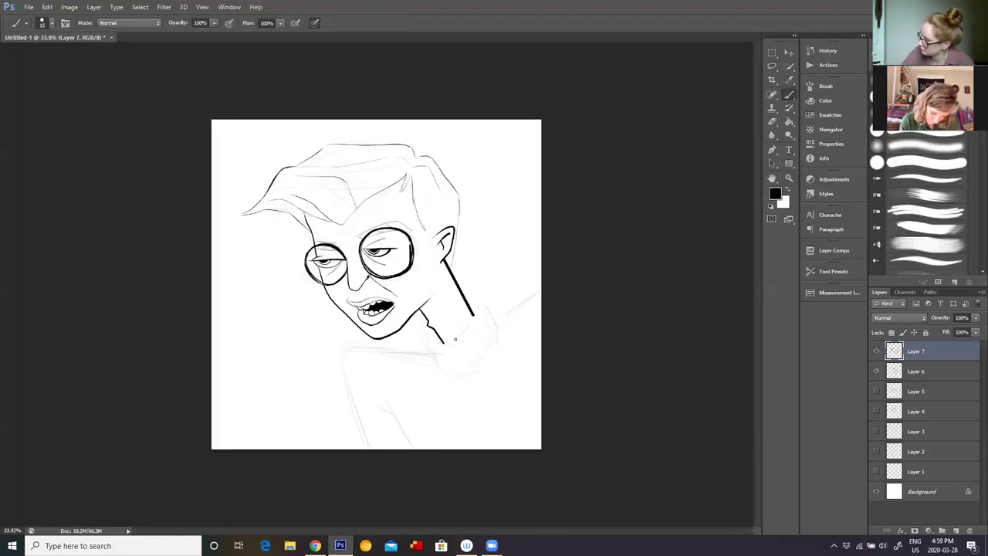
Step: Ink the rolled collar around the neck with curved rib lines
{"action": "scroll", "coordinate": [447, 339], "scroll_direction": "up", "scroll_amount": 3}
{"action": "left_click_drag", "start_coordinate": [356, 340], "coordinate": [415, 302]}
{"action": "left_click_drag", "start_coordinate": [409, 262], "coordinate": [452, 293]}
{"action": "left_click_drag", "start_coordinate": [334, 317], "coordinate": [349, 382]}
{"action": "left_click_drag", "start_coordinate": [462, 311], "coordinate": [370, 402]}
{"action": "key", "text": "ctrl+z"}
Step: Ink both shoulder lines, the near arm down to the canvas edge and the sleeve crease
{"action": "left_click_drag", "start_coordinate": [463, 172], "coordinate": [627, 173]}
{"action": "mouse_move", "coordinate": [609, 356]}
{"action": "left_mouse_down"}
{"action": "mouse_move", "coordinate": [611, 300]}
{"action": "mouse_move", "coordinate": [571, 386]}
{"action": "left_mouse_up"}
{"action": "left_click_drag", "start_coordinate": [516, 333], "coordinate": [500, 356]}
{"action": "left_click_drag", "start_coordinate": [349, 363], "coordinate": [508, 375]}
{"action": "scroll", "coordinate": [463, 309], "scroll_direction": "down", "scroll_amount": 3}
{"action": "left_click_drag", "start_coordinate": [463, 318], "coordinate": [409, 414]}
Step: Add fine lines between the nose and the upper lip
{"action": "key", "text": "z"}
{"action": "left_click_drag", "start_coordinate": [432, 326], "coordinate": [357, 326]}
{"action": "scroll", "coordinate": [356, 327], "scroll_direction": "up", "scroll_amount": 3}
{"action": "key", "text": "b"}
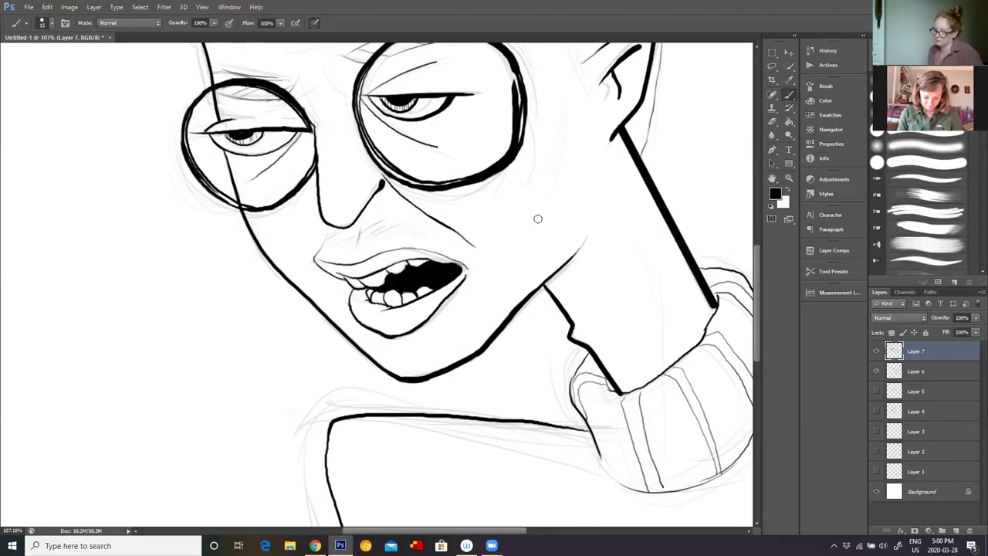
{"action": "scroll", "coordinate": [664, 201], "scroll_direction": "down", "scroll_amount": 3}
{"action": "key", "text": "e"}
{"action": "key", "text": "b"}
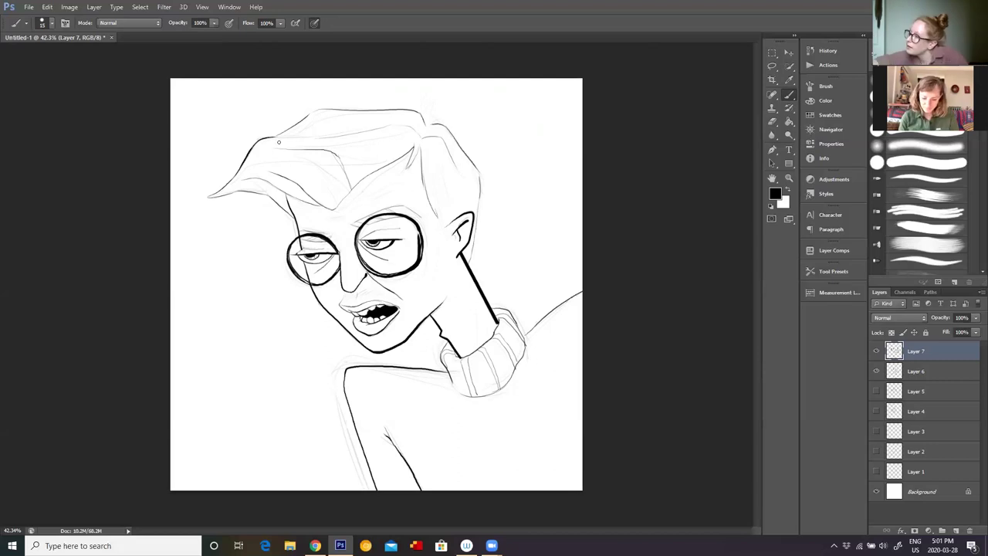
Step: Add thin strand lines inside the swept fringe and the hair above the ear
{"action": "mouse_move", "coordinate": [281, 143]}
{"action": "left_mouse_down"}
{"action": "mouse_move", "coordinate": [327, 146]}
{"action": "mouse_move", "coordinate": [358, 178]}
{"action": "left_mouse_up"}
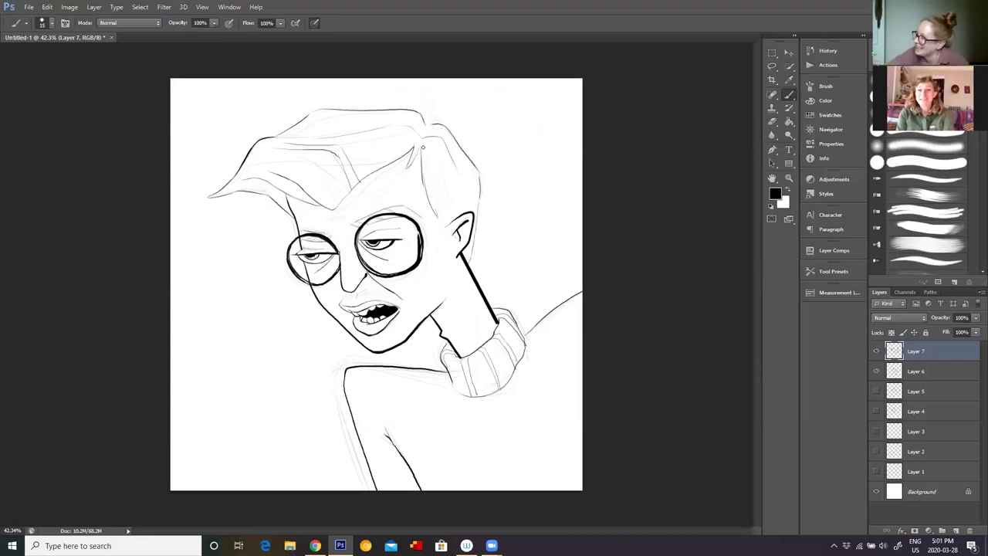
{"action": "mouse_move", "coordinate": [434, 153]}
{"action": "left_mouse_down"}
{"action": "mouse_move", "coordinate": [443, 195]}
{"action": "mouse_move", "coordinate": [443, 160]}
{"action": "left_mouse_up"}
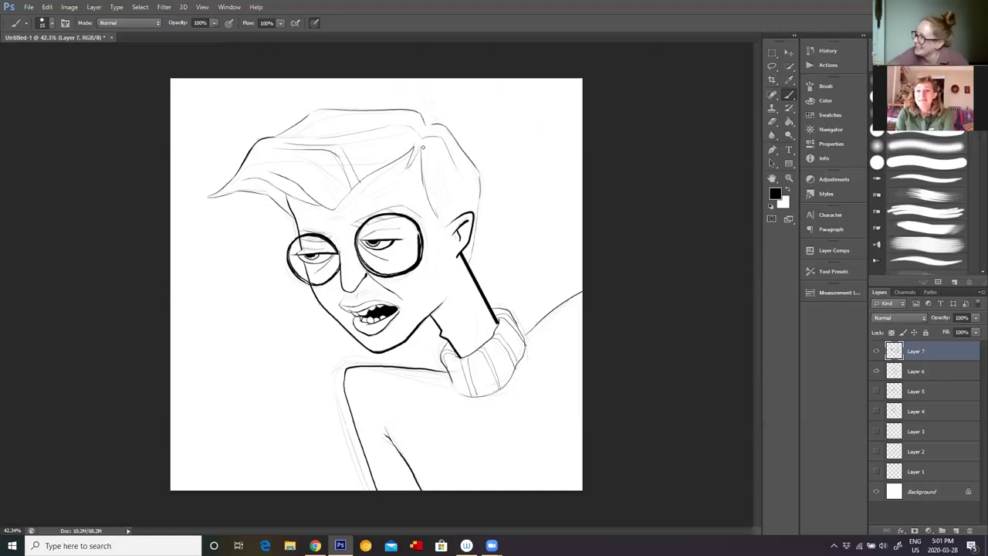
{"action": "left_click_drag", "start_coordinate": [433, 194], "coordinate": [444, 153]}
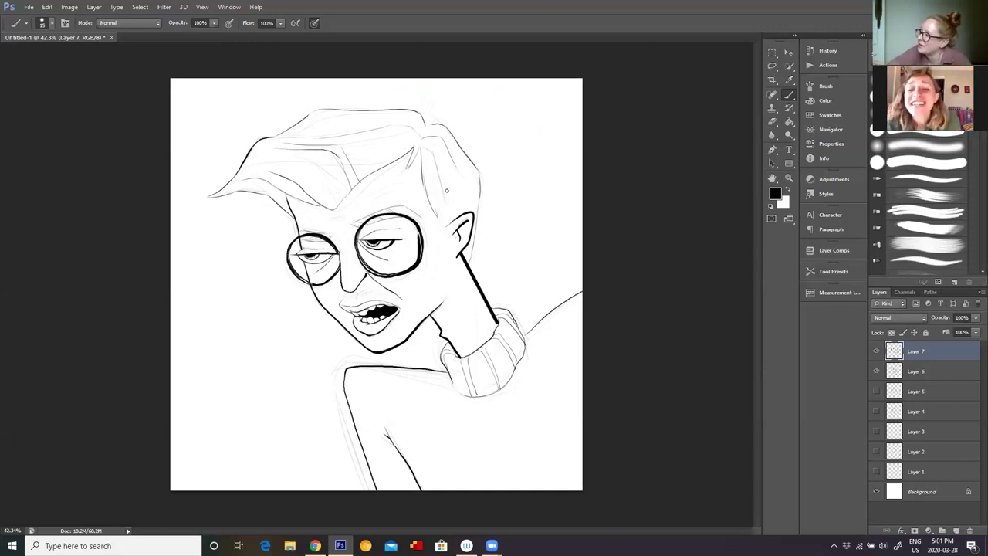
{"action": "left_click_drag", "start_coordinate": [443, 197], "coordinate": [447, 158]}
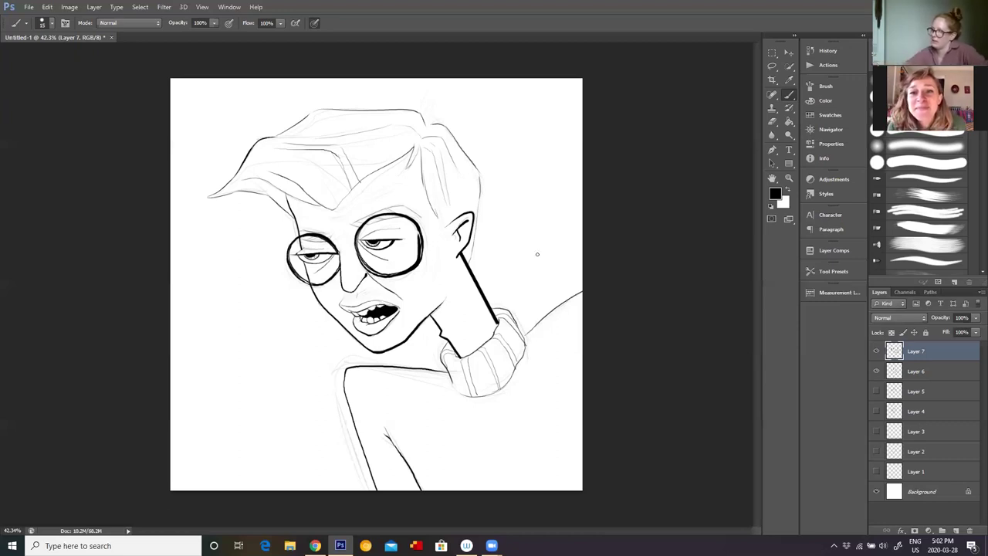
Step: Hide the Layer 6 sketch to leave only the inked lines on the white background
{"action": "key", "text": "e"}
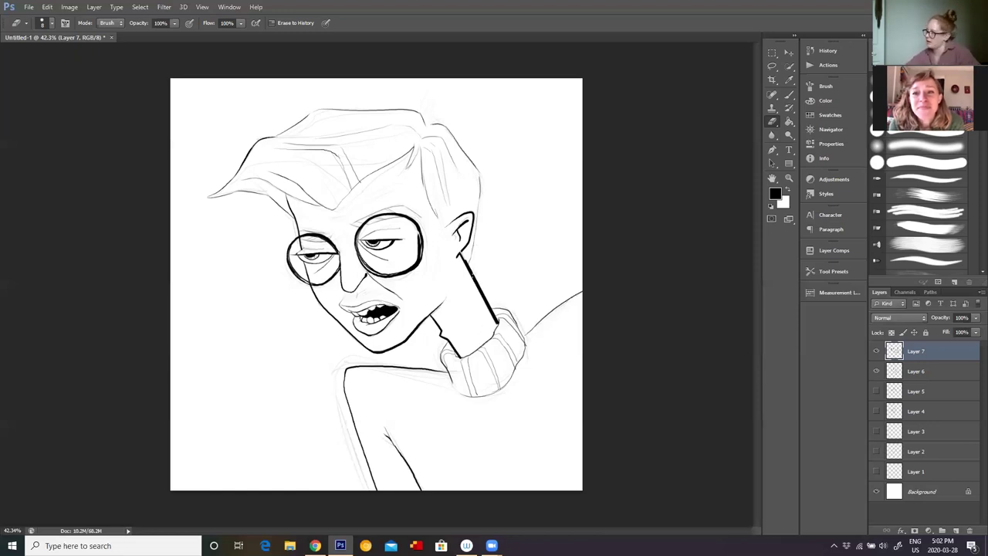
{"action": "left_click", "coordinate": [876, 371]}
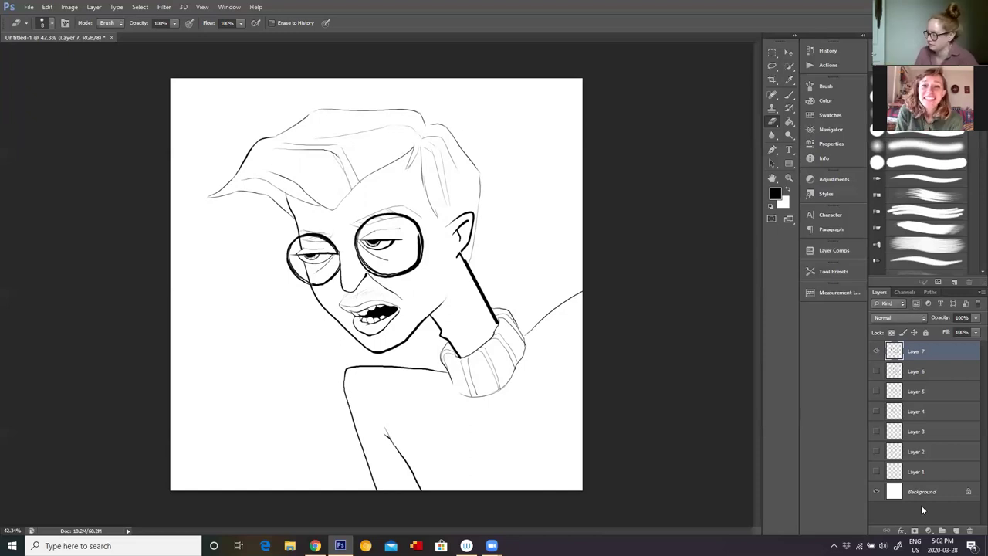
Step: Switch to the Zoom meeting controls
{"action": "mouse_move", "coordinate": [494, 543]}
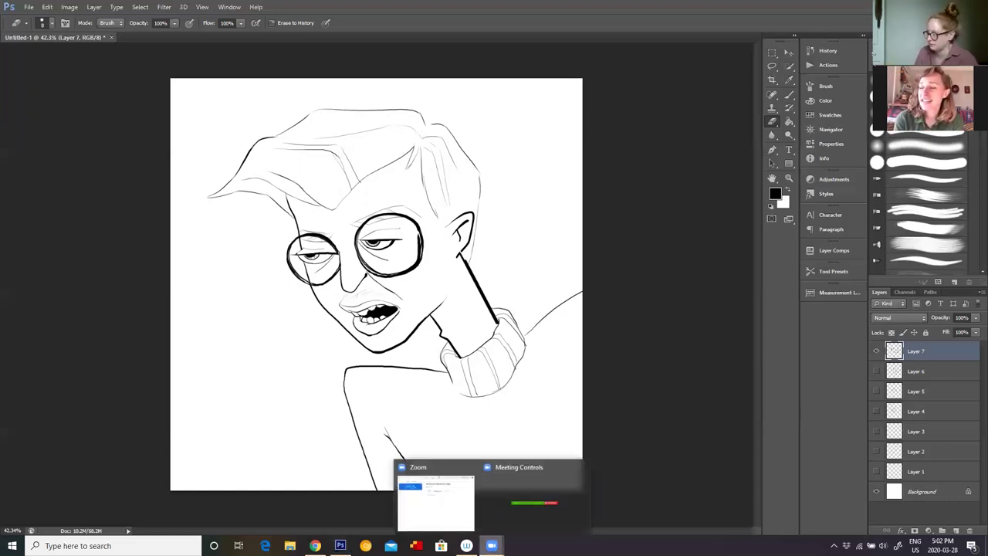
{"action": "mouse_move", "coordinate": [521, 509]}
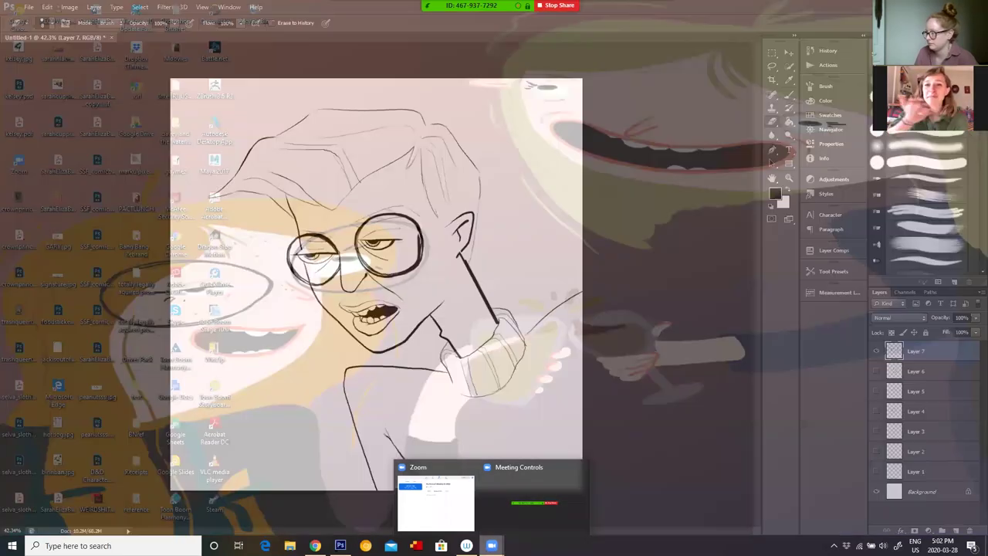